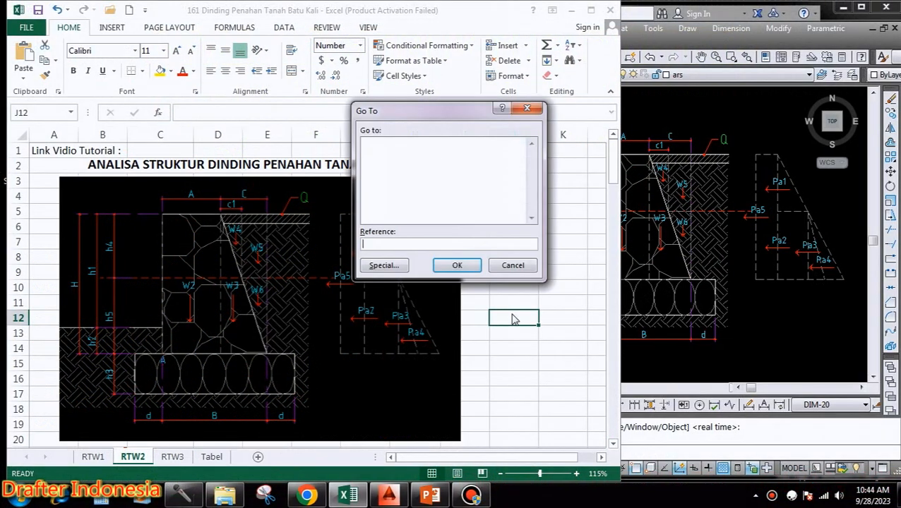
Dismiss the Go To dialog and examine the retaining wall diagram in Excel and AutoCAD, plus the RTW2 dimension inputs and h1 formula
{"action": "left_click", "coordinate": [526, 269]}
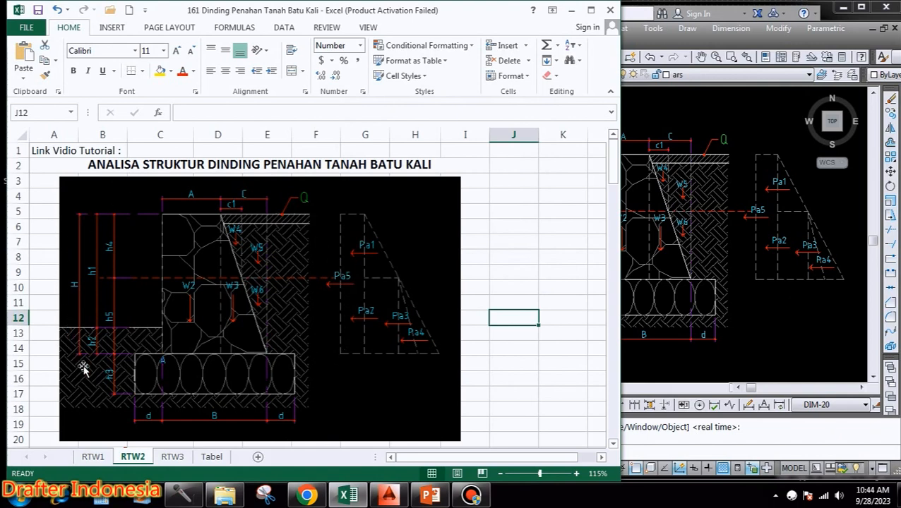
{"action": "left_click", "coordinate": [761, 351]}
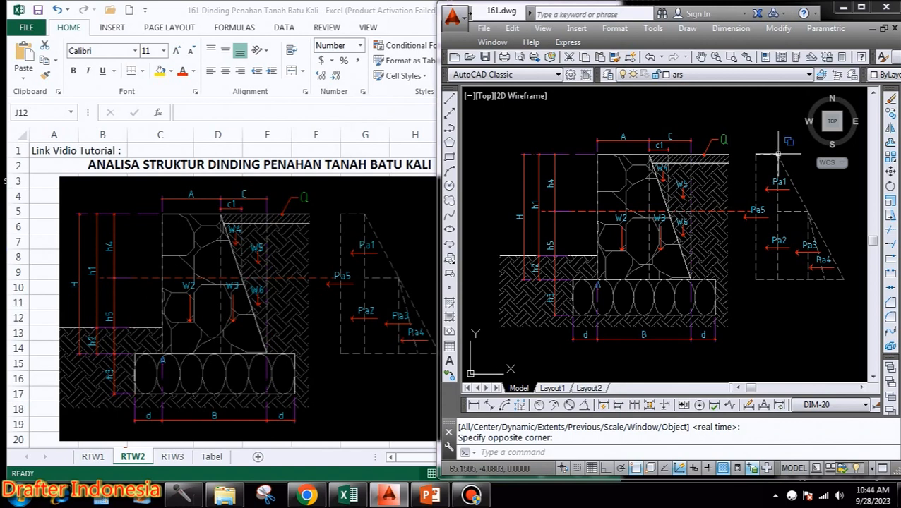
{"action": "left_click", "coordinate": [339, 395]}
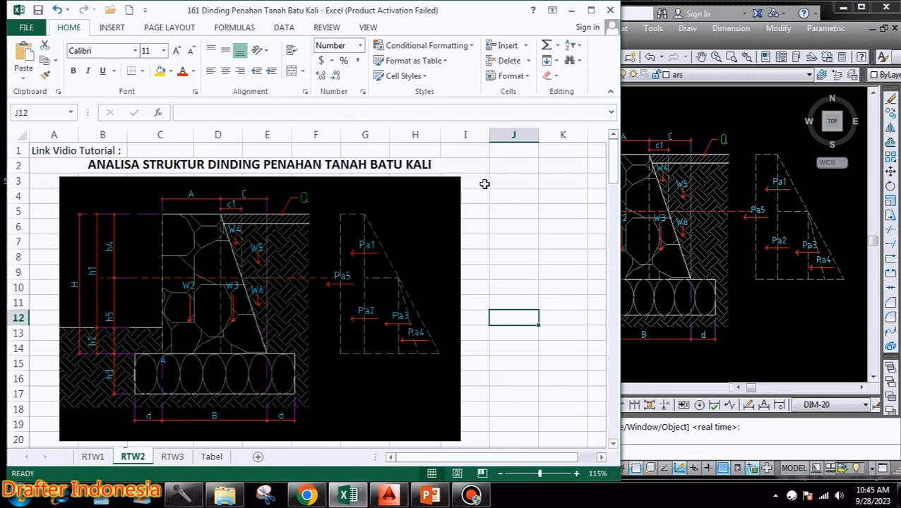
{"action": "scroll", "coordinate": [306, 237], "scroll_direction": "down", "scroll_amount": 2}
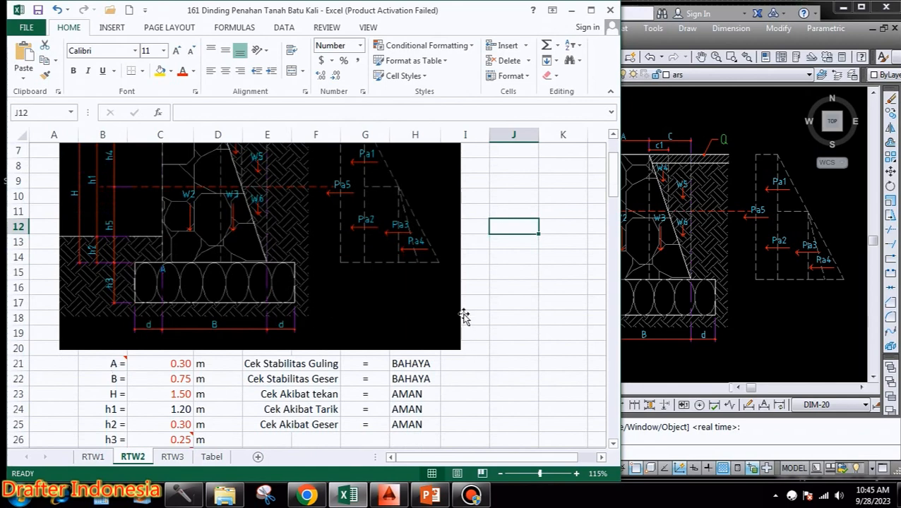
{"action": "scroll", "coordinate": [458, 314], "scroll_direction": "up", "scroll_amount": 2}
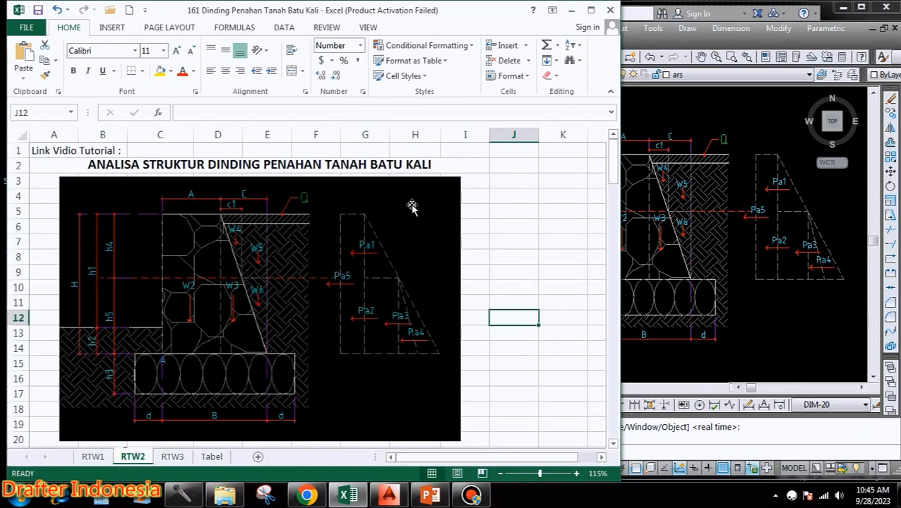
{"action": "scroll", "coordinate": [417, 197], "scroll_direction": "down", "scroll_amount": 1}
{"action": "scroll", "coordinate": [422, 199], "scroll_direction": "down", "scroll_amount": 2}
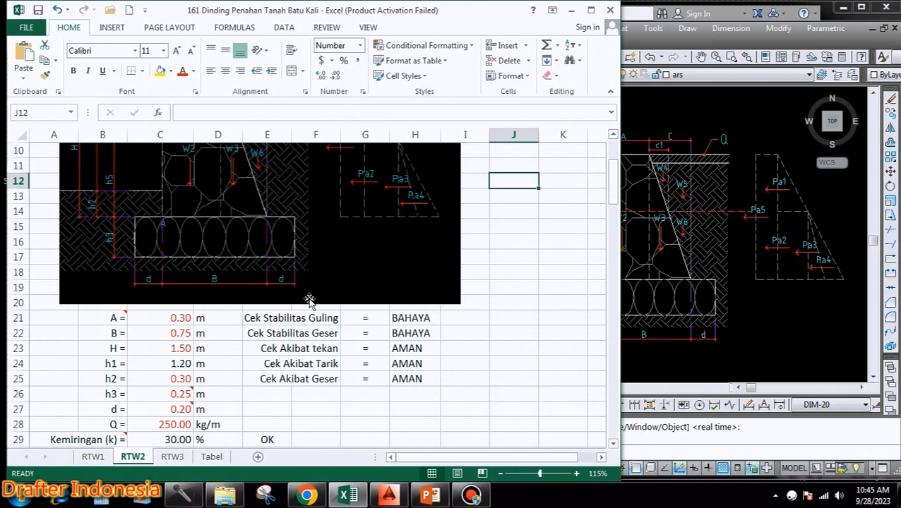
{"action": "left_click", "coordinate": [179, 363]}
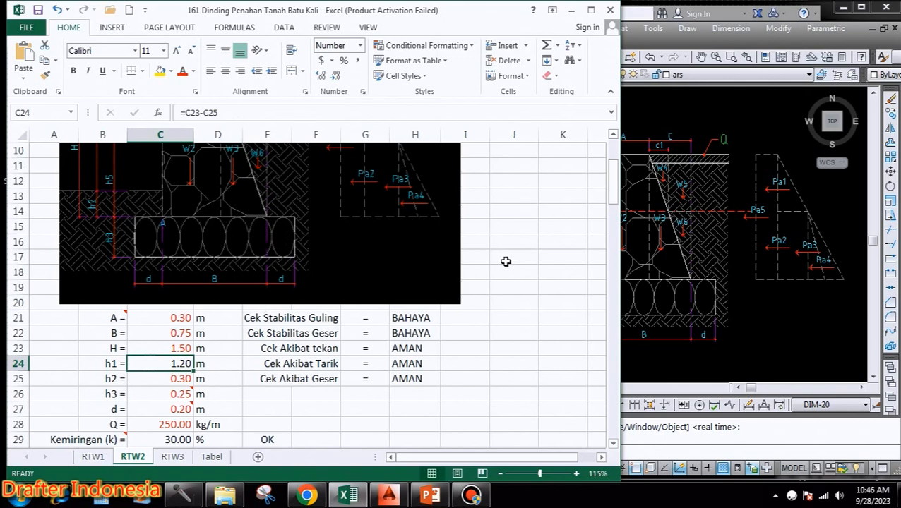
{"action": "scroll", "coordinate": [506, 261], "scroll_direction": "up", "scroll_amount": 2}
{"action": "scroll", "coordinate": [507, 261], "scroll_direction": "down", "scroll_amount": 3}
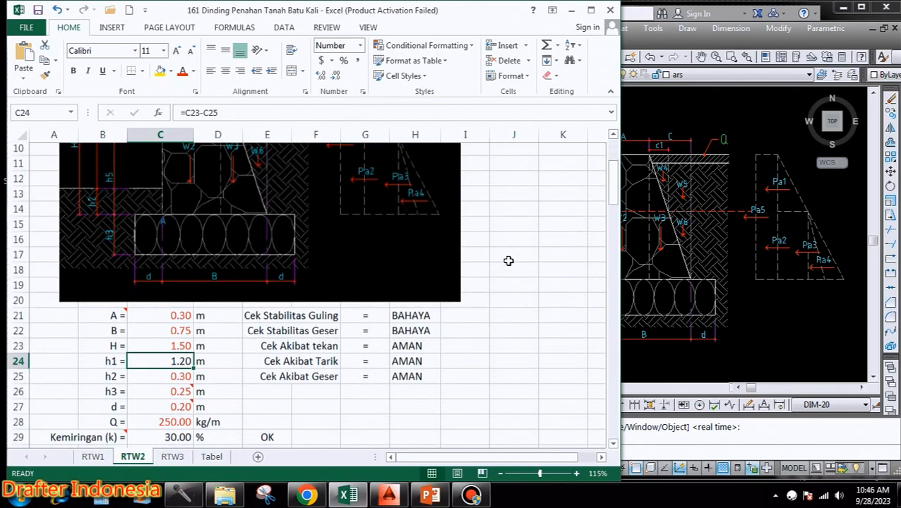
Refer to the AutoCAD wall drawing, and set the wall's top width A to 0.35 m in the Excel sheet
{"action": "left_click", "coordinate": [764, 317]}
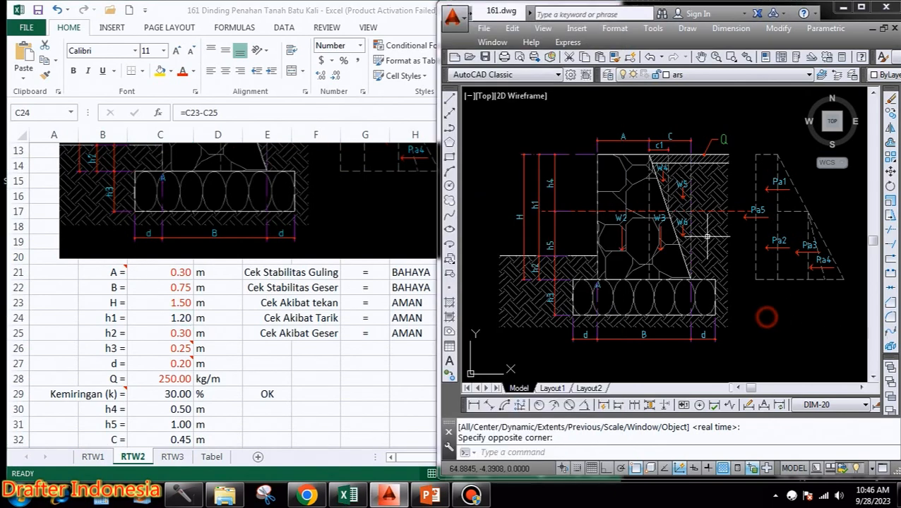
{"action": "left_click", "coordinate": [175, 281]}
{"action": "left_click", "coordinate": [165, 272]}
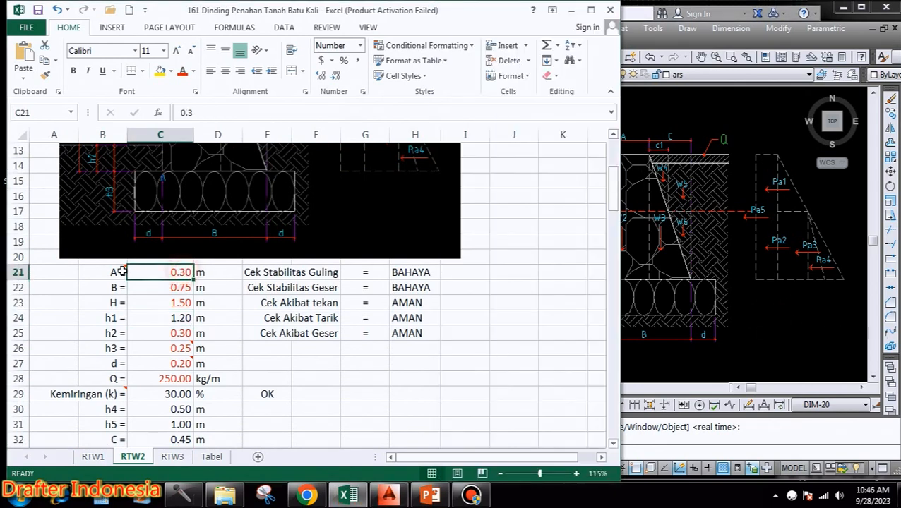
{"action": "mouse_move", "coordinate": [110, 271]}
{"action": "type", "text": "0"}
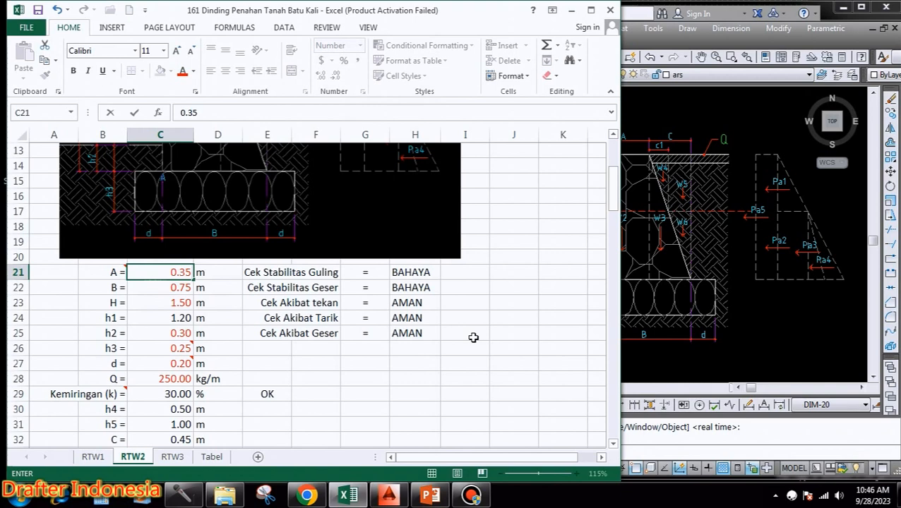
{"action": "key", "text": "Return"}
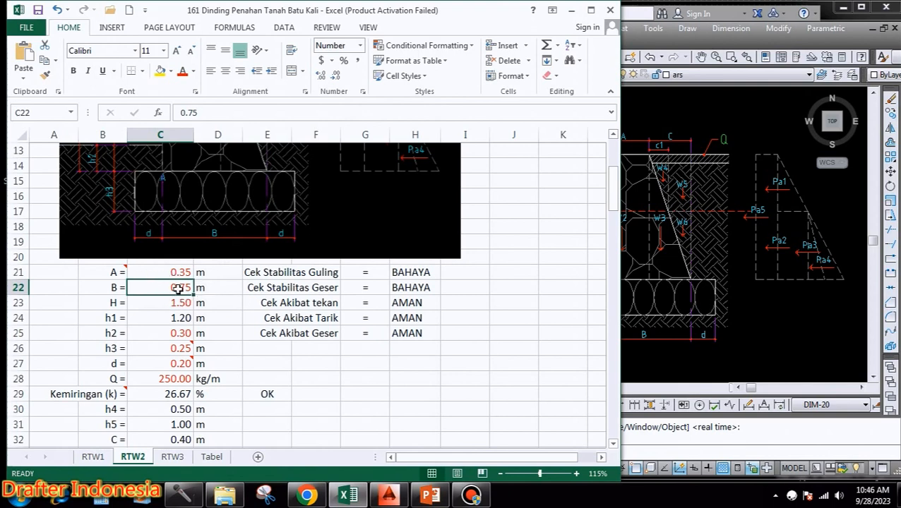
Try the wall's bottom width B at 0.5 m and at 0.75 m to compare the stability checks
{"action": "type", "text": "0.5"}
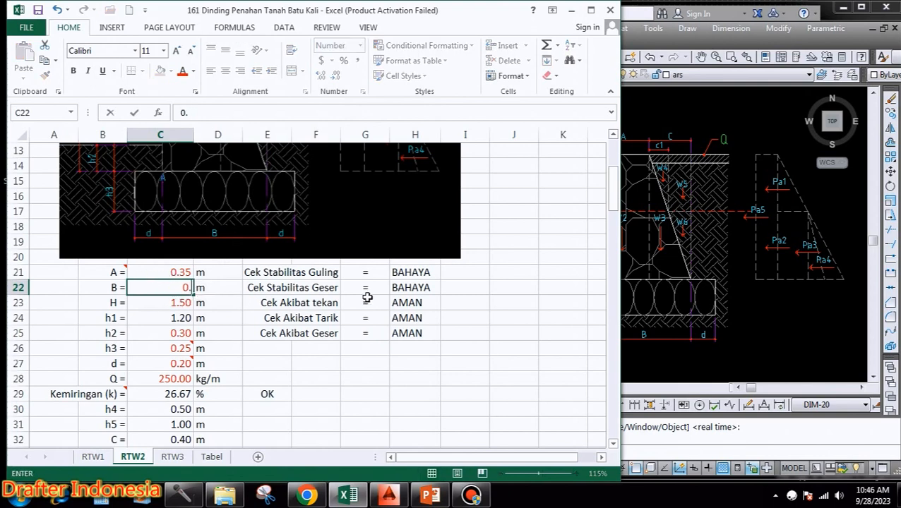
{"action": "key", "text": "Return"}
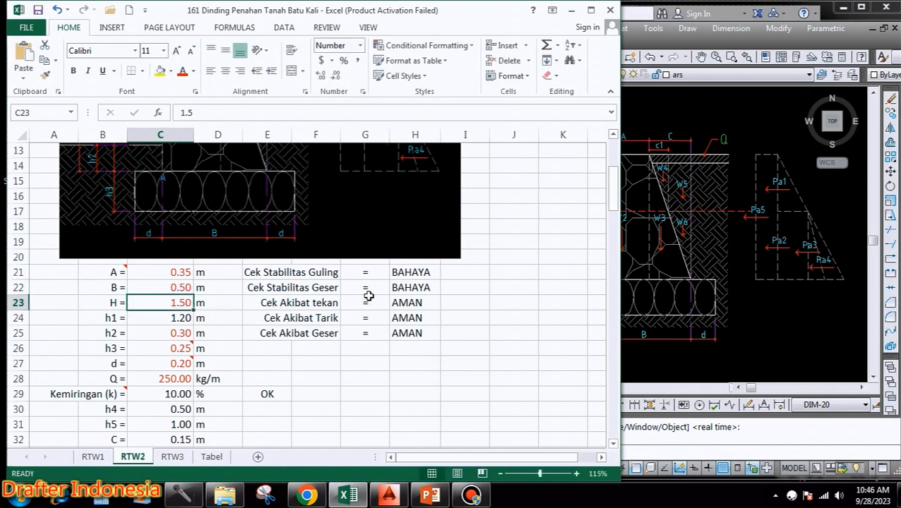
{"action": "key", "text": "Up"}
{"action": "type", "text": "0."}
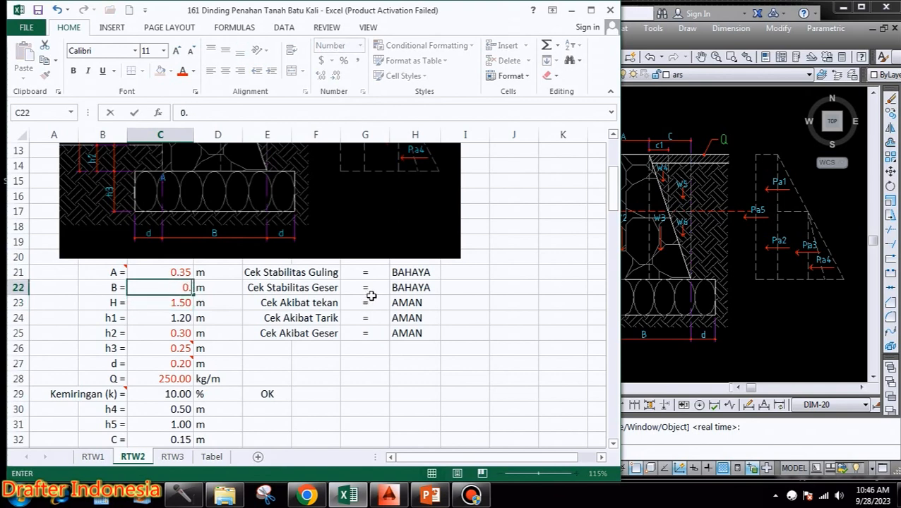
{"action": "key", "text": "Return"}
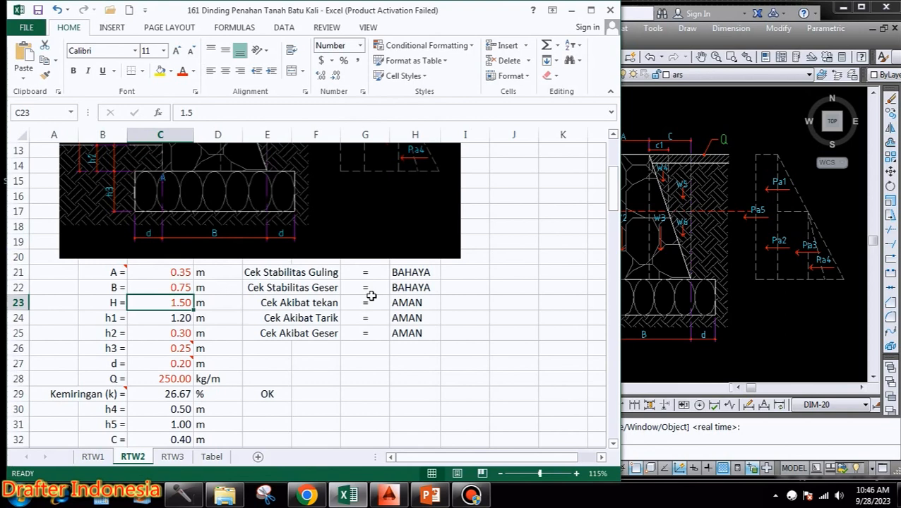
Set the wall's bottom width B to 1 m
{"action": "key", "text": "Up"}
{"action": "type", "text": "1"}
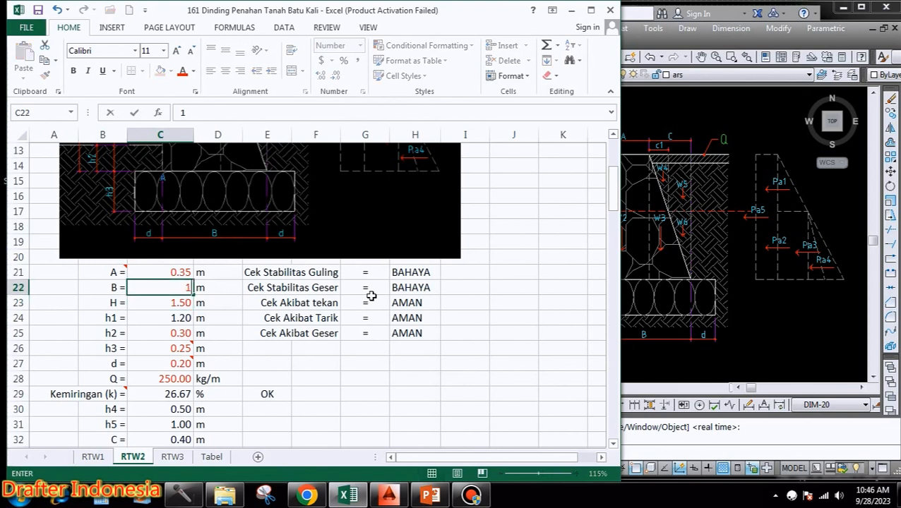
{"action": "key", "text": "Return"}
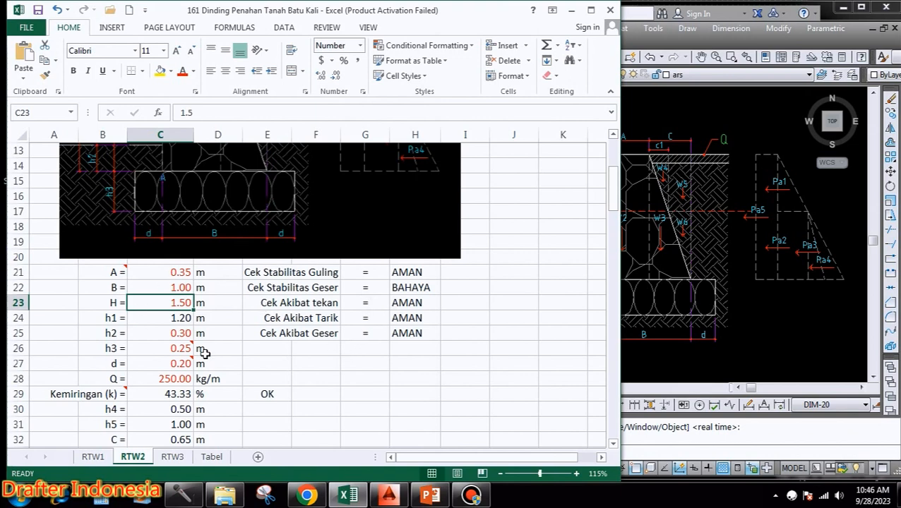
Check the wall height in the AutoCAD drawing and set H to 2.5 m in the Excel sheet
{"action": "left_click", "coordinate": [708, 326]}
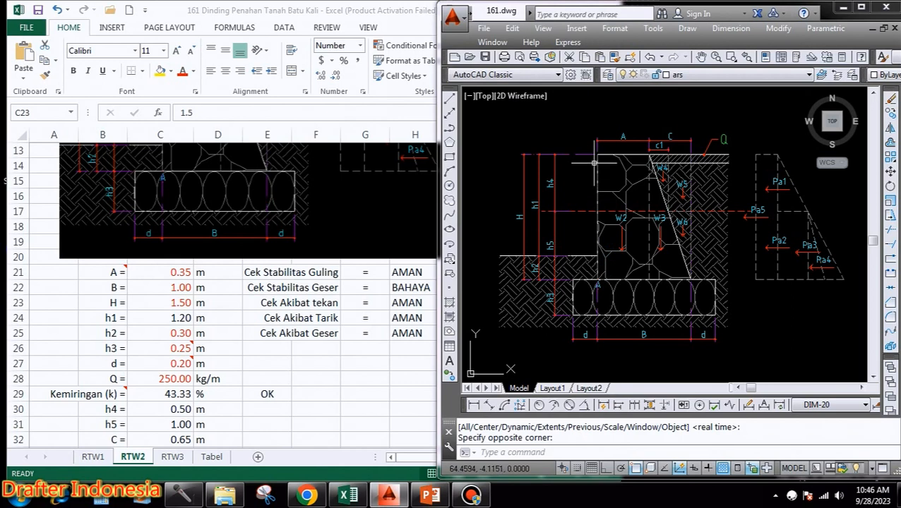
{"action": "left_click", "coordinate": [182, 305]}
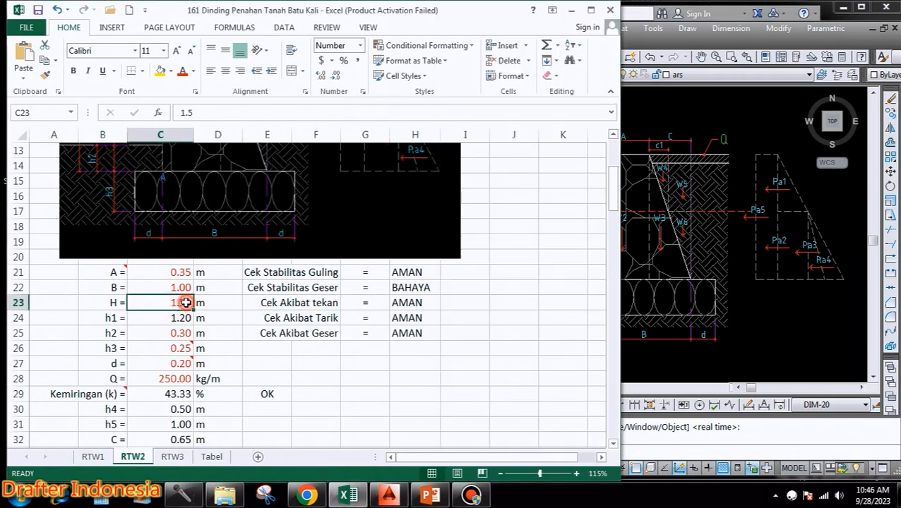
{"action": "type", "text": "2"}
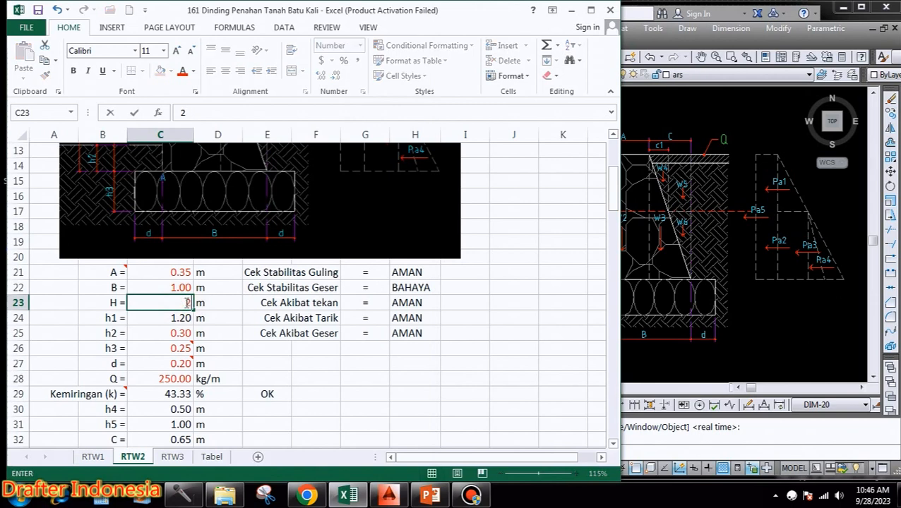
{"action": "key", "text": "Return"}
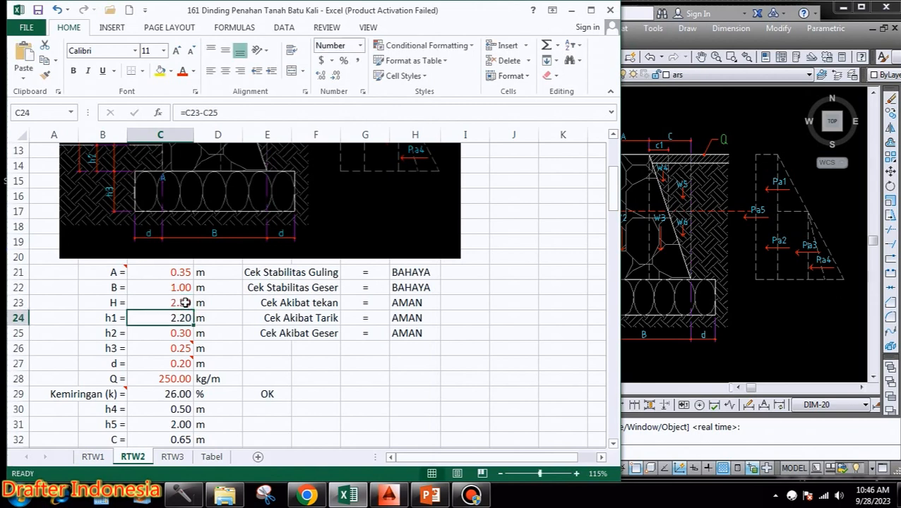
Check the embedment depth in the AutoCAD drawing and set h2 to 0.5 m in the Excel sheet
{"action": "left_click", "coordinate": [690, 355]}
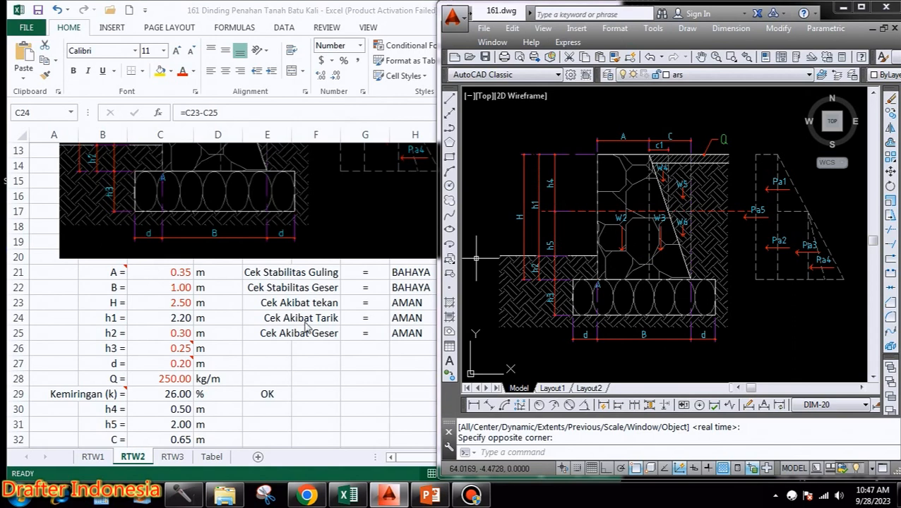
{"action": "left_click", "coordinate": [179, 342]}
{"action": "left_click", "coordinate": [178, 334]}
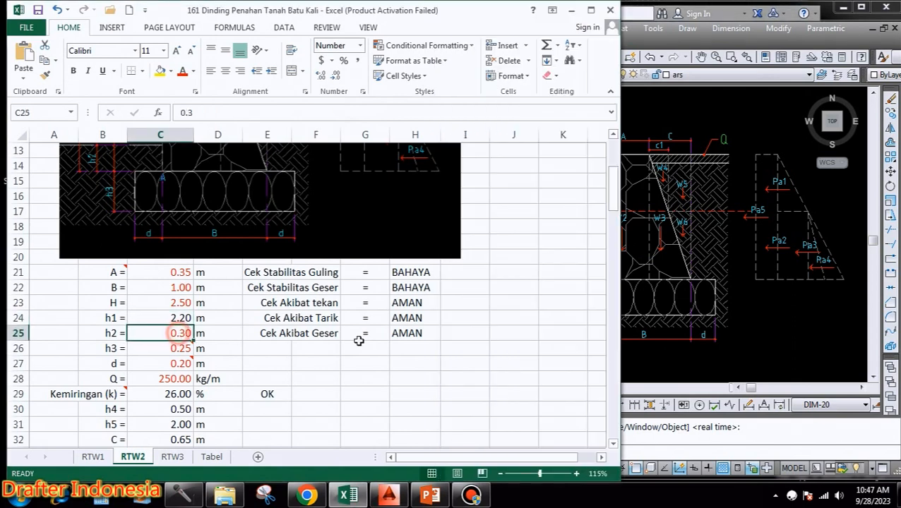
{"action": "type", "text": "0"}
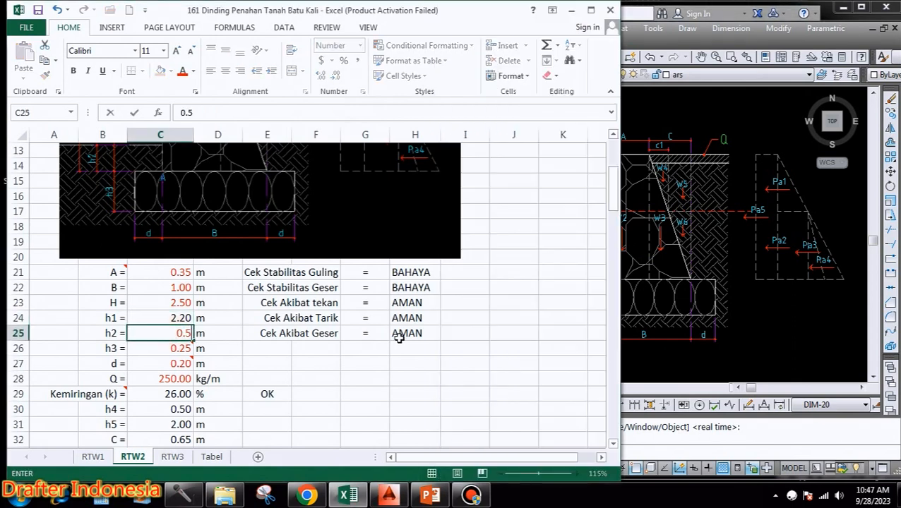
{"action": "type", "text": ".5"}
{"action": "key", "text": "Return"}
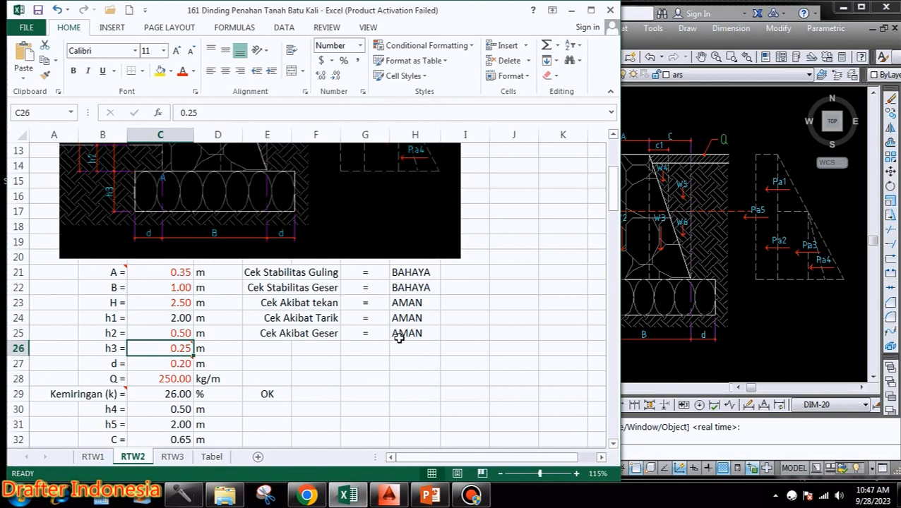
Check the footing in the AutoCAD drawing and set its thickness h3 to 0.2 m in the Excel sheet
{"action": "left_click", "coordinate": [771, 346]}
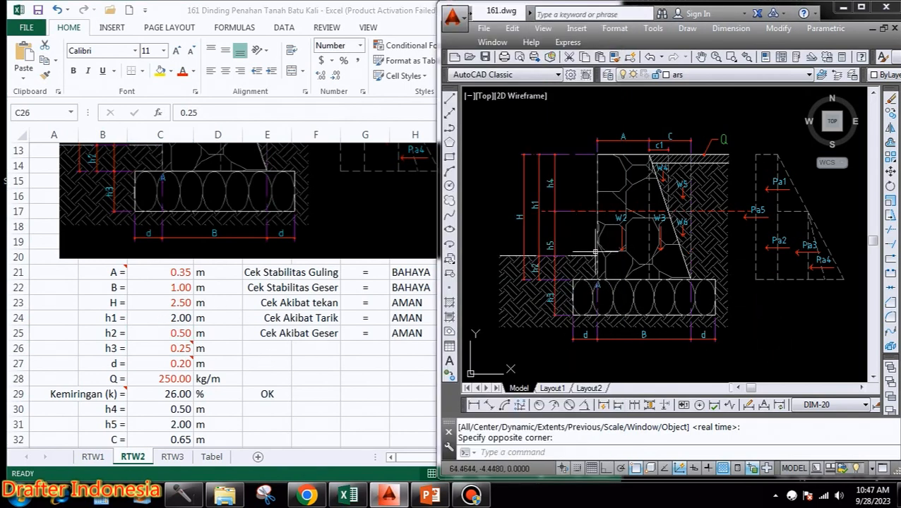
{"action": "left_click", "coordinate": [188, 350]}
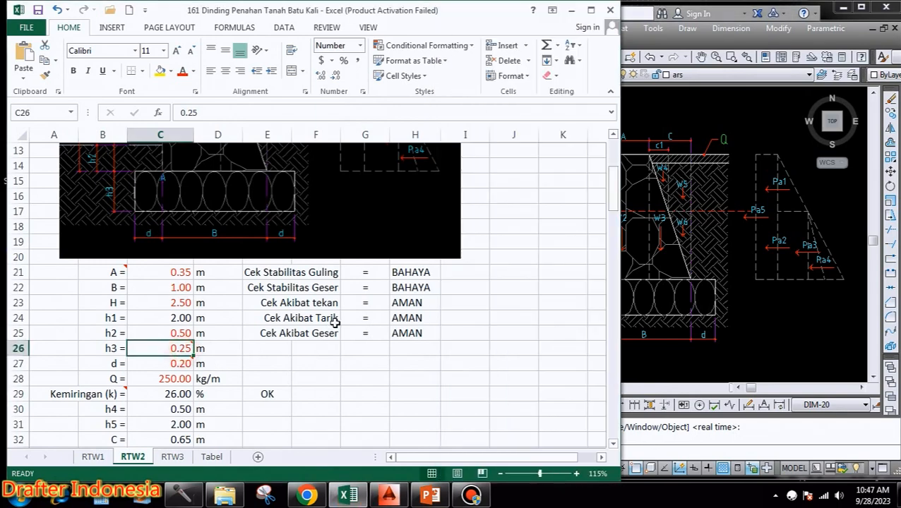
{"action": "type", "text": "0"}
{"action": "key", "text": "Return"}
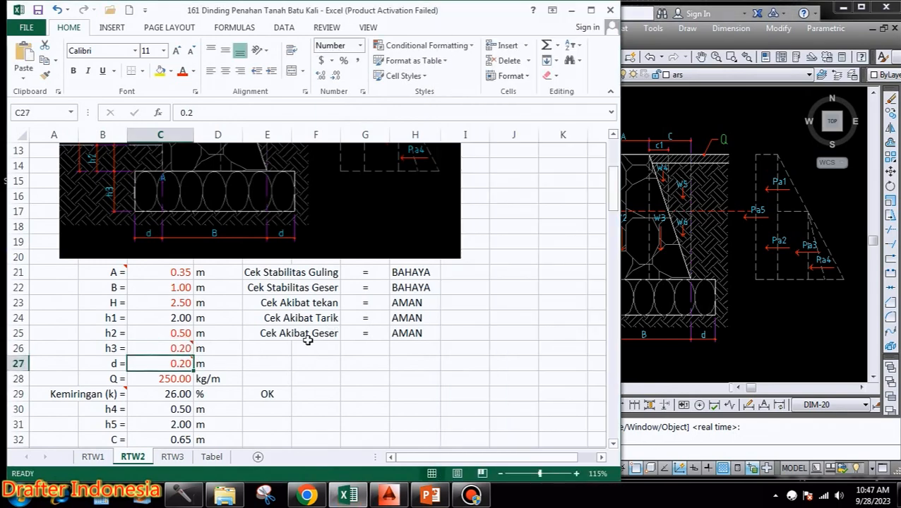
Check the footing projection in AutoCAD, enter d as 0.2 m in the Excel sheet, and read the cell comment on h3
{"action": "left_click", "coordinate": [734, 344]}
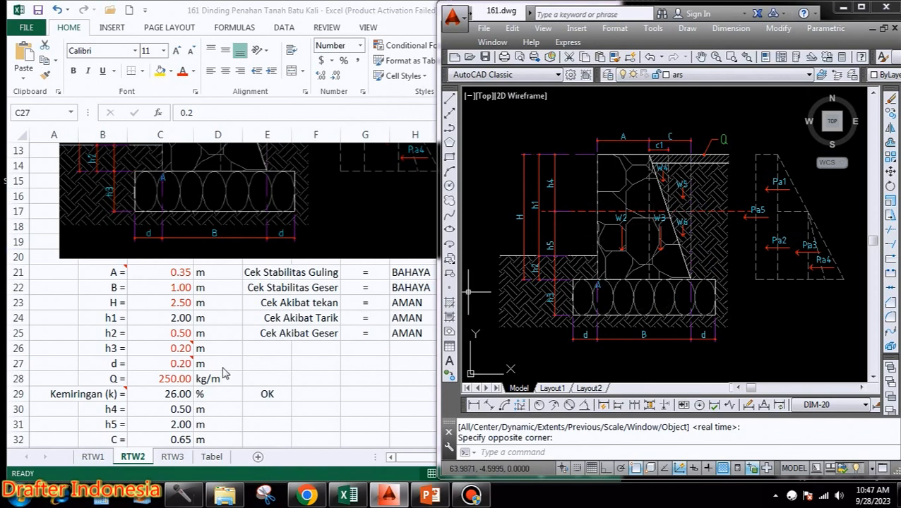
{"action": "left_click", "coordinate": [182, 367]}
{"action": "type", "text": "0.2"}
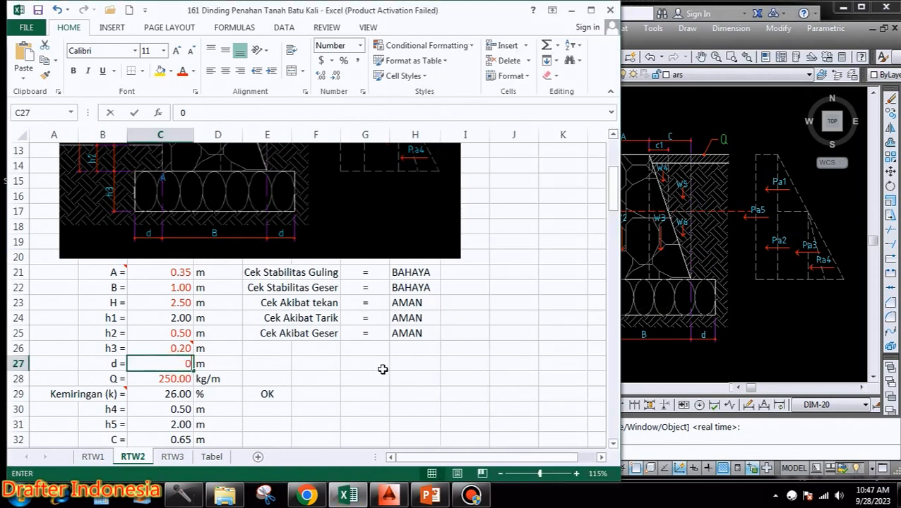
{"action": "key", "text": "Return"}
{"action": "mouse_move", "coordinate": [180, 344]}
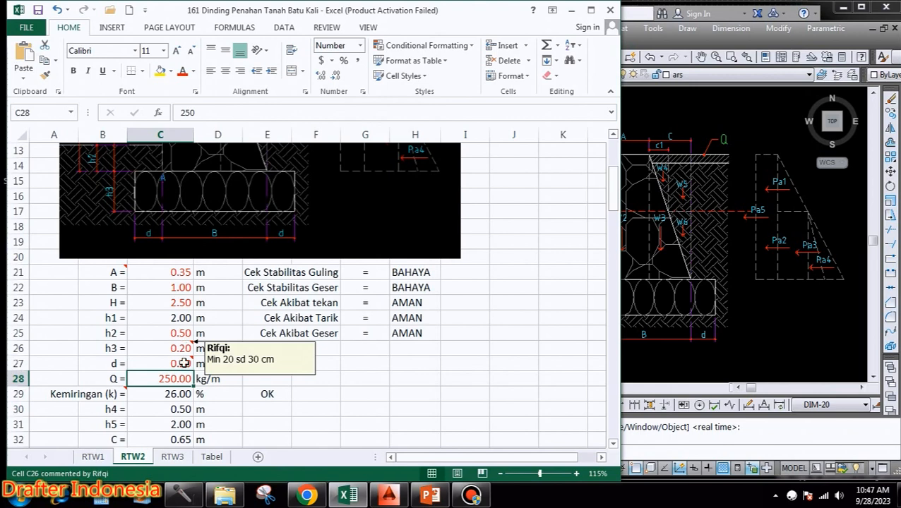
{"action": "mouse_move", "coordinate": [179, 364]}
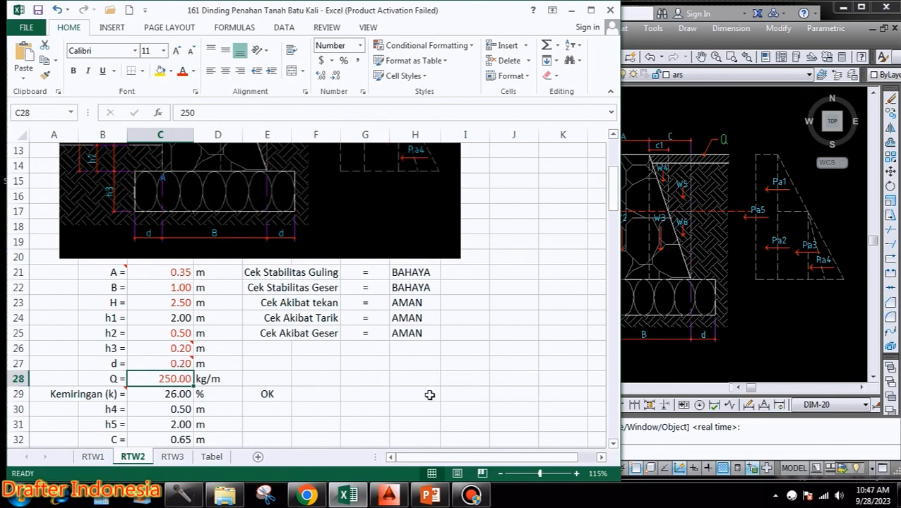
Check where load Q acts in the AutoCAD drawing and set Q to 100 kg/m in the Excel sheet
{"action": "left_click", "coordinate": [694, 348]}
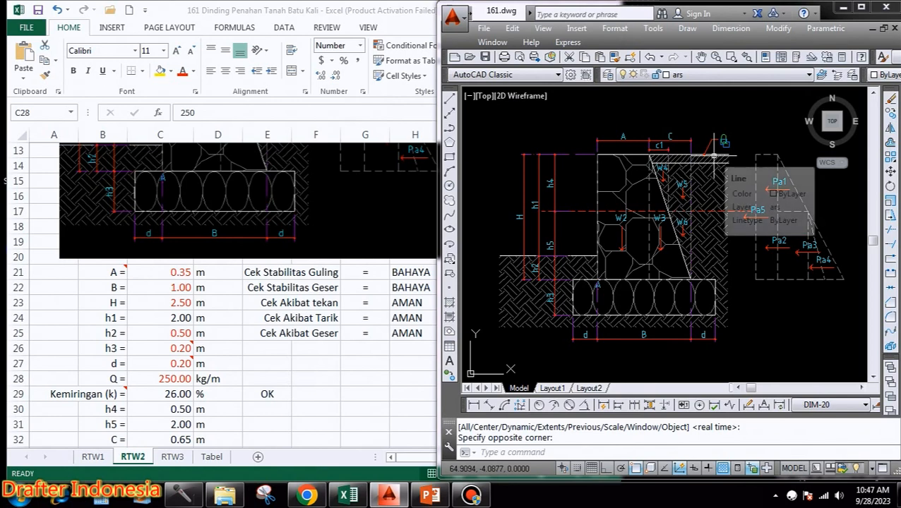
{"action": "left_click", "coordinate": [176, 379]}
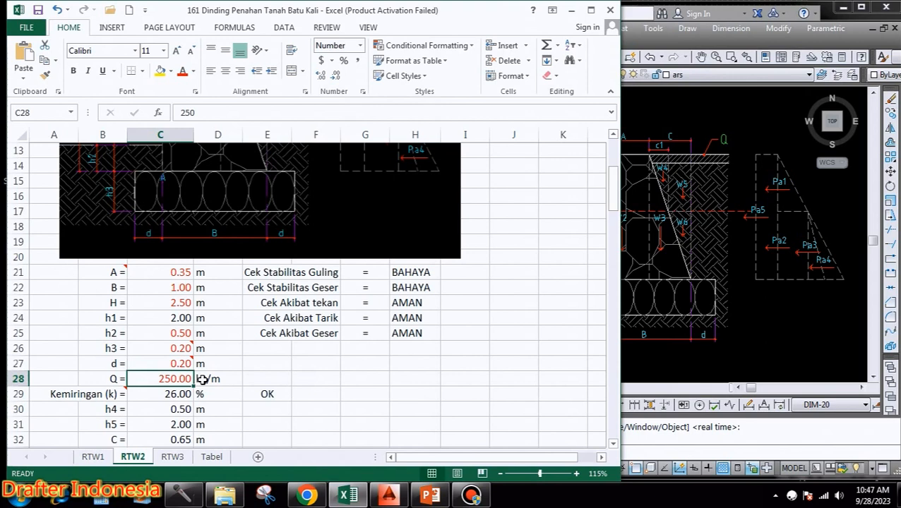
{"action": "type", "text": "1"}
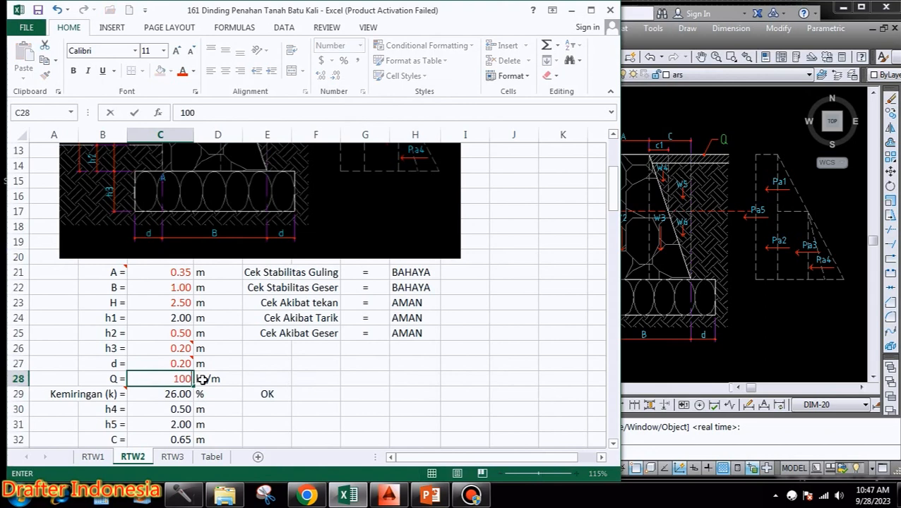
{"action": "key", "text": "Return"}
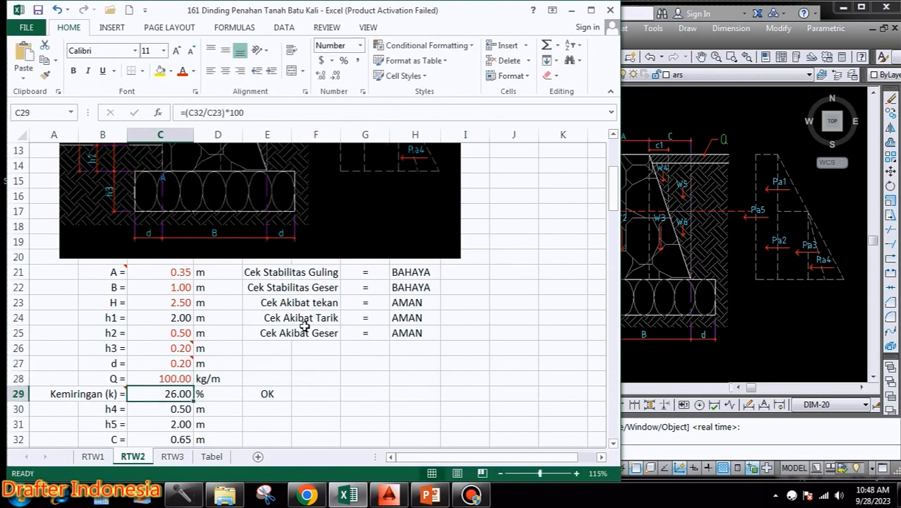
Review the slope (Kemiringan) and the h4 and h5 heights in the Excel sheet, comparing both heights with the AutoCAD drawing
{"action": "scroll", "coordinate": [303, 326], "scroll_direction": "down", "scroll_amount": 1}
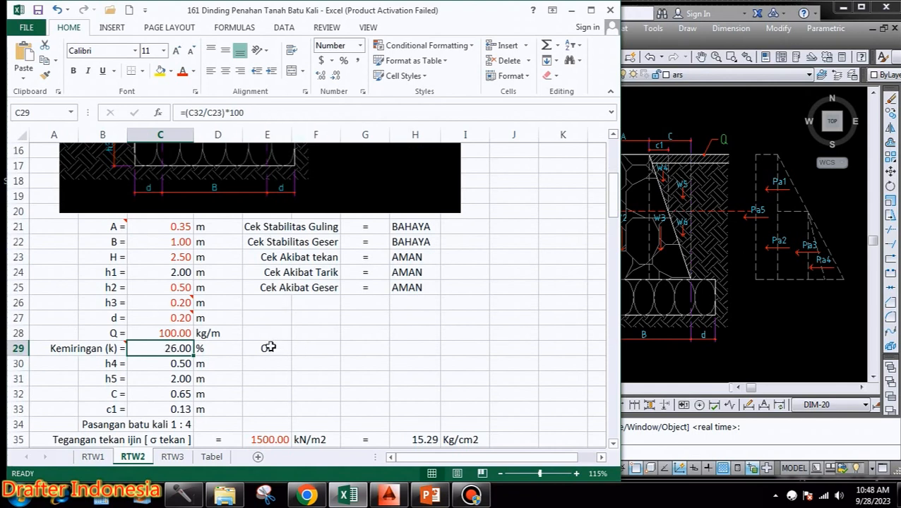
{"action": "mouse_move", "coordinate": [115, 348]}
{"action": "left_click", "coordinate": [104, 363]}
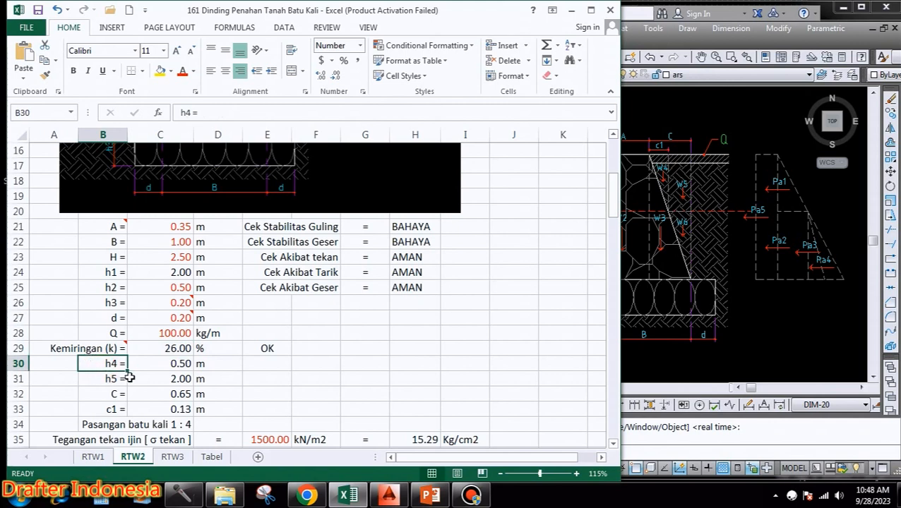
{"action": "left_click", "coordinate": [176, 363]}
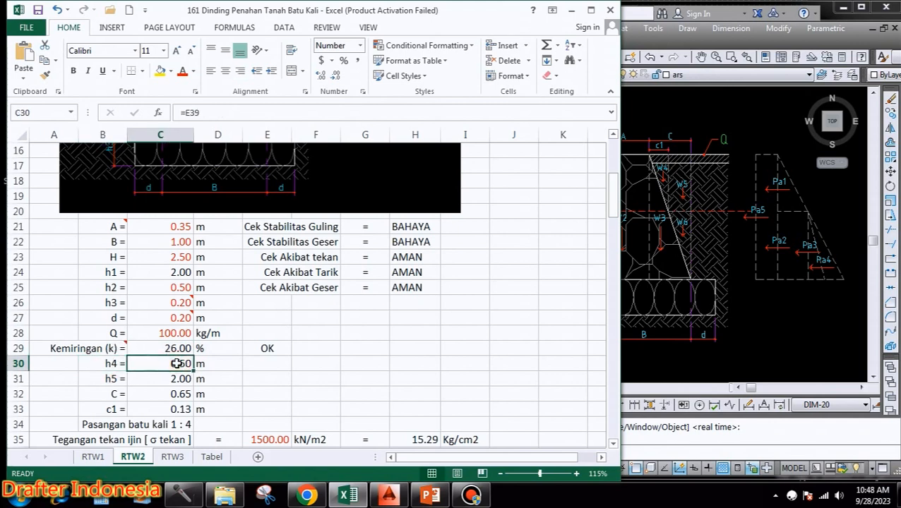
{"action": "left_click", "coordinate": [674, 346]}
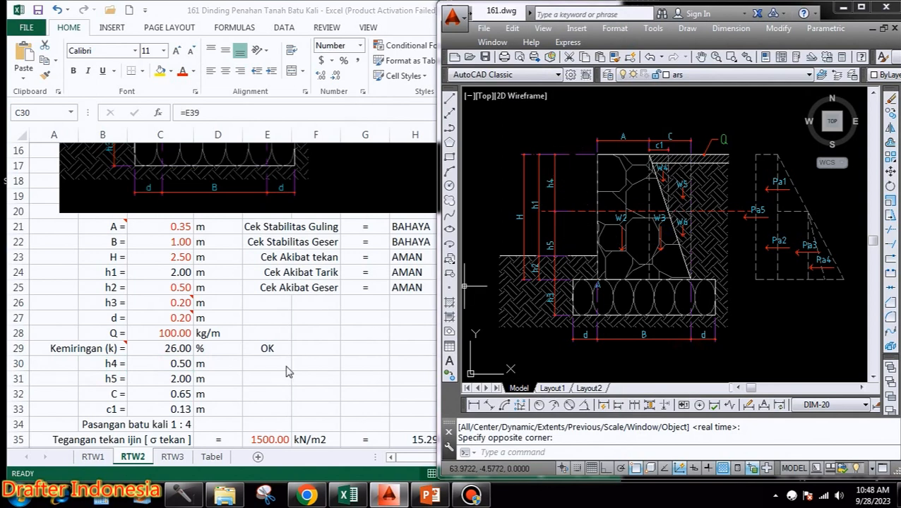
{"action": "left_click", "coordinate": [181, 366]}
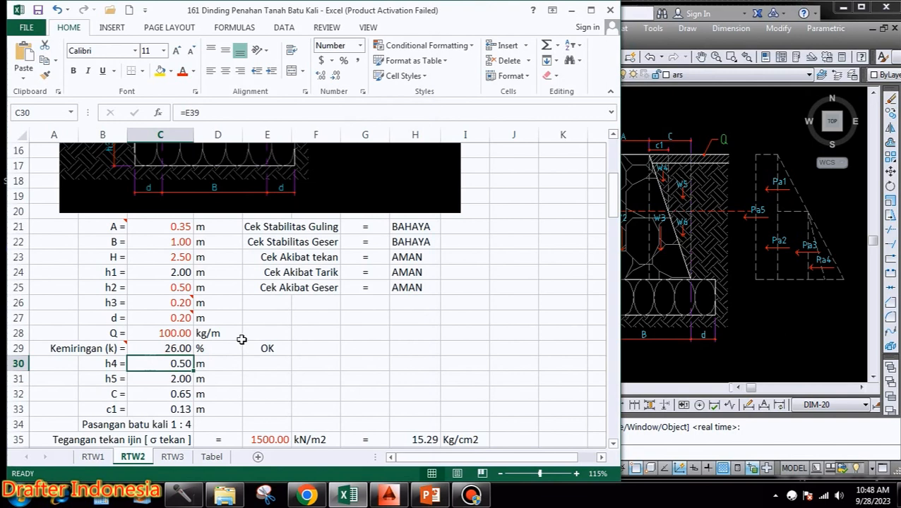
{"action": "left_click", "coordinate": [183, 381]}
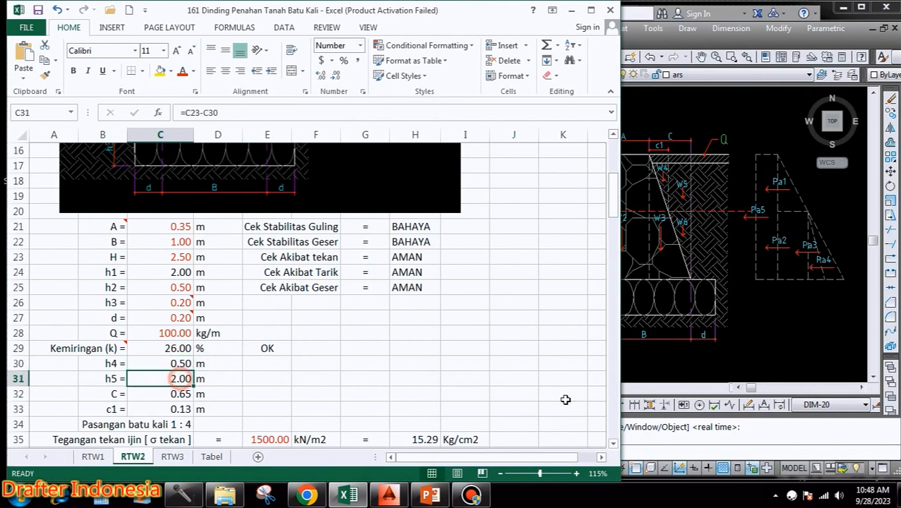
{"action": "left_click", "coordinate": [734, 364]}
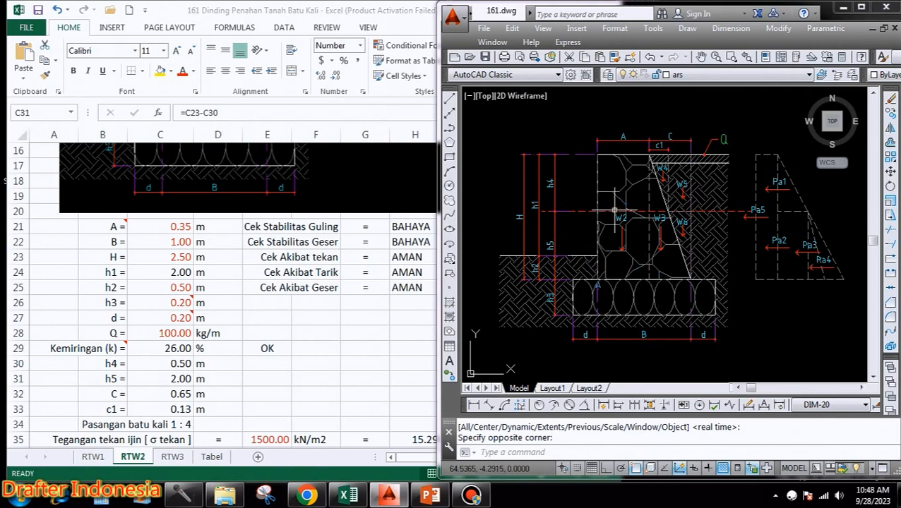
{"action": "left_click", "coordinate": [180, 379]}
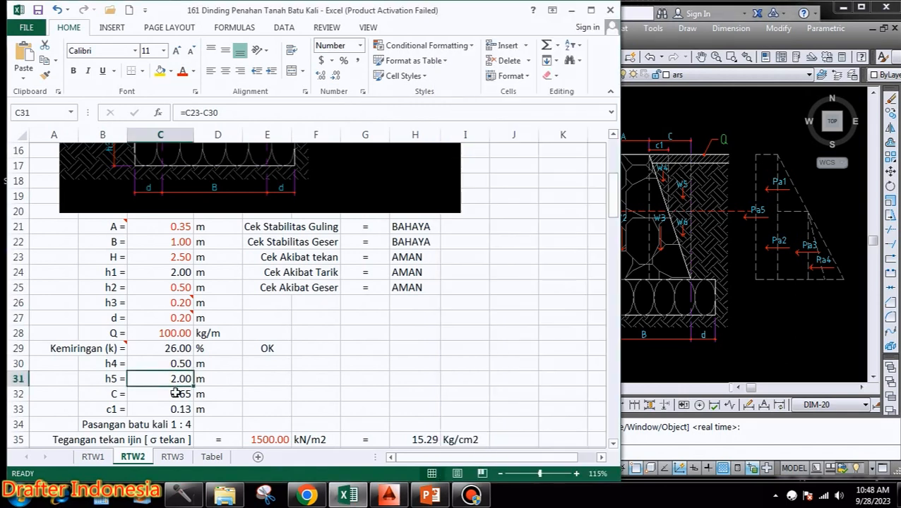
Inspect the formulas for widths C and c1 in the Excel sheet and locate both dimensions in the AutoCAD drawing
{"action": "left_click", "coordinate": [176, 394]}
{"action": "left_click", "coordinate": [746, 360]}
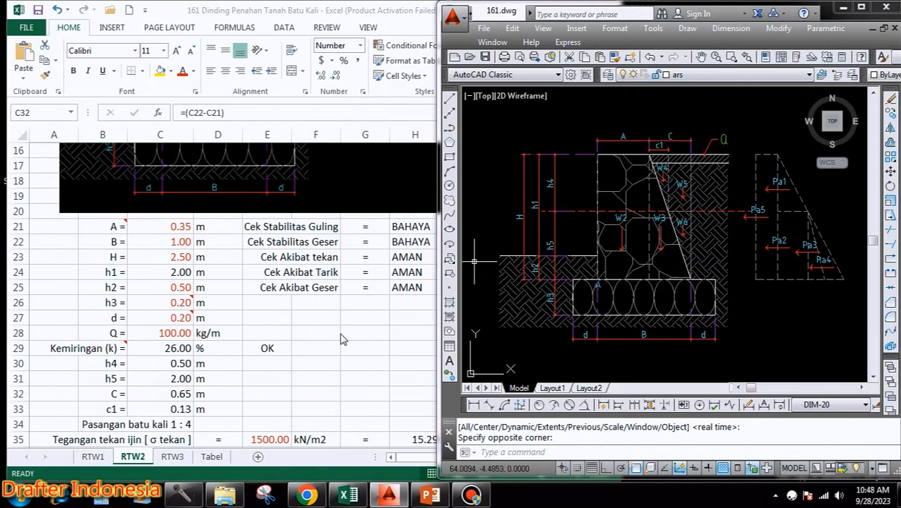
{"action": "left_click", "coordinate": [187, 412]}
{"action": "left_click", "coordinate": [177, 409]}
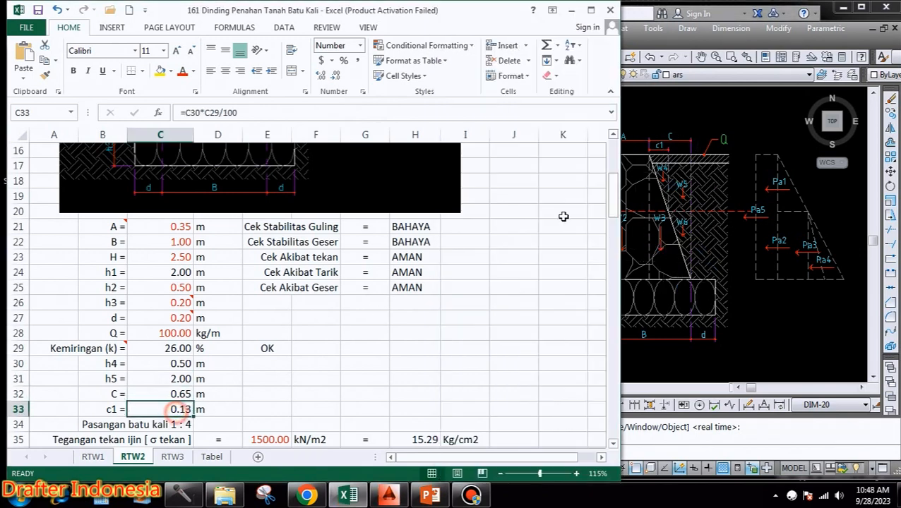
{"action": "left_click", "coordinate": [672, 175]}
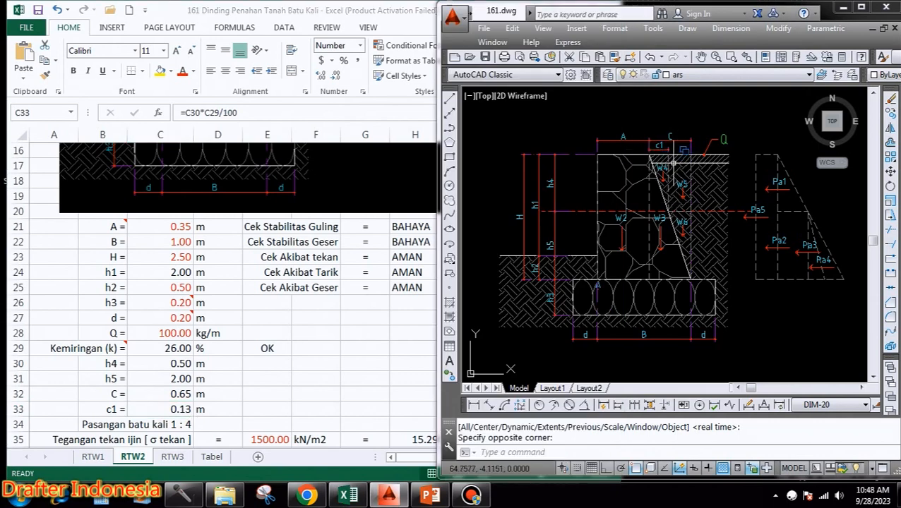
{"action": "left_click", "coordinate": [186, 411]}
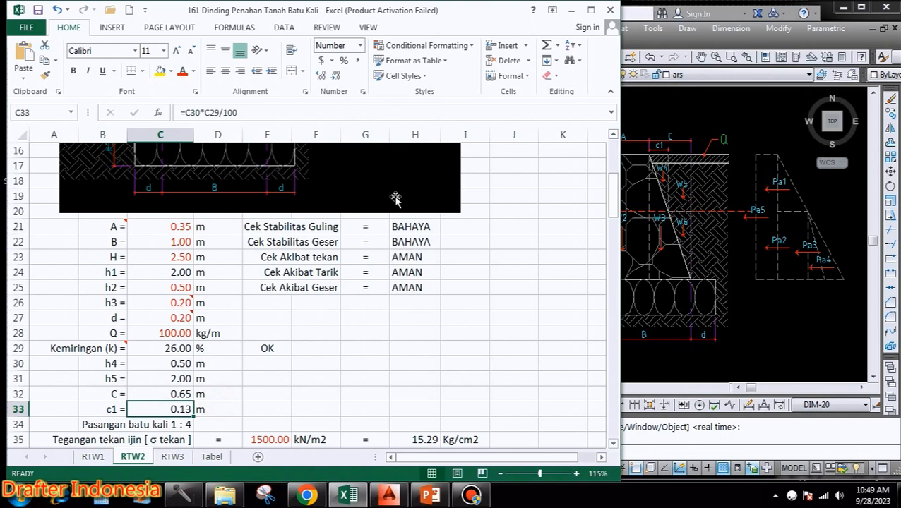
Review the results of the overturning, sliding, compression, tension and shear checks in H21 to H25
{"action": "left_click", "coordinate": [418, 225]}
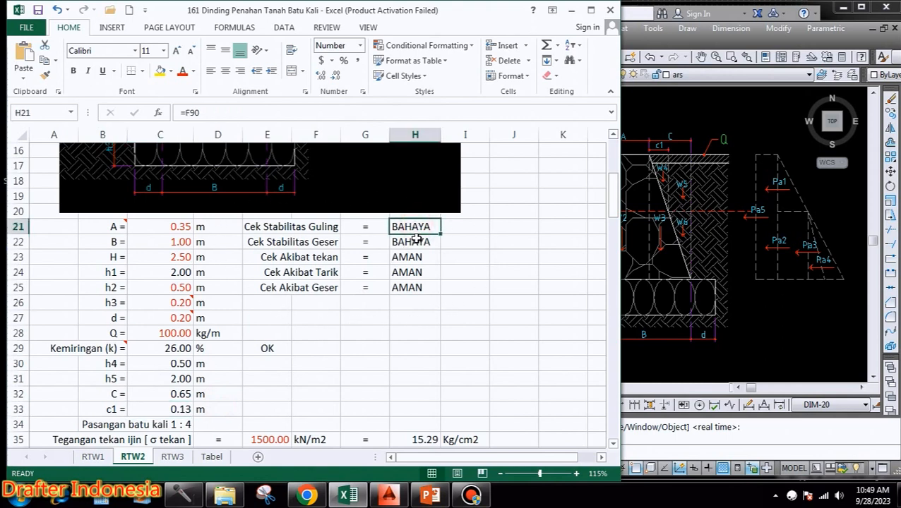
{"action": "left_click", "coordinate": [412, 243]}
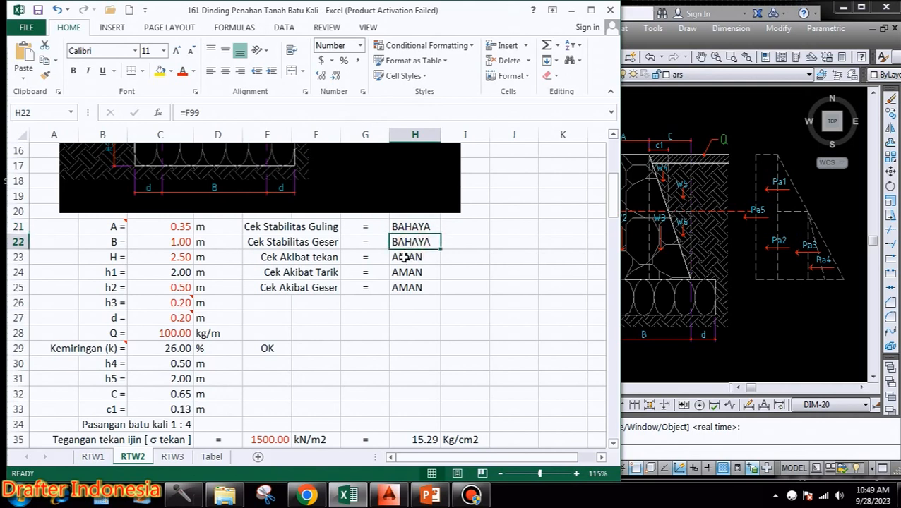
{"action": "left_click", "coordinate": [403, 257]}
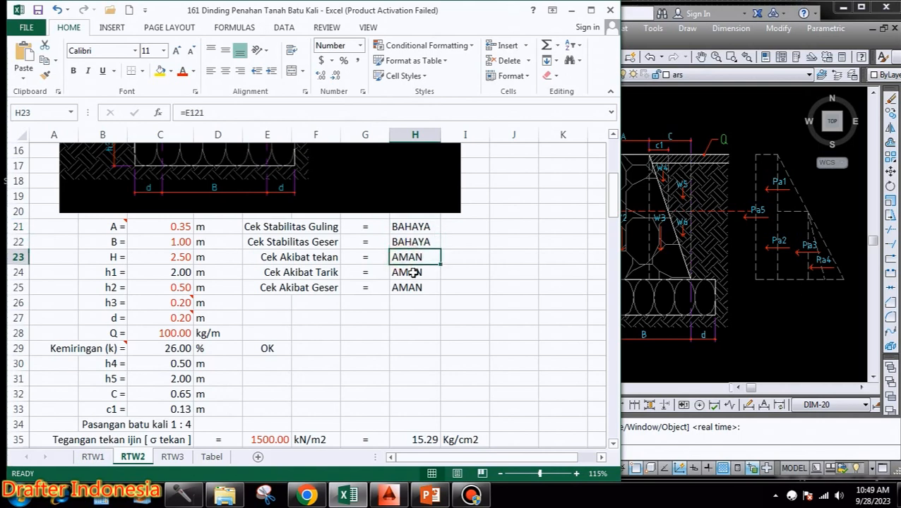
{"action": "left_click", "coordinate": [413, 273]}
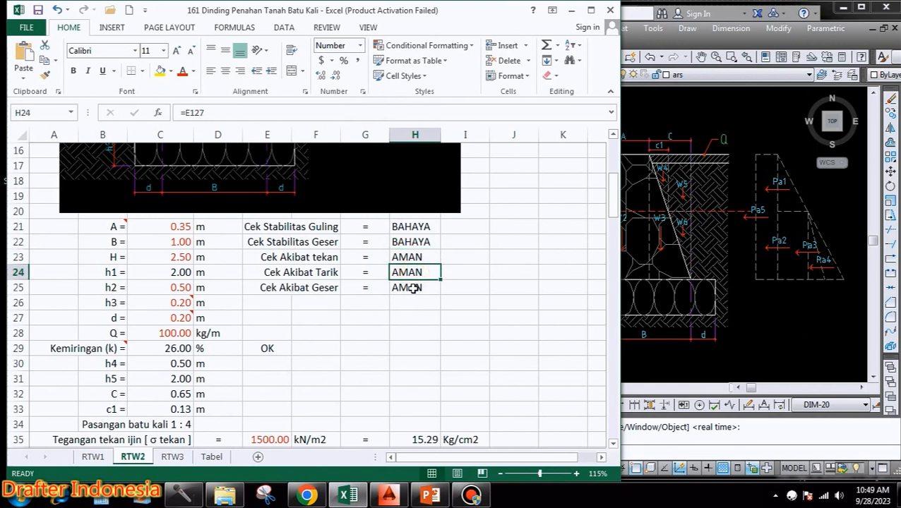
{"action": "left_click", "coordinate": [413, 289]}
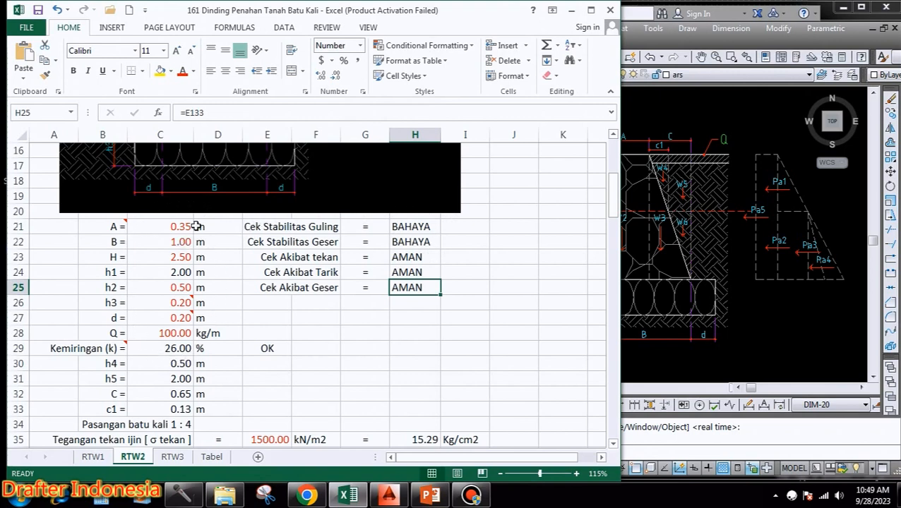
Review the allowable compressive, tensile and shear stresses of the 1:4 stone masonry and their conversion from kN/m2 to Kg/cm2
{"action": "scroll", "coordinate": [196, 226], "scroll_direction": "down", "scroll_amount": 2}
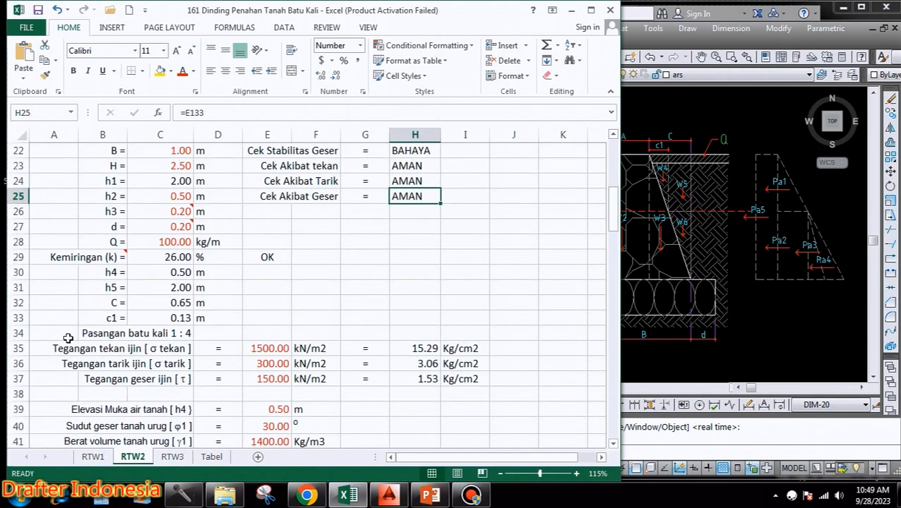
{"action": "left_click", "coordinate": [264, 346]}
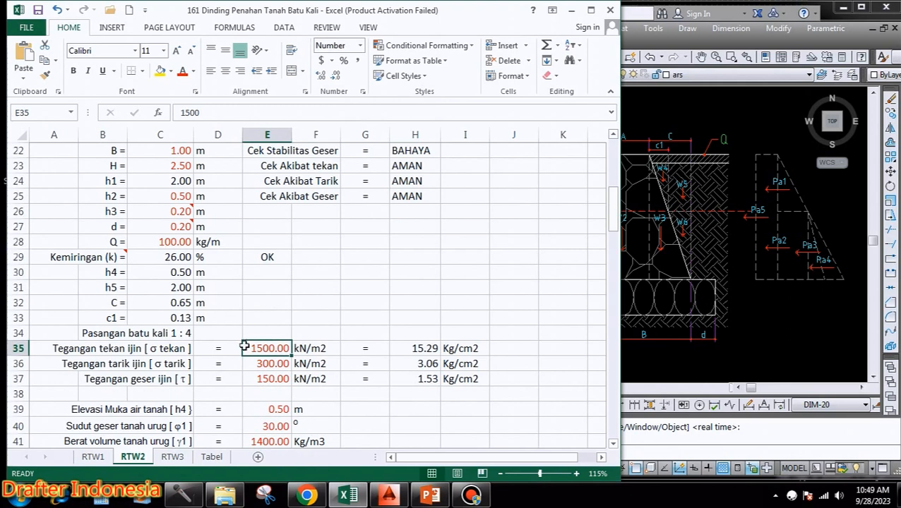
{"action": "left_click", "coordinate": [272, 365]}
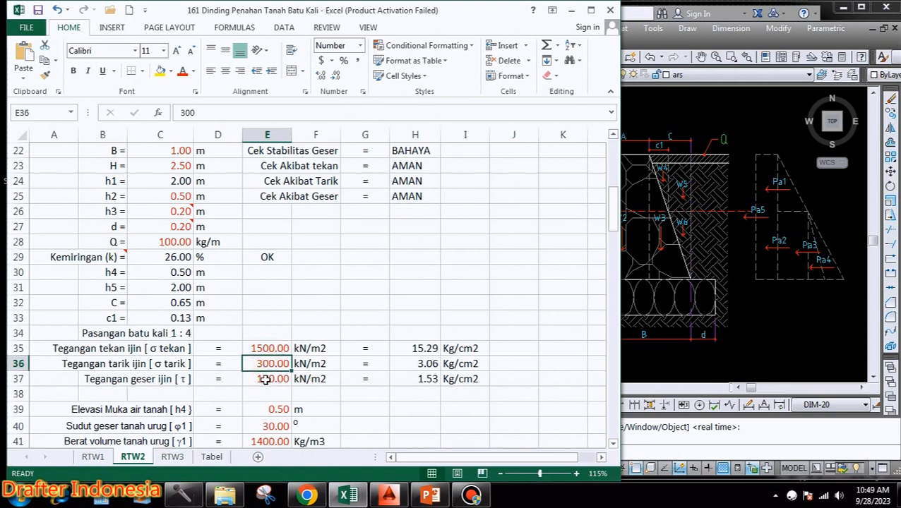
{"action": "left_click", "coordinate": [265, 380]}
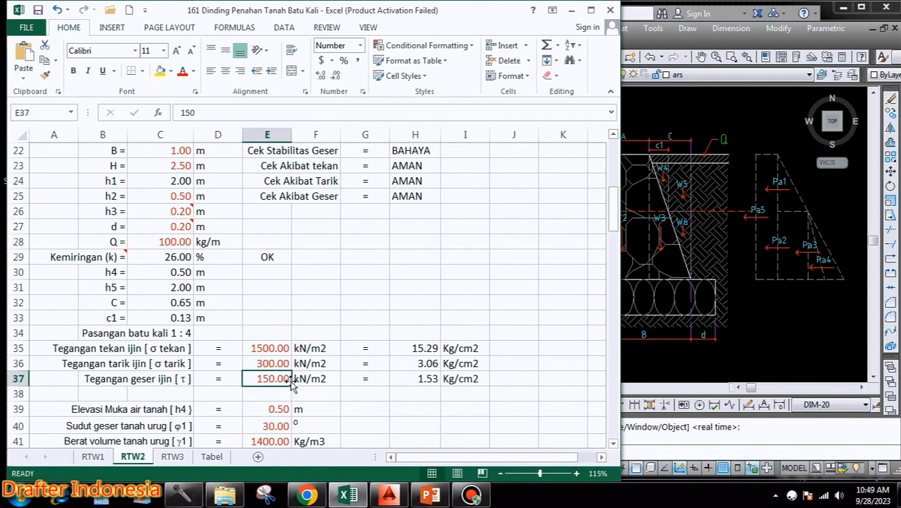
{"action": "left_click", "coordinate": [417, 348]}
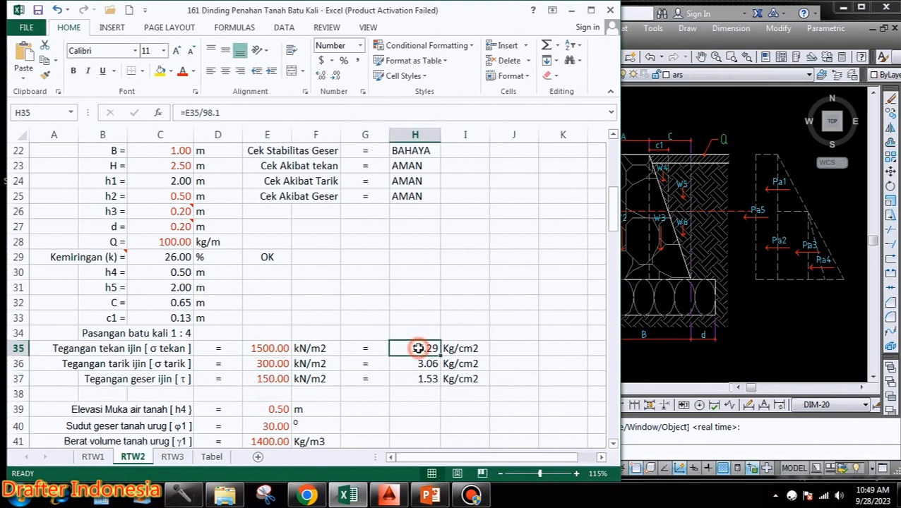
{"action": "left_click", "coordinate": [470, 348]}
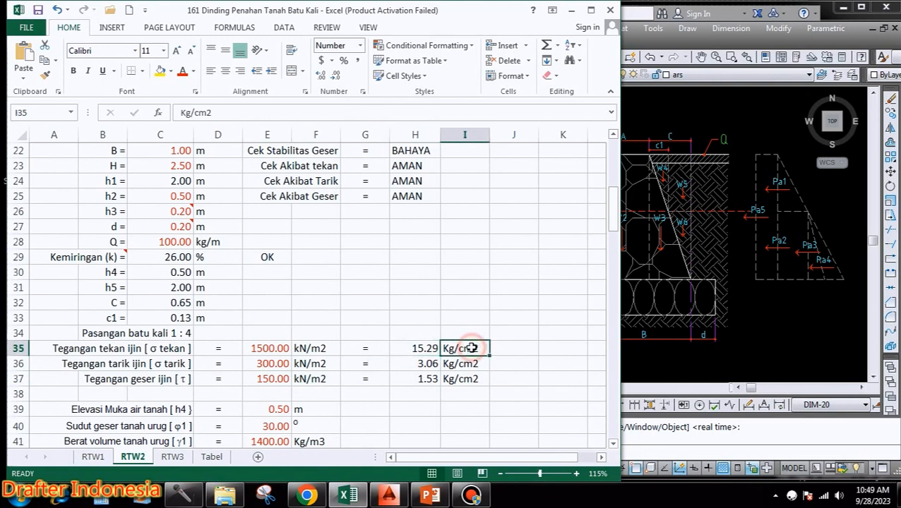
{"action": "left_click", "coordinate": [428, 364]}
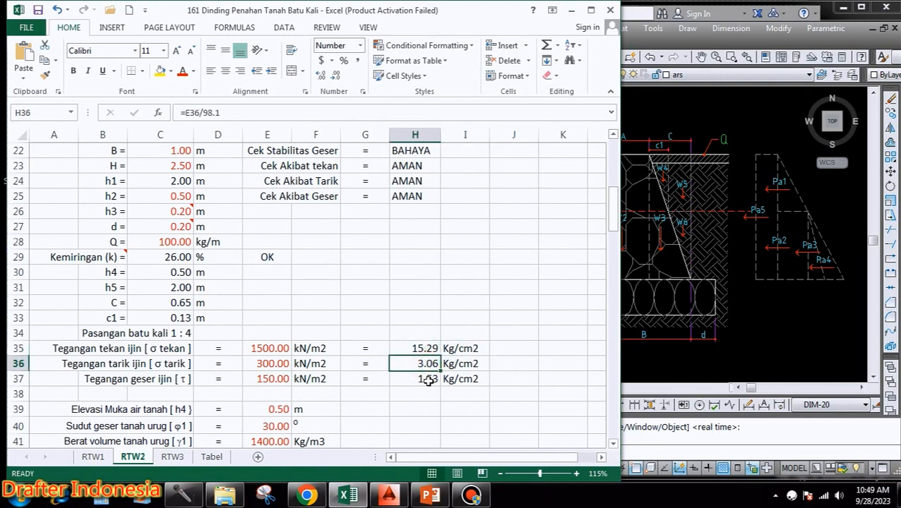
{"action": "left_click", "coordinate": [427, 380]}
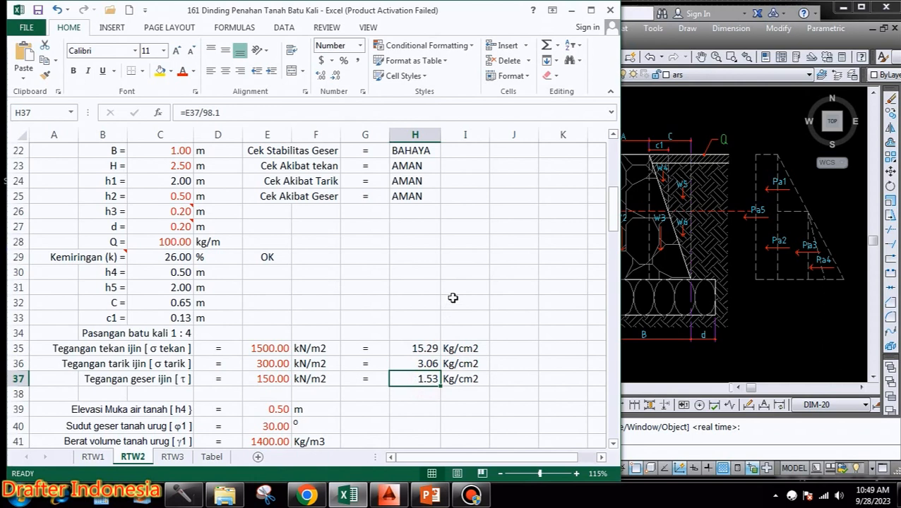
Set the groundwater level elevation (Elevasi Muka air tanah, h4) to 1 m in cell E39
{"action": "scroll", "coordinate": [452, 298], "scroll_direction": "down", "scroll_amount": 1}
{"action": "left_click", "coordinate": [271, 364]}
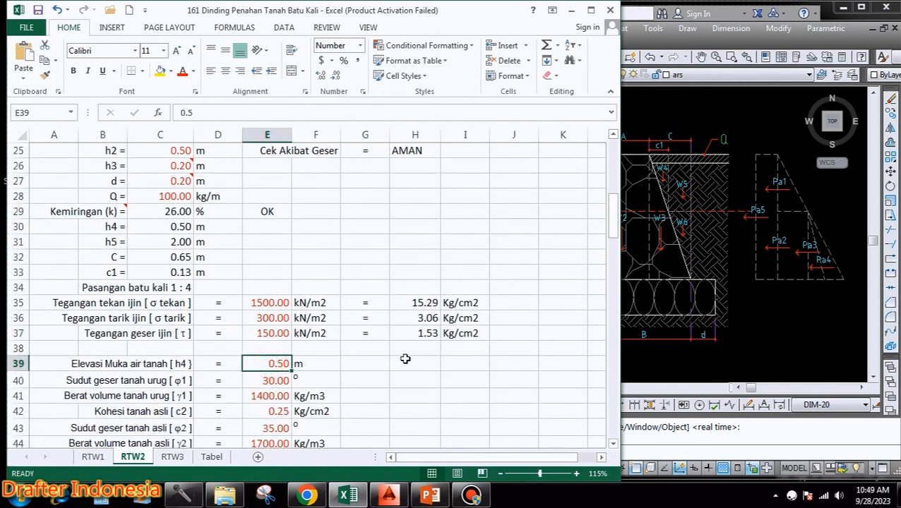
{"action": "type", "text": "1"}
{"action": "key", "text": "Return"}
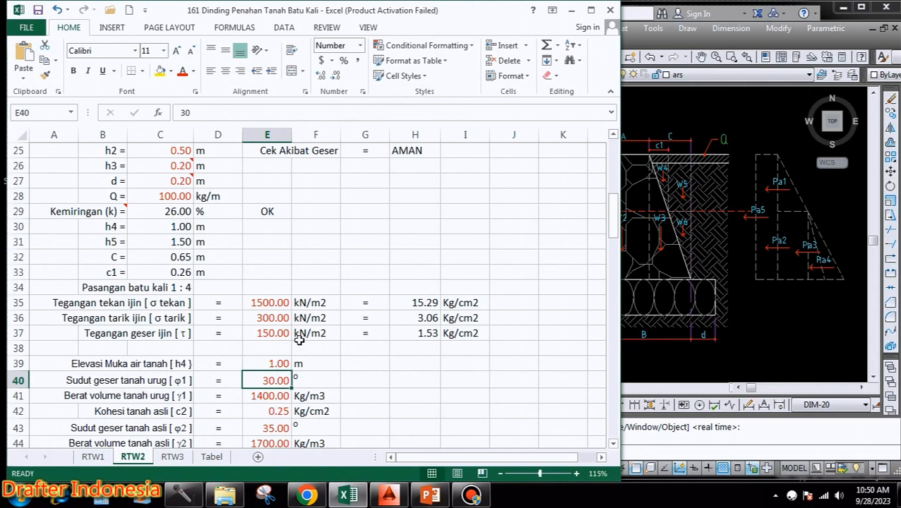
Consult the masonry data and the internal friction angle tables by soil type and density on the Tabel sheet
{"action": "left_click", "coordinate": [211, 457]}
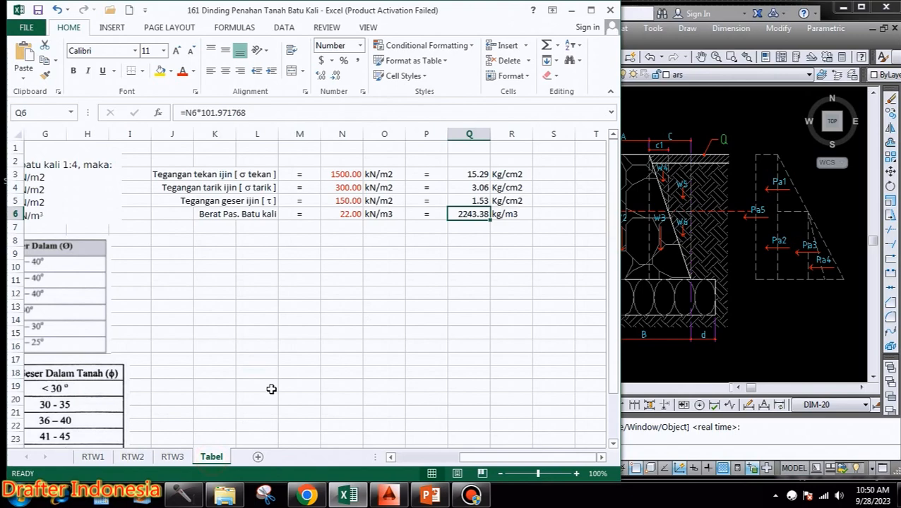
{"action": "left_click", "coordinate": [326, 376]}
{"action": "scroll", "coordinate": [326, 375], "scroll_direction": "left", "scroll_amount": 3}
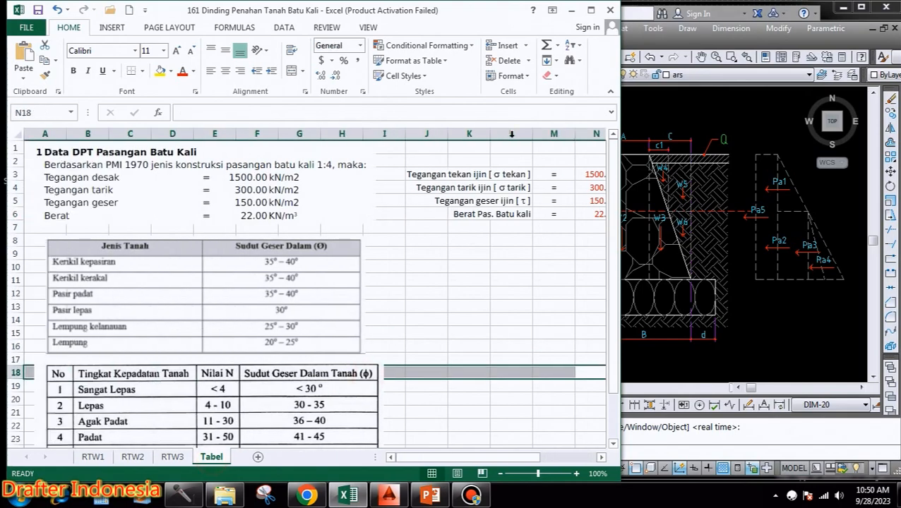
Review the backfill, original soil, masonry and water parameters in E41 to E46 of the RTW2 sheet
{"action": "left_click", "coordinate": [132, 456]}
{"action": "scroll", "coordinate": [438, 269], "scroll_direction": "down", "scroll_amount": 1}
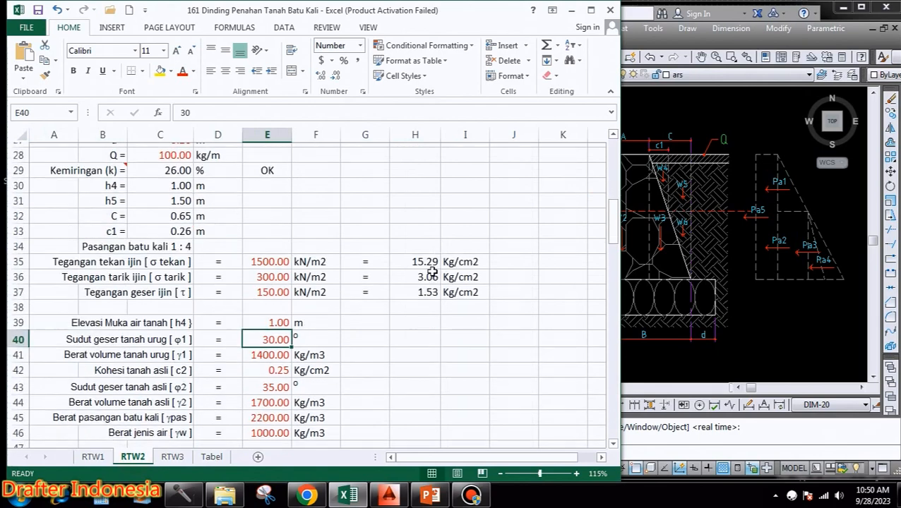
{"action": "left_click", "coordinate": [267, 349]}
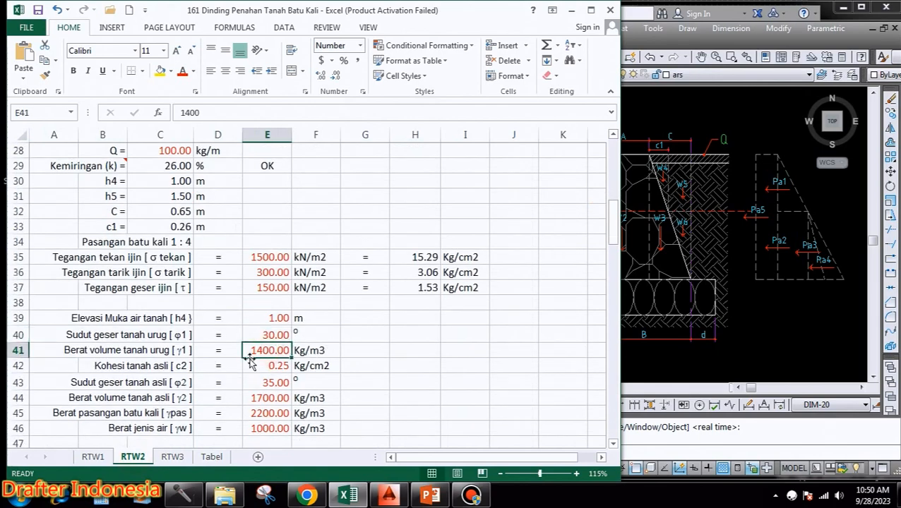
{"action": "left_click", "coordinate": [267, 366]}
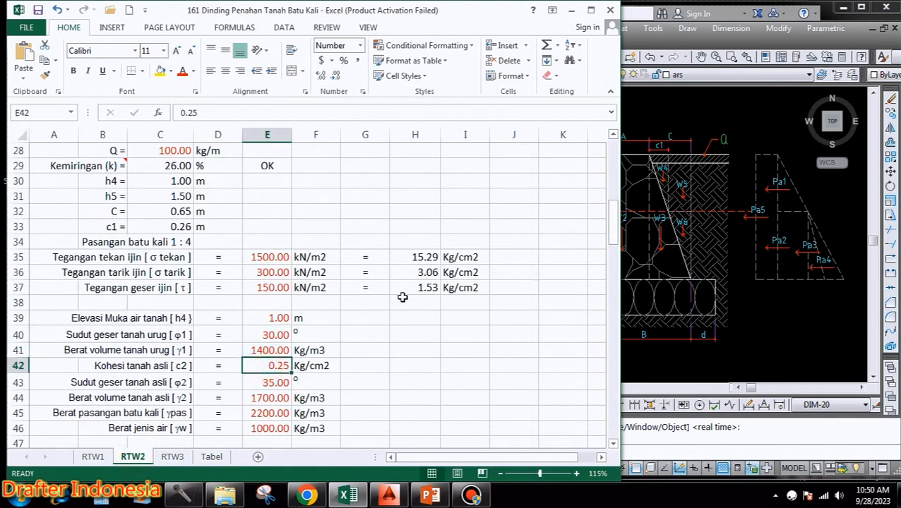
{"action": "scroll", "coordinate": [399, 298], "scroll_direction": "down", "scroll_amount": 1}
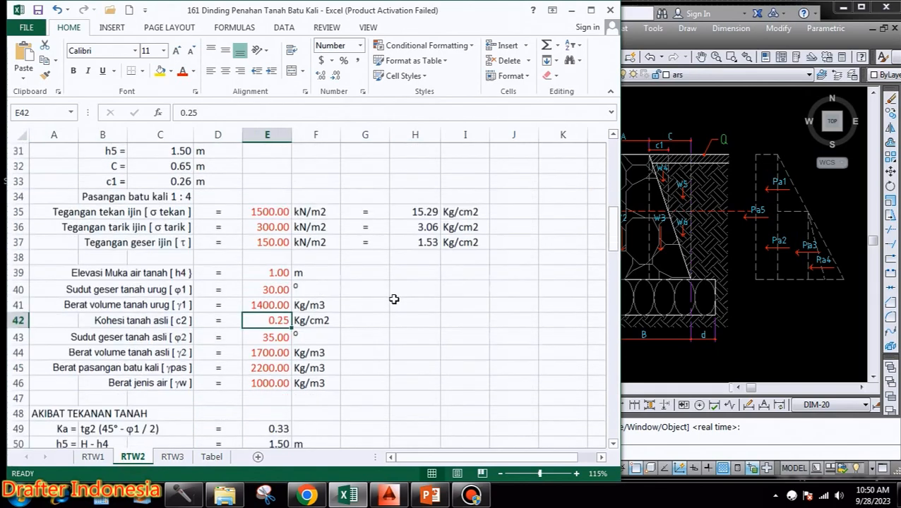
{"action": "left_click", "coordinate": [268, 336]}
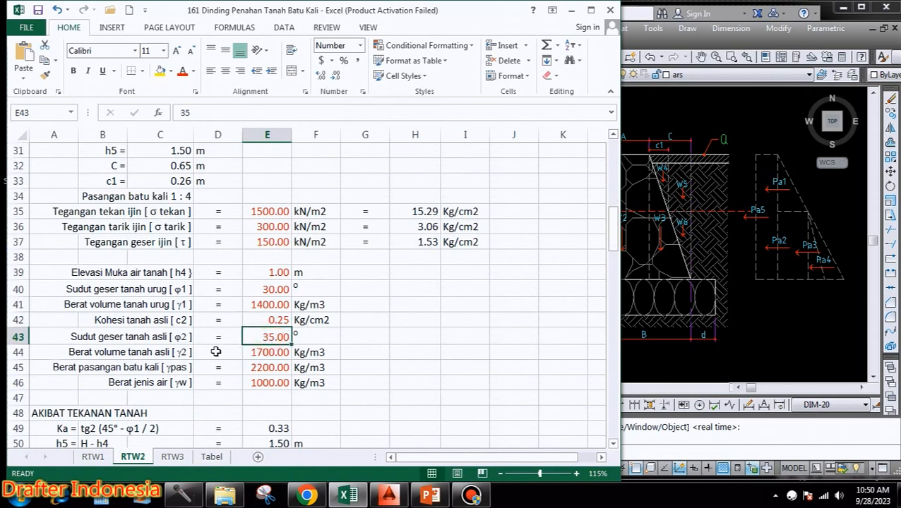
{"action": "left_click", "coordinate": [275, 355]}
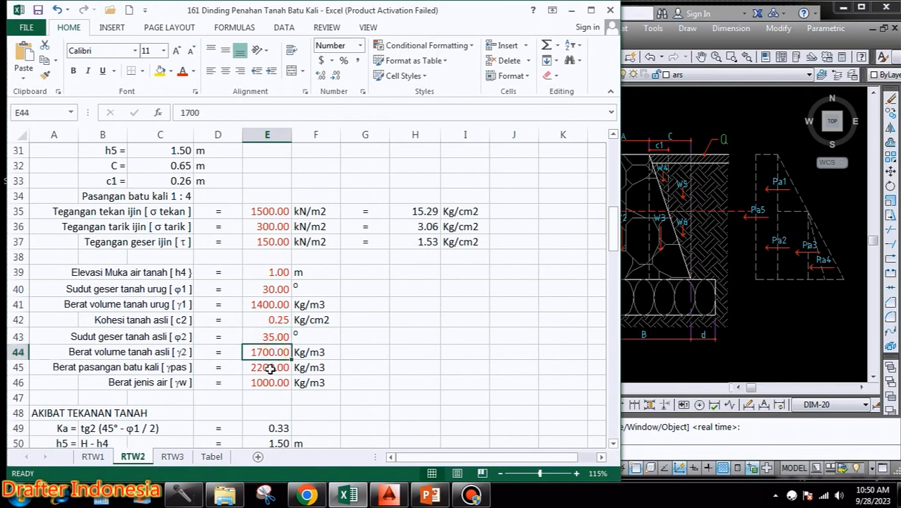
{"action": "left_click", "coordinate": [269, 368]}
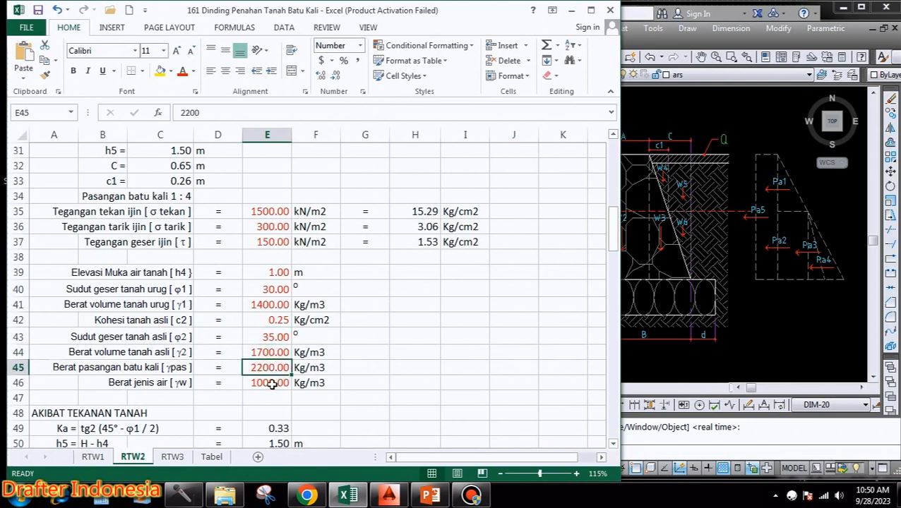
{"action": "left_click", "coordinate": [271, 383]}
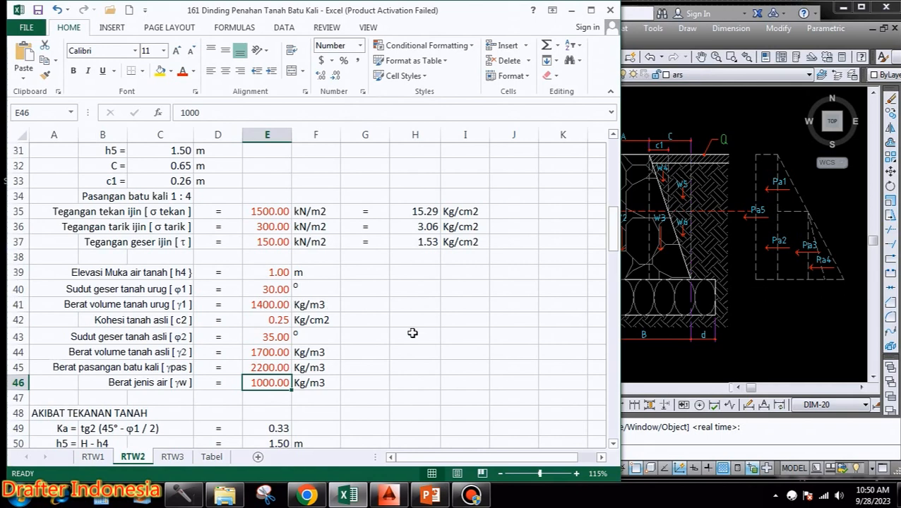
{"action": "scroll", "coordinate": [282, 258], "scroll_direction": "down", "scroll_amount": 3}
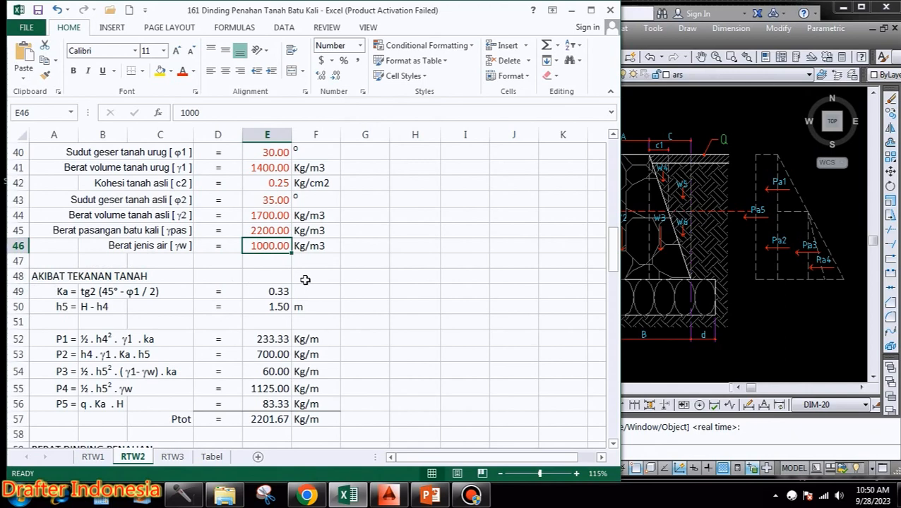
{"action": "scroll", "coordinate": [304, 280], "scroll_direction": "up", "scroll_amount": 3}
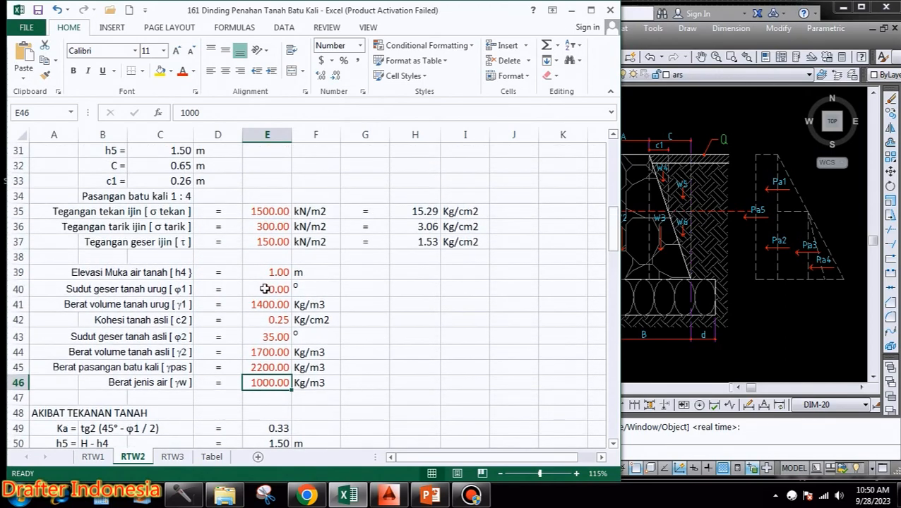
Examine the formulas for the active earth pressure coefficient Ka in E49 and the height h5 in E50
{"action": "scroll", "coordinate": [280, 265], "scroll_direction": "down", "scroll_amount": 2}
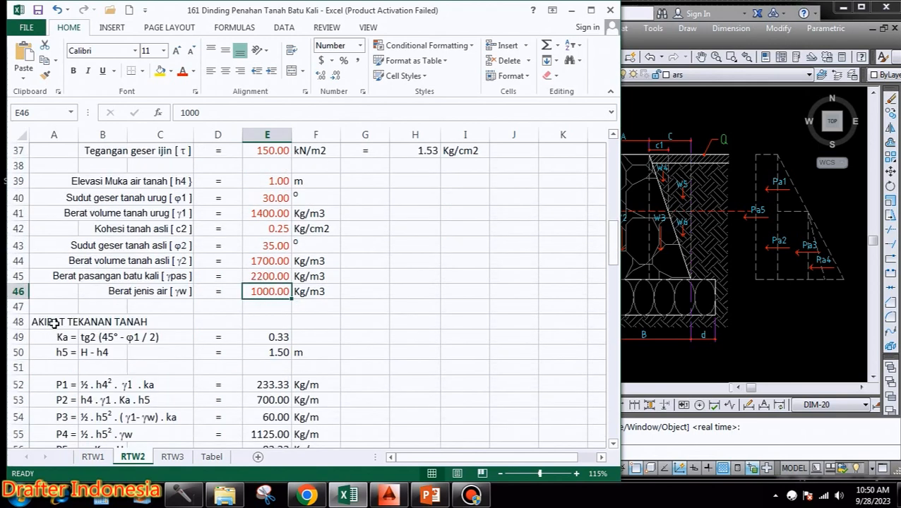
{"action": "left_click", "coordinate": [100, 338]}
{"action": "left_click", "coordinate": [279, 337]}
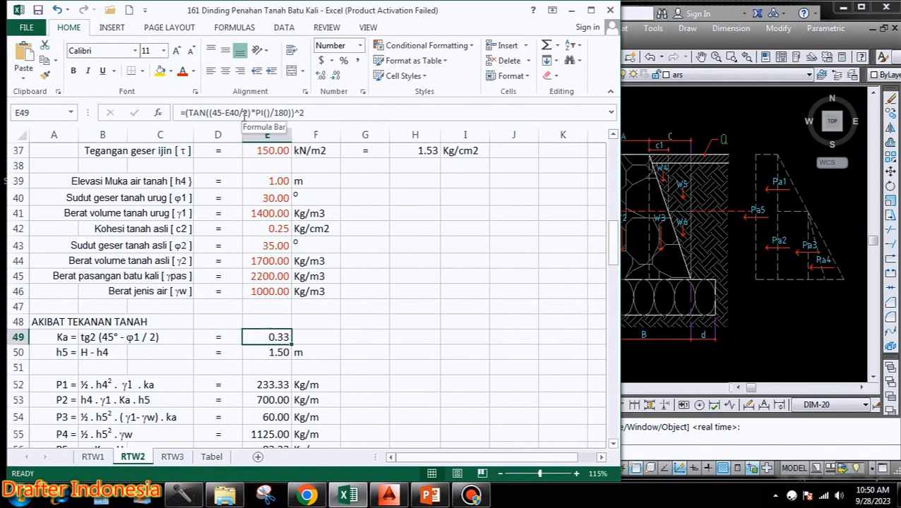
{"action": "left_click", "coordinate": [111, 352]}
{"action": "left_click", "coordinate": [268, 352]}
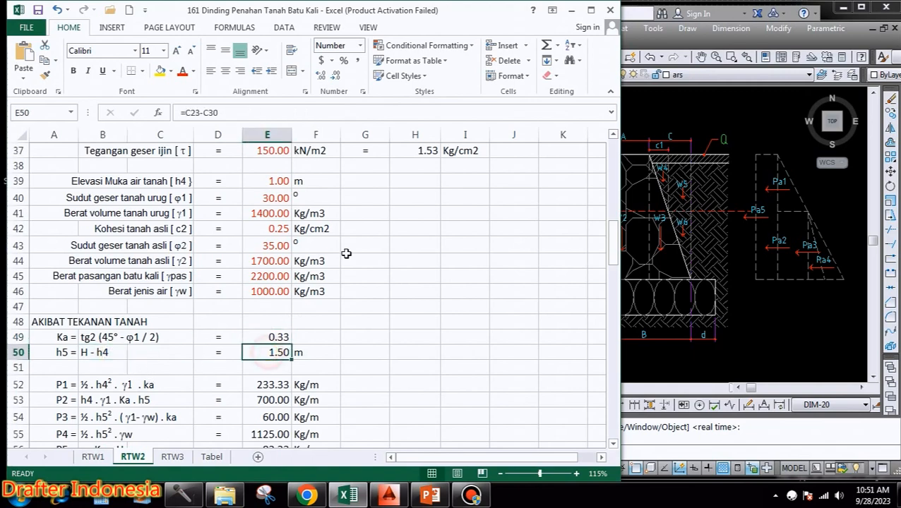
Examine the earth pressure formulas P1 and P2 in rows 52 and 53 against the pressure diagram in the AutoCAD drawing
{"action": "scroll", "coordinate": [344, 259], "scroll_direction": "down", "scroll_amount": 2}
{"action": "left_click", "coordinate": [101, 292]}
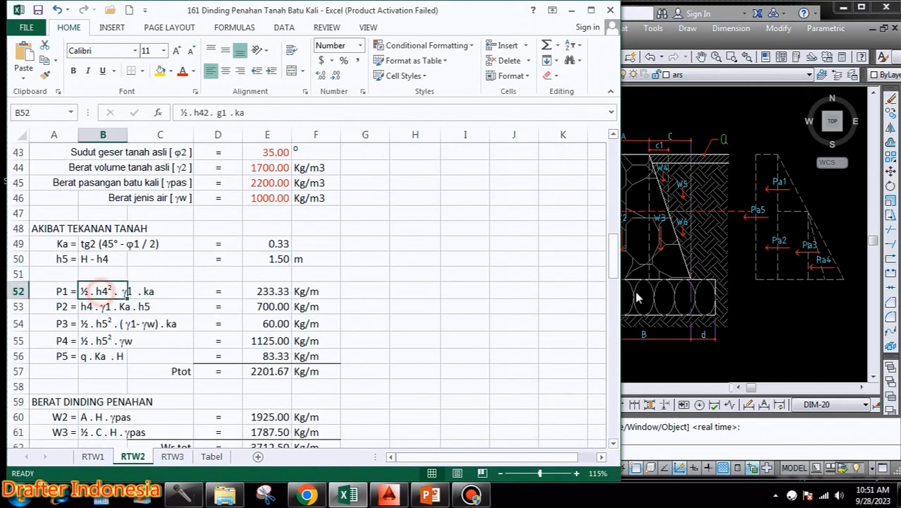
{"action": "left_click", "coordinate": [725, 317]}
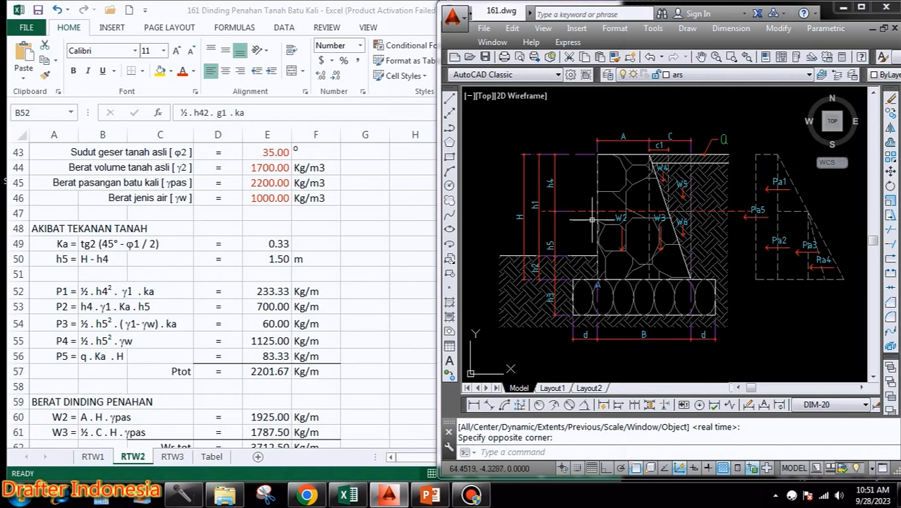
{"action": "left_click", "coordinate": [282, 298]}
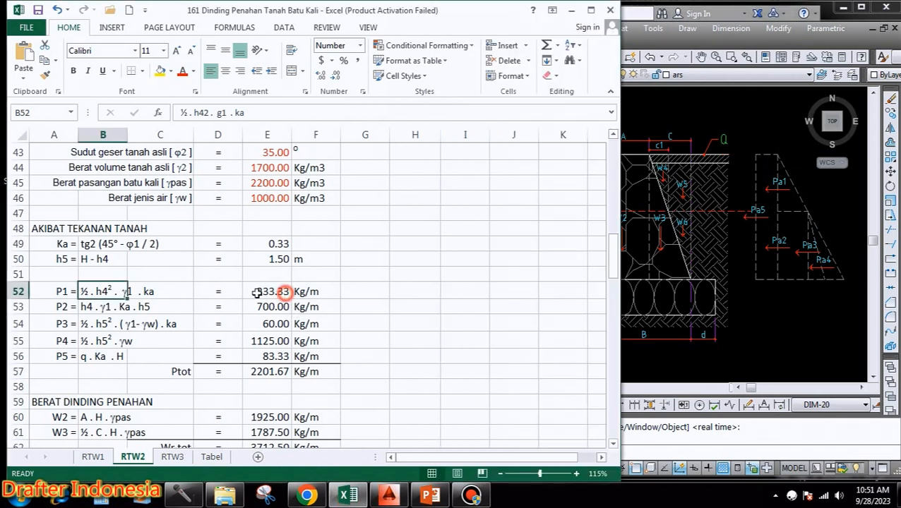
{"action": "left_click", "coordinate": [99, 307]}
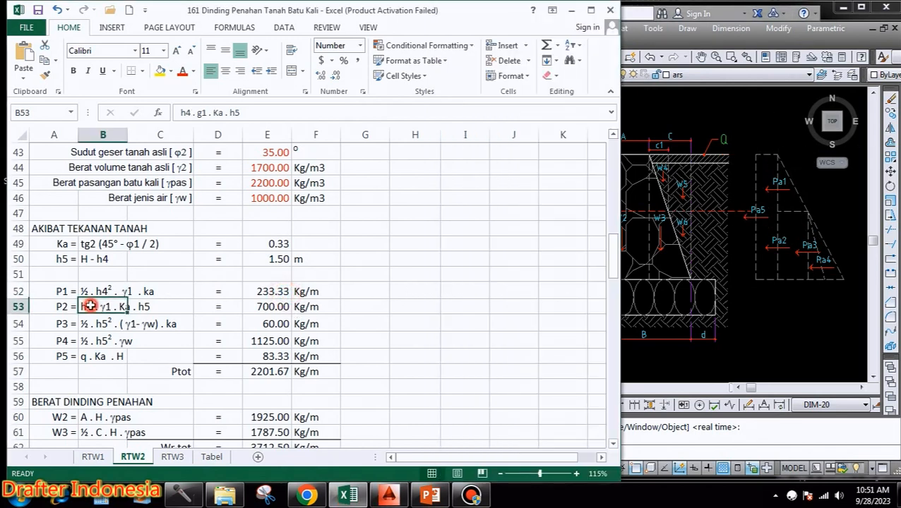
{"action": "left_click", "coordinate": [272, 303]}
Examine the formulas of pressures P3, P4 and P5 in rows 54 to 56 and their total Ptot in E57
{"action": "left_click", "coordinate": [96, 324]}
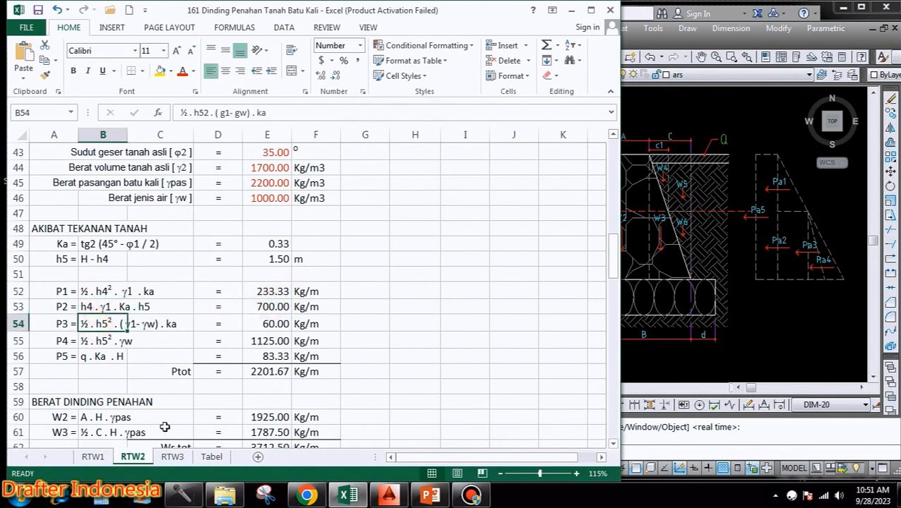
{"action": "left_click", "coordinate": [269, 323]}
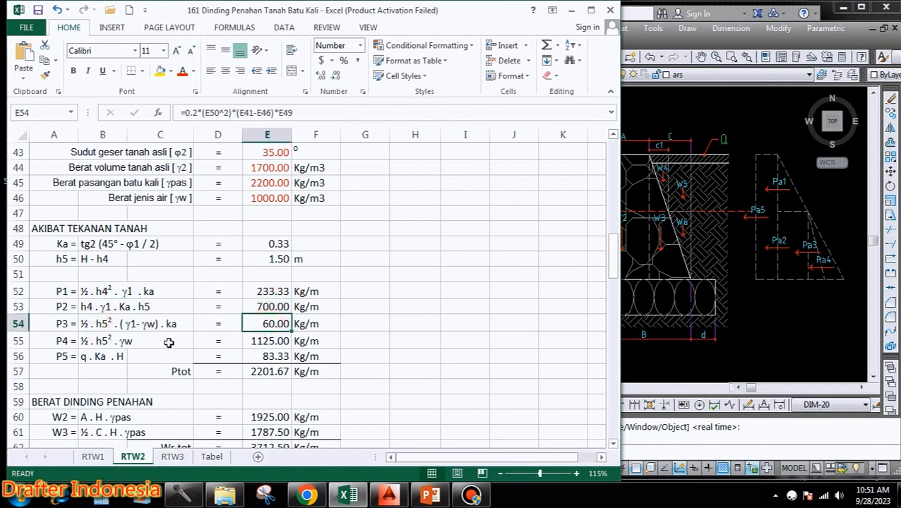
{"action": "left_click", "coordinate": [93, 342]}
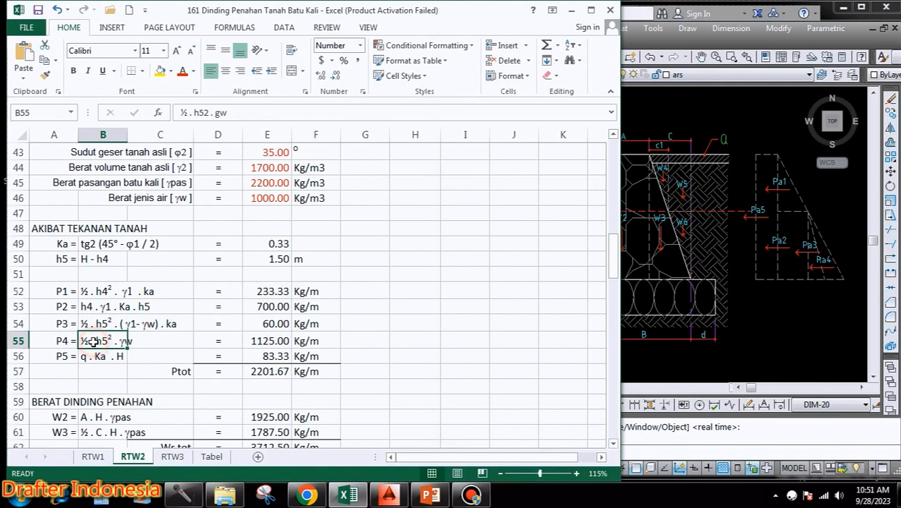
{"action": "left_click", "coordinate": [265, 340]}
{"action": "left_click", "coordinate": [106, 358]}
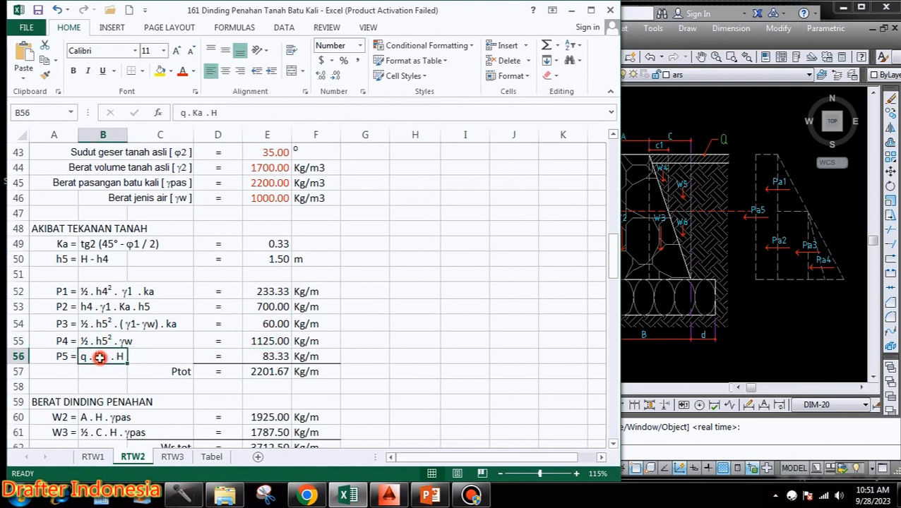
{"action": "left_click", "coordinate": [271, 358]}
{"action": "left_click", "coordinate": [273, 372]}
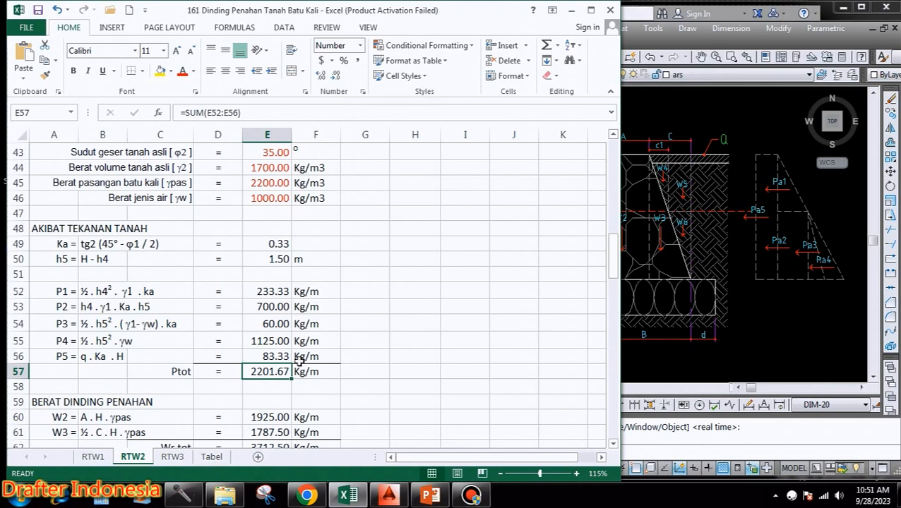
Examine the retaining wall weight formulas W2, W3 and Wr tot in rows 60 to 62 against the wall section in AutoCAD
{"action": "scroll", "coordinate": [353, 290], "scroll_direction": "down", "scroll_amount": 2}
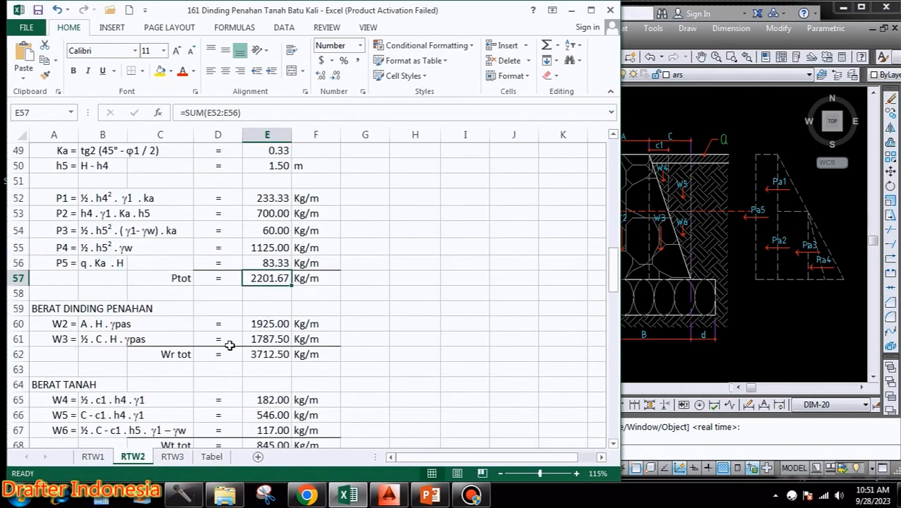
{"action": "left_click", "coordinate": [86, 323]}
{"action": "left_click", "coordinate": [773, 296]}
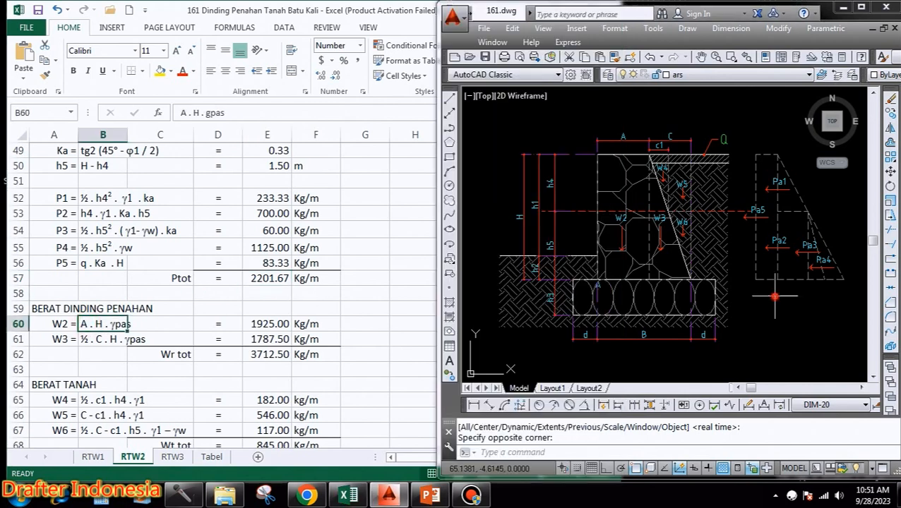
{"action": "left_click", "coordinate": [262, 329]}
{"action": "left_click", "coordinate": [275, 324]}
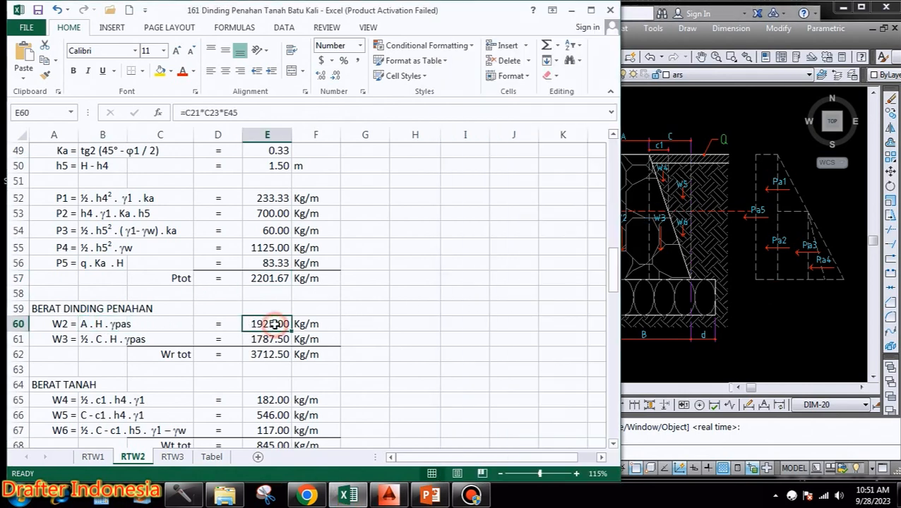
{"action": "left_click", "coordinate": [105, 339]}
{"action": "left_click", "coordinate": [721, 250]}
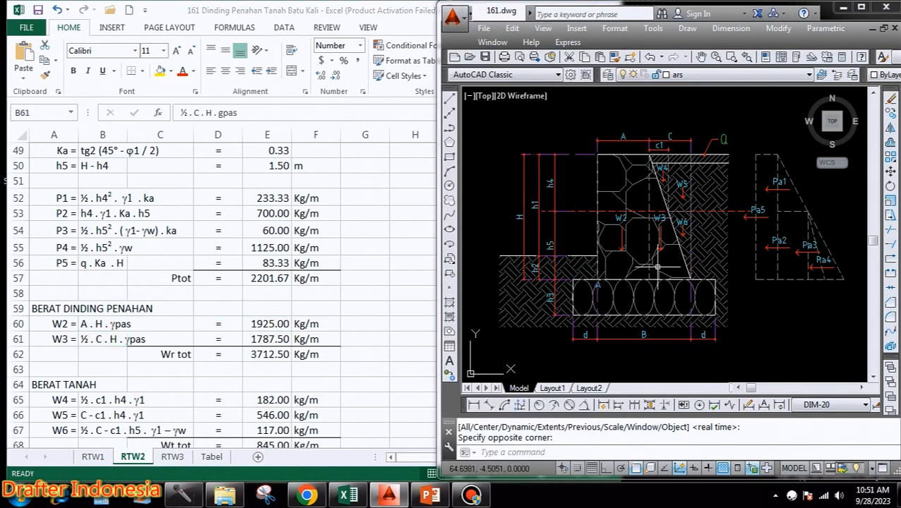
{"action": "left_click", "coordinate": [113, 339]}
{"action": "left_click", "coordinate": [273, 339]}
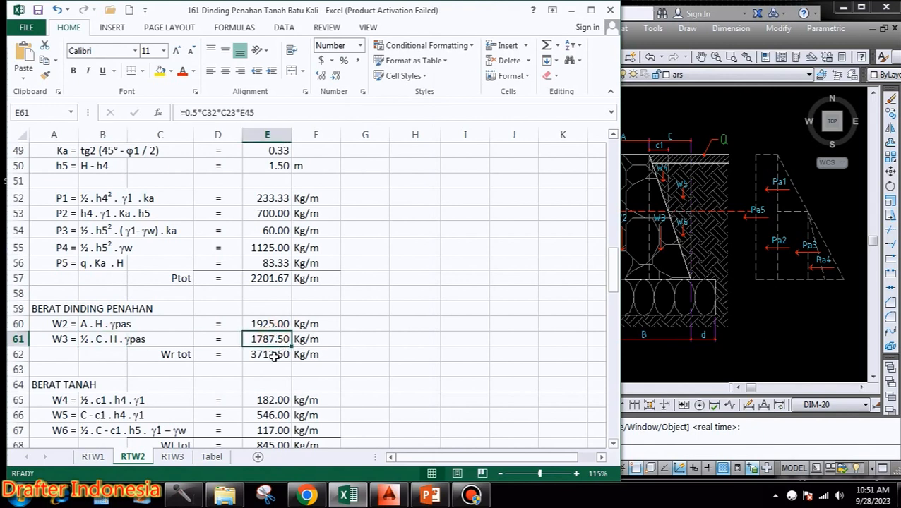
{"action": "left_click", "coordinate": [274, 355]}
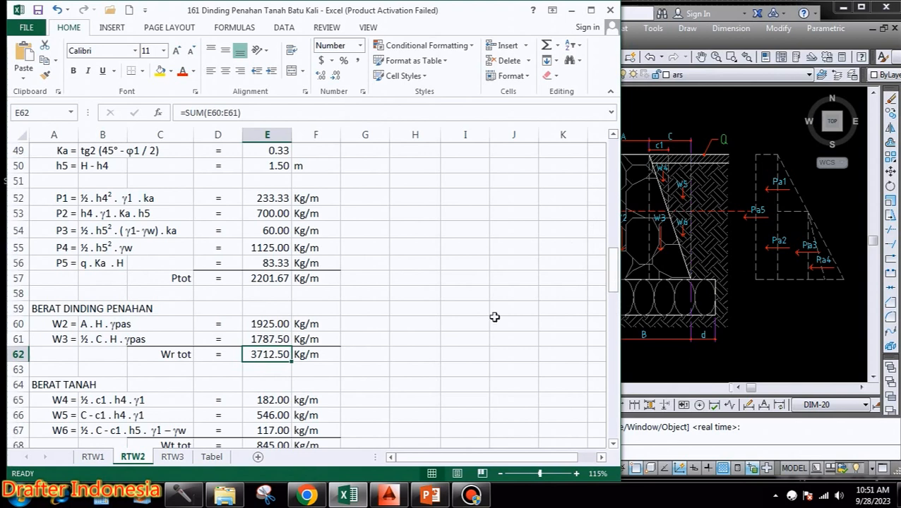
Examine the soil weight formula W4 in E65 against the soil areas behind the wall in the AutoCAD section
{"action": "left_click", "coordinate": [392, 395]}
{"action": "scroll", "coordinate": [194, 351], "scroll_direction": "down", "scroll_amount": 1}
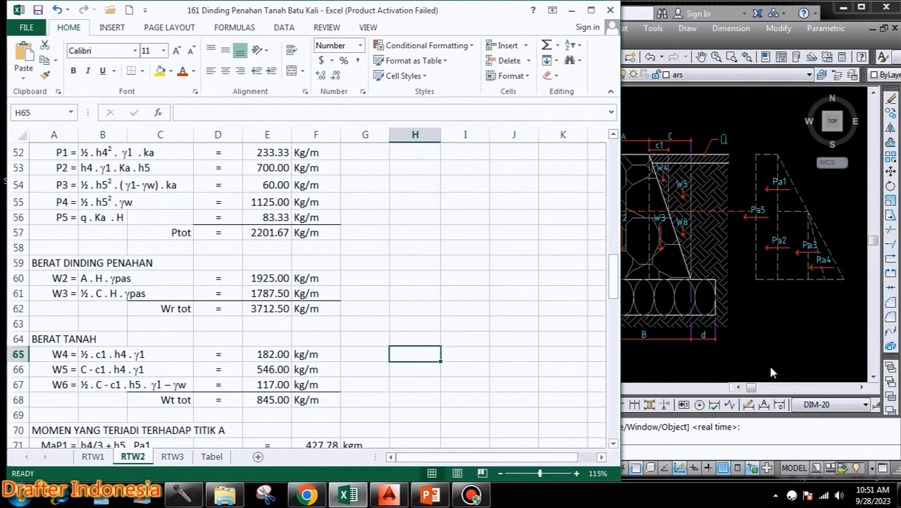
{"action": "left_click", "coordinate": [696, 375]}
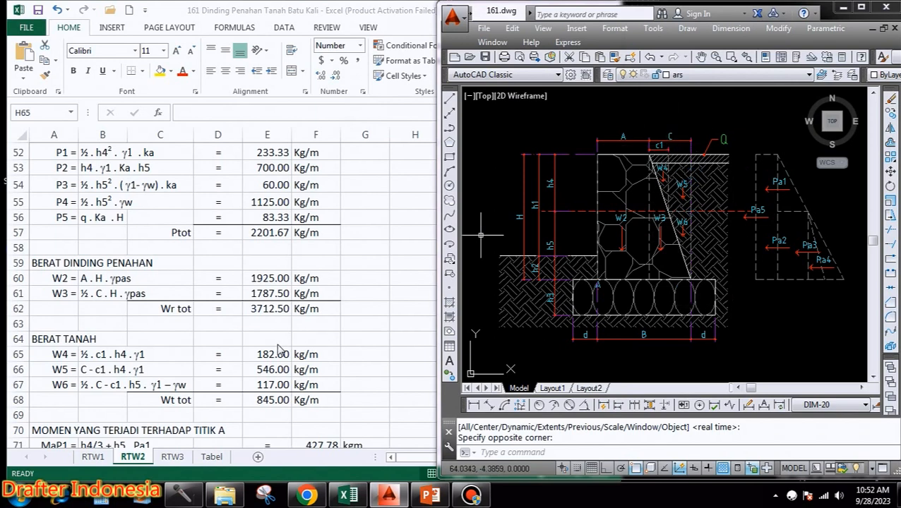
{"action": "left_click", "coordinate": [70, 363]}
{"action": "left_click", "coordinate": [88, 353]}
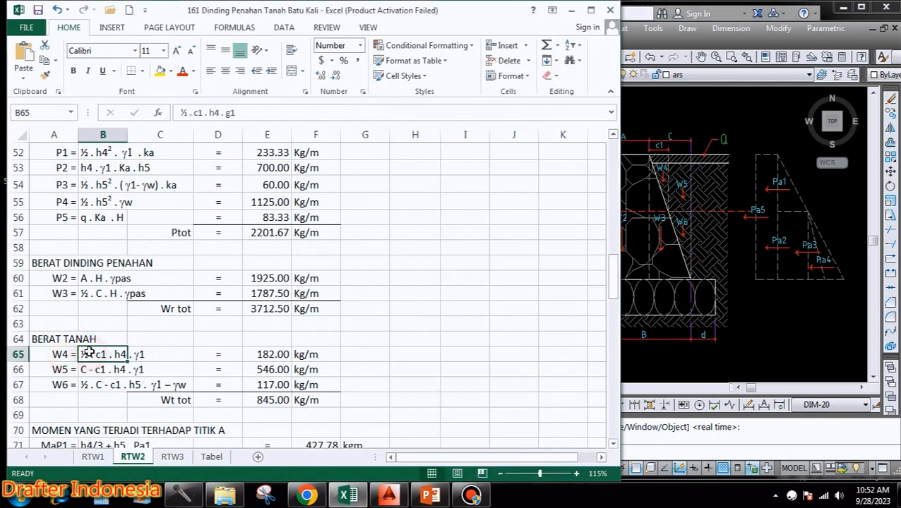
{"action": "left_click", "coordinate": [268, 355]}
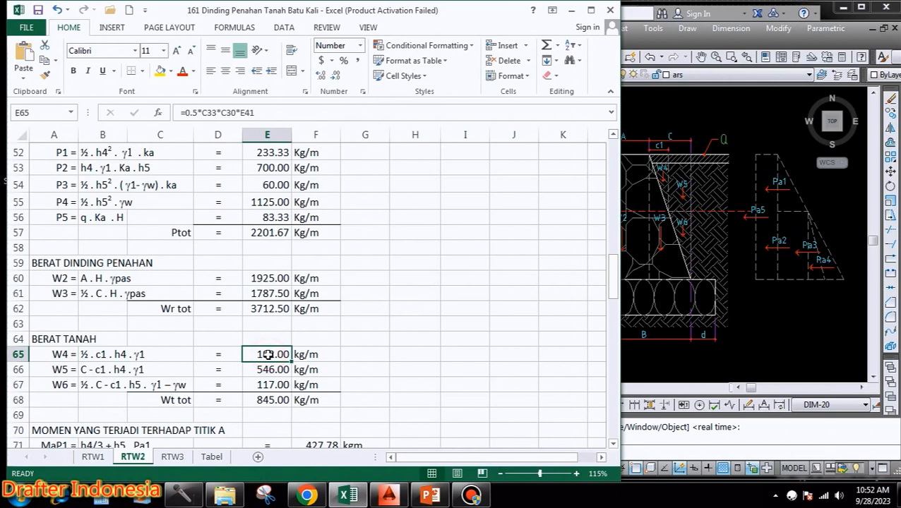
Examine the soil weight formulas W5 and W6 in E66 and E67 and their total Wt tot in E68
{"action": "left_click", "coordinate": [95, 369]}
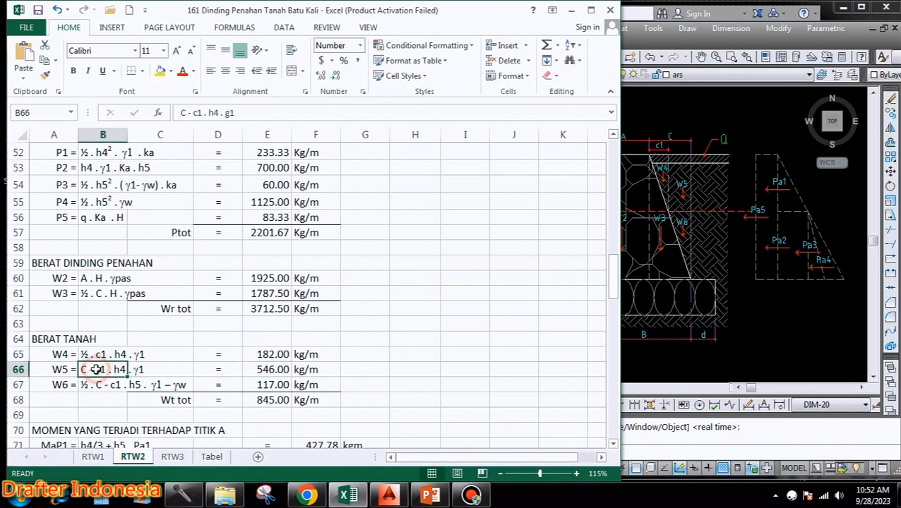
{"action": "left_click", "coordinate": [273, 367]}
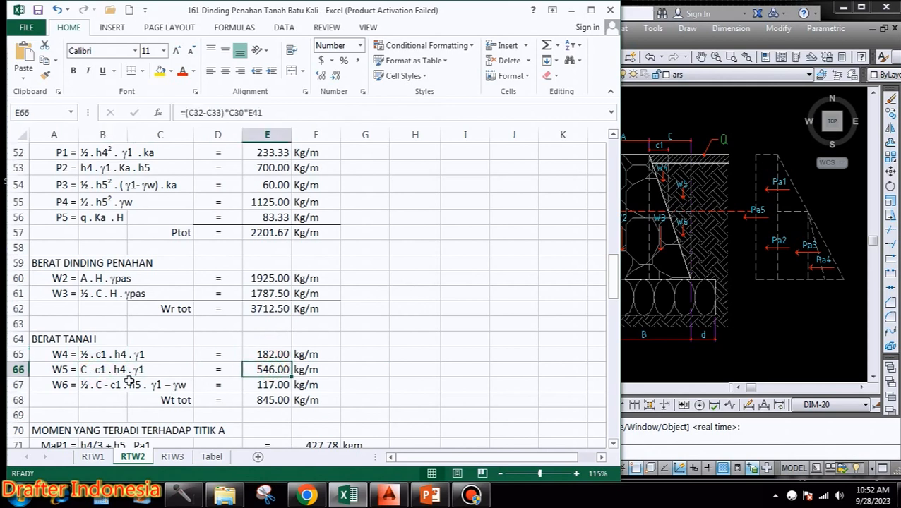
{"action": "left_click", "coordinate": [101, 385]}
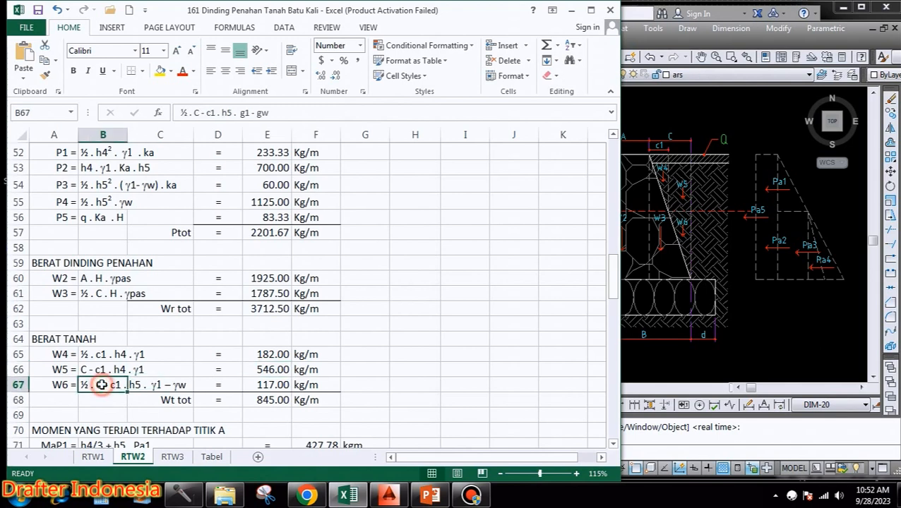
{"action": "left_click", "coordinate": [270, 385]}
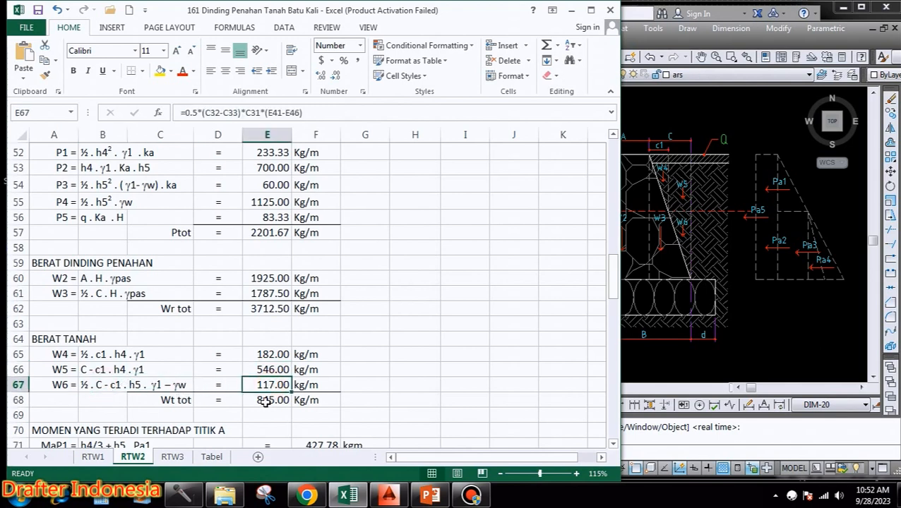
{"action": "left_click", "coordinate": [263, 400]}
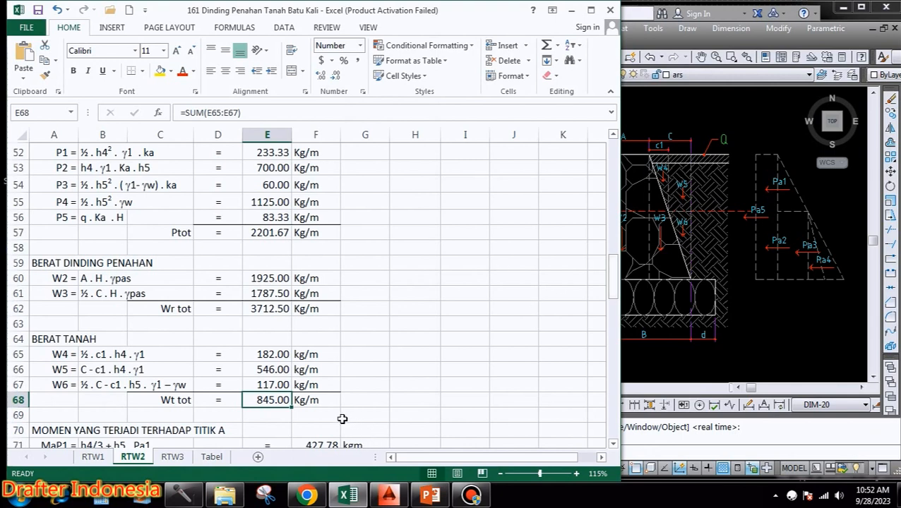
Compare the section on moments about point A, starting with MaP1 in row 71, with point A and the pressure diagram in AutoCAD
{"action": "scroll", "coordinate": [347, 348], "scroll_direction": "down", "scroll_amount": 1}
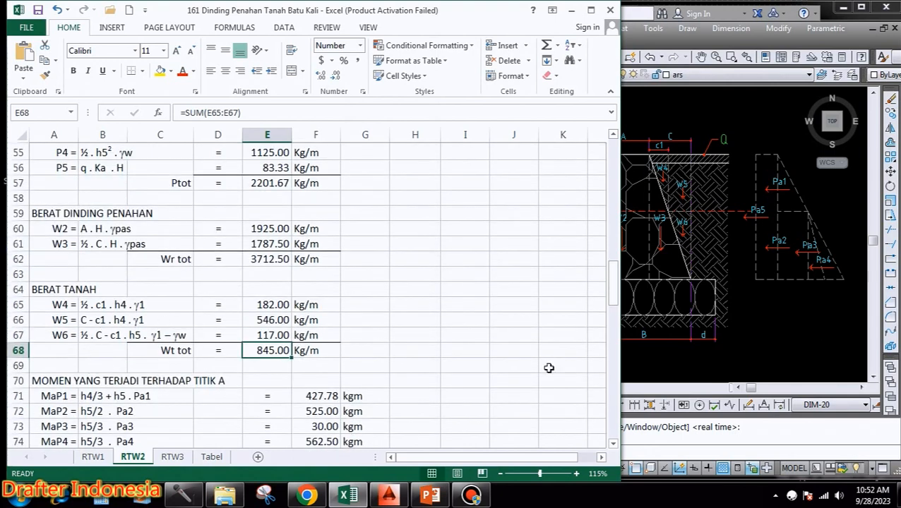
{"action": "left_click", "coordinate": [757, 325]}
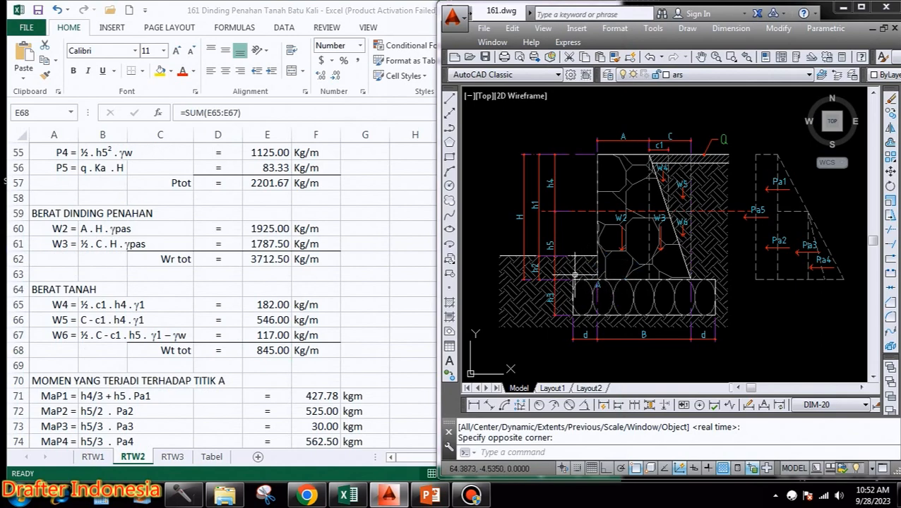
{"action": "left_click", "coordinate": [346, 380]}
{"action": "scroll", "coordinate": [138, 375], "scroll_direction": "down", "scroll_amount": 1}
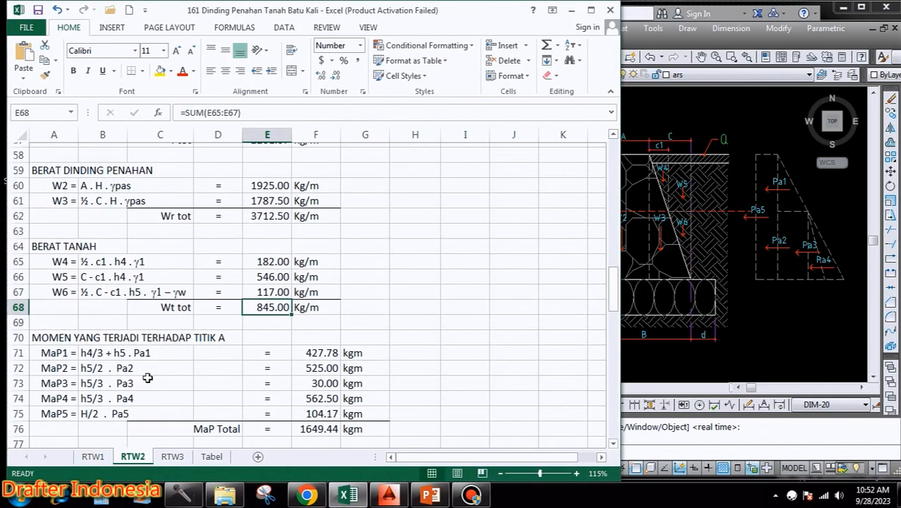
{"action": "left_click", "coordinate": [103, 348]}
{"action": "left_click", "coordinate": [689, 303]}
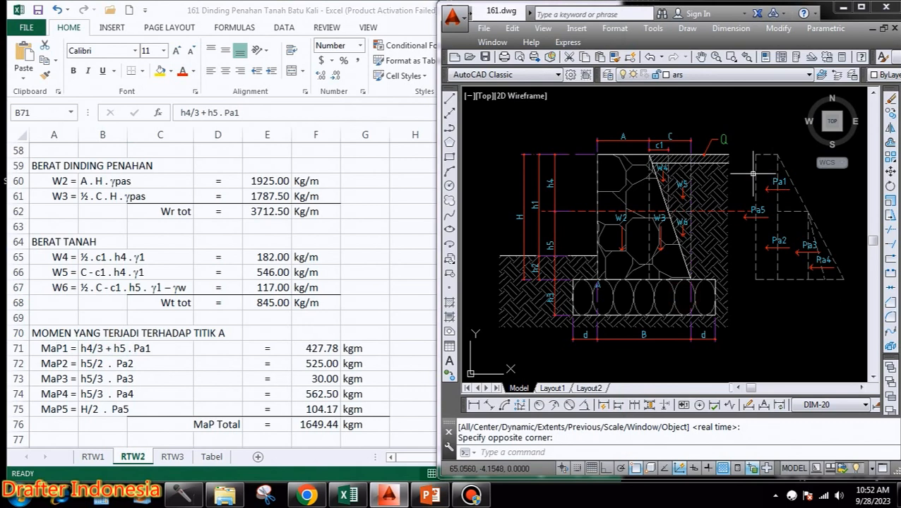
Examine the earth pressure moment formulas MaP1 and MaP2 in rows 71 and 72
{"action": "left_click", "coordinate": [59, 353]}
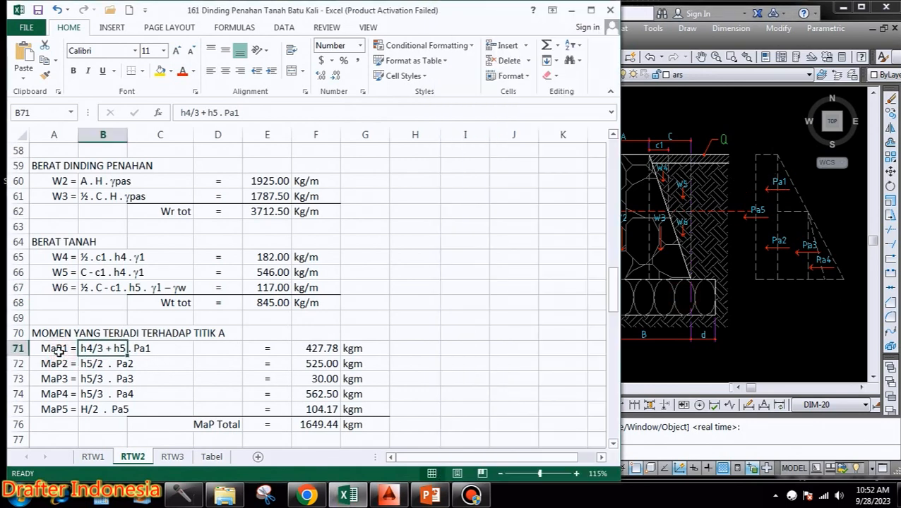
{"action": "left_click", "coordinate": [59, 351]}
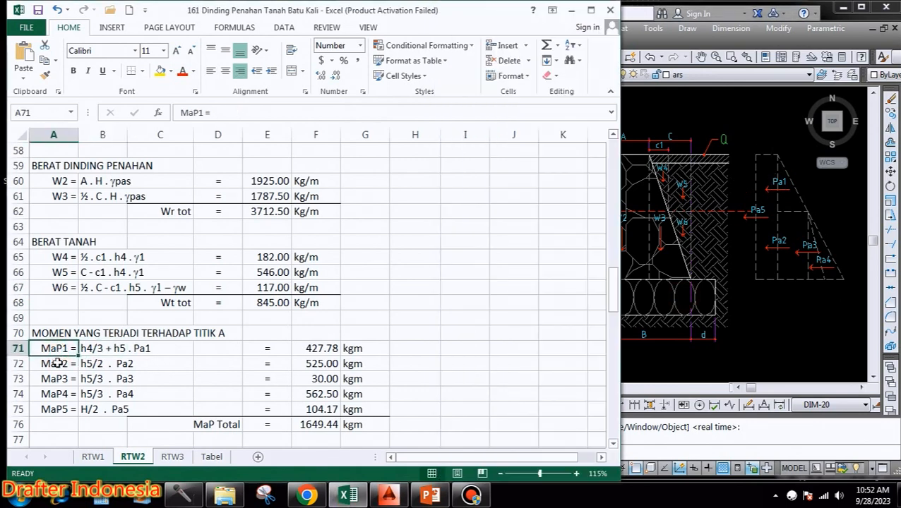
{"action": "left_click", "coordinate": [57, 363]}
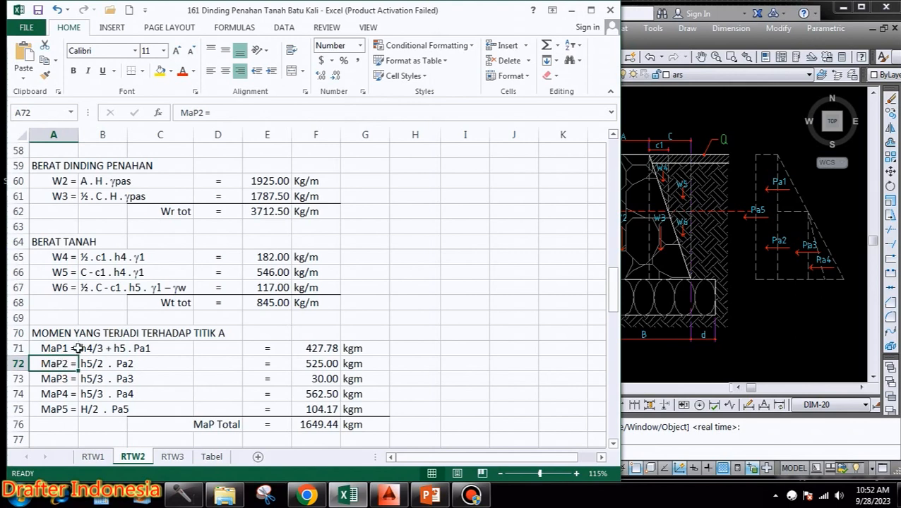
{"action": "left_click", "coordinate": [70, 348]}
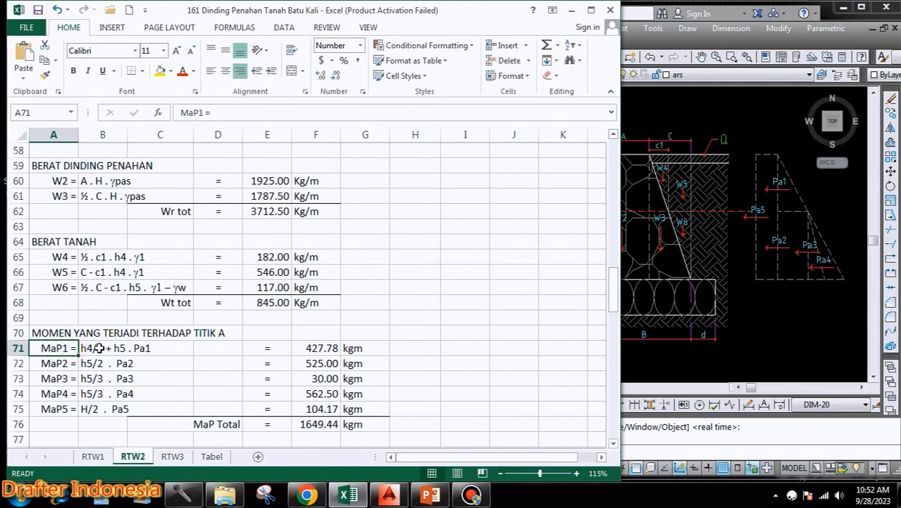
{"action": "left_click", "coordinate": [99, 348]}
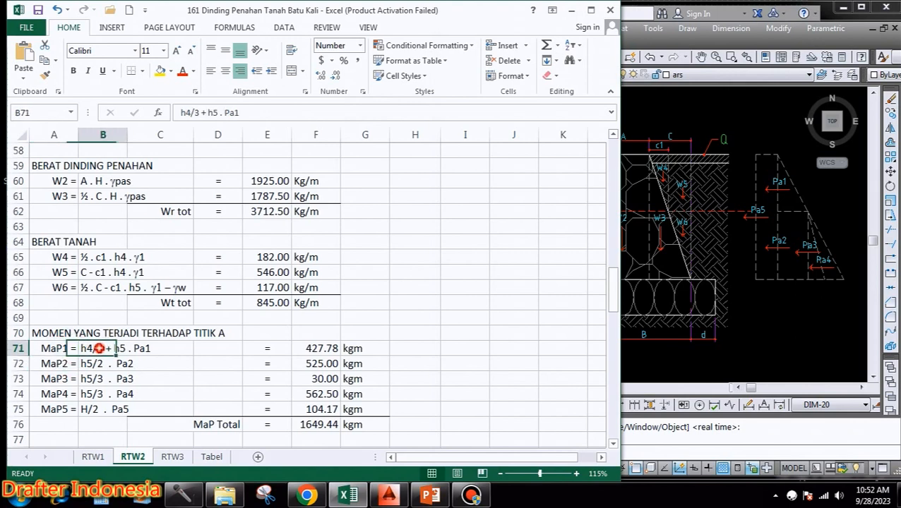
{"action": "left_click", "coordinate": [317, 349]}
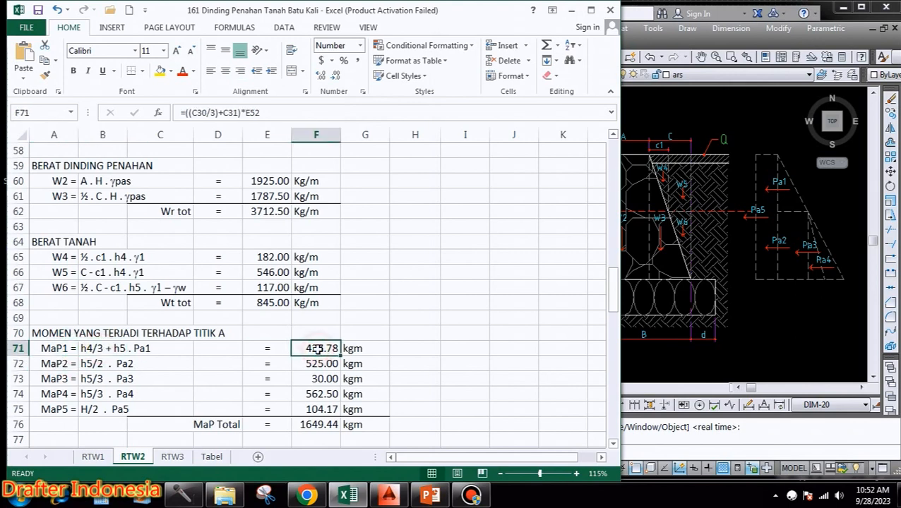
{"action": "left_click", "coordinate": [105, 363]}
{"action": "left_click", "coordinate": [319, 361]}
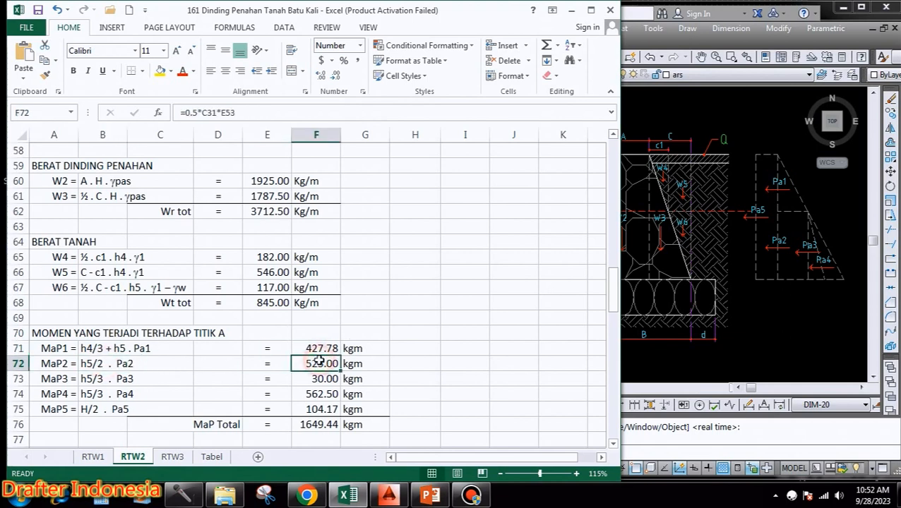
Examine the moment formulas MaP3, MaP4 and MaP5 in rows 73 to 75 and the MaP Total in F76
{"action": "left_click", "coordinate": [104, 379]}
{"action": "left_click", "coordinate": [314, 379]}
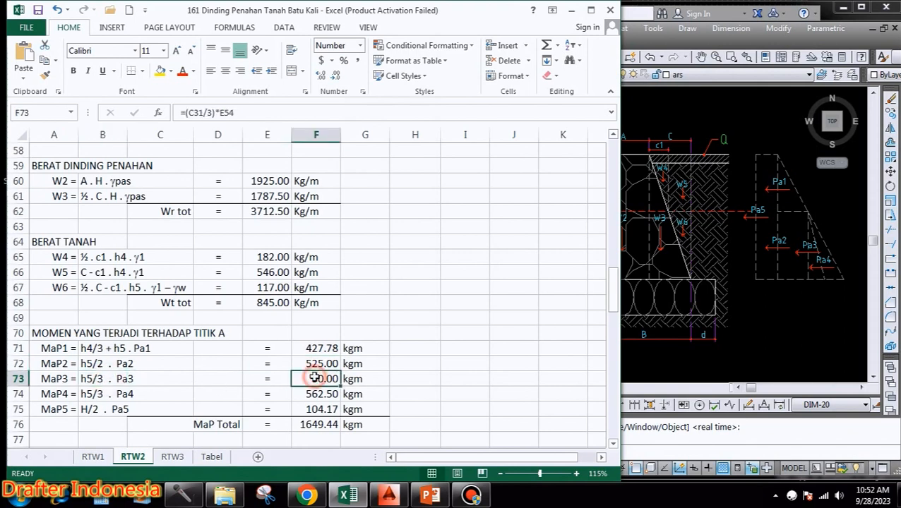
{"action": "left_click", "coordinate": [102, 394]}
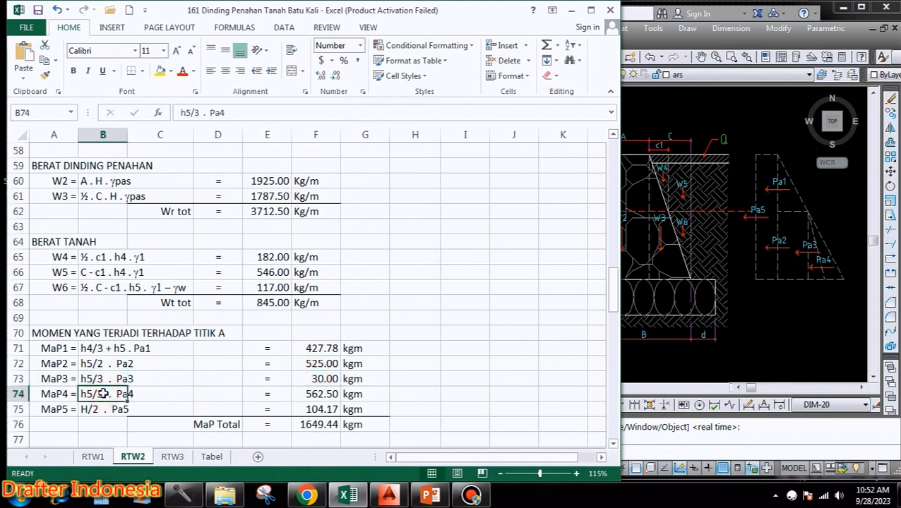
{"action": "left_click", "coordinate": [318, 391]}
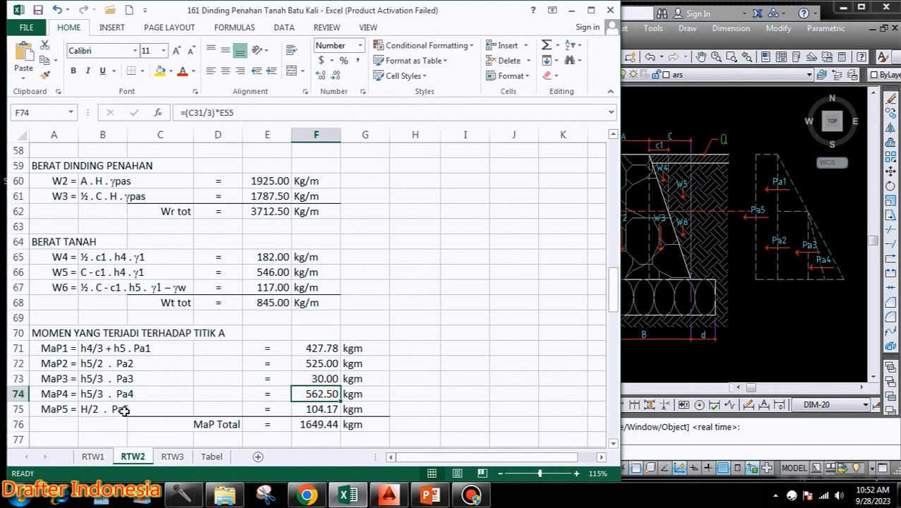
{"action": "left_click", "coordinate": [99, 410]}
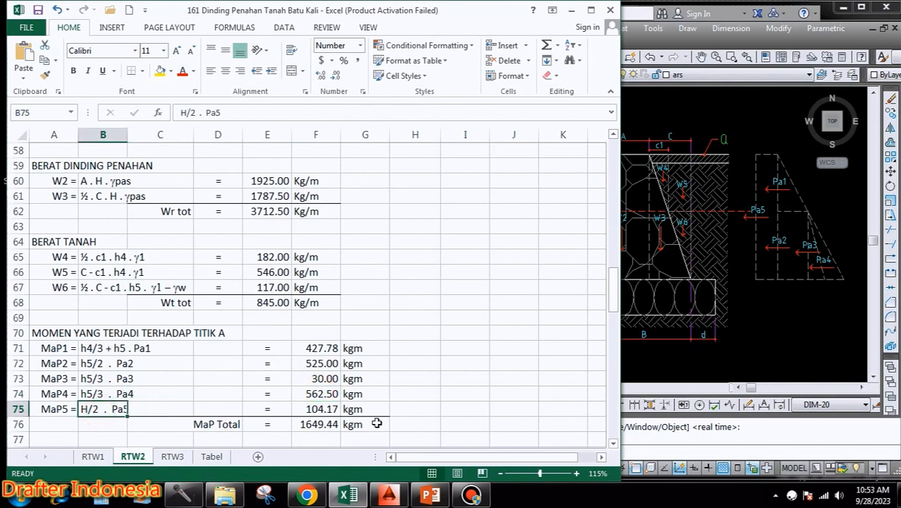
{"action": "left_click", "coordinate": [315, 408]}
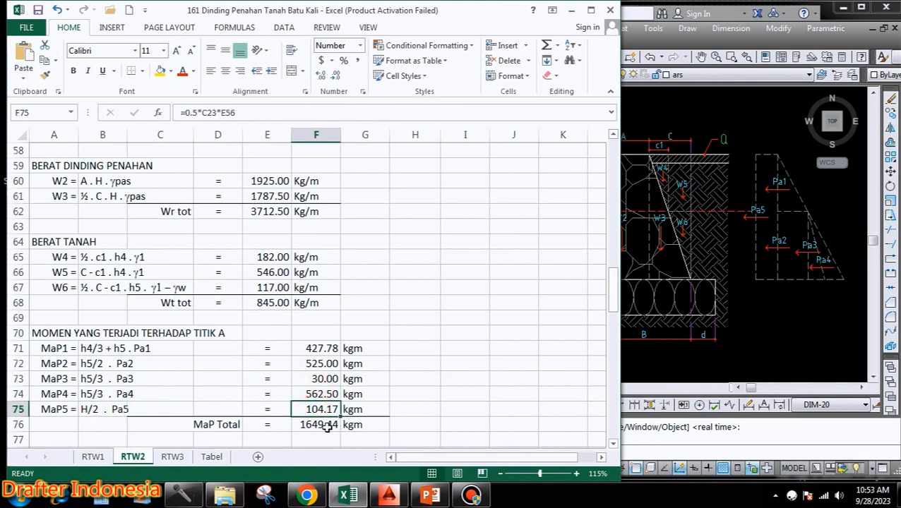
{"action": "left_click", "coordinate": [326, 427]}
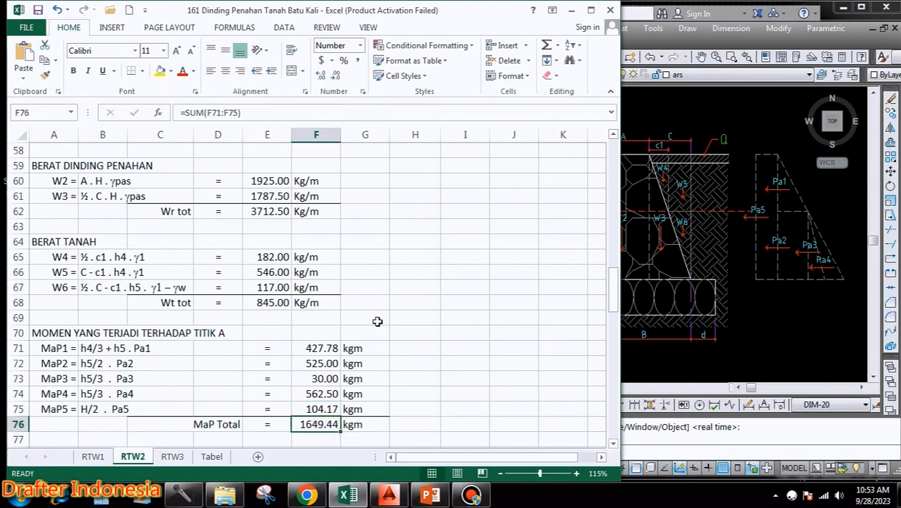
Examine the wall weight moment formulas MaW2 and MaW3 in rows 78 and 79 against the wall section in AutoCAD
{"action": "scroll", "coordinate": [376, 319], "scroll_direction": "down", "scroll_amount": 4}
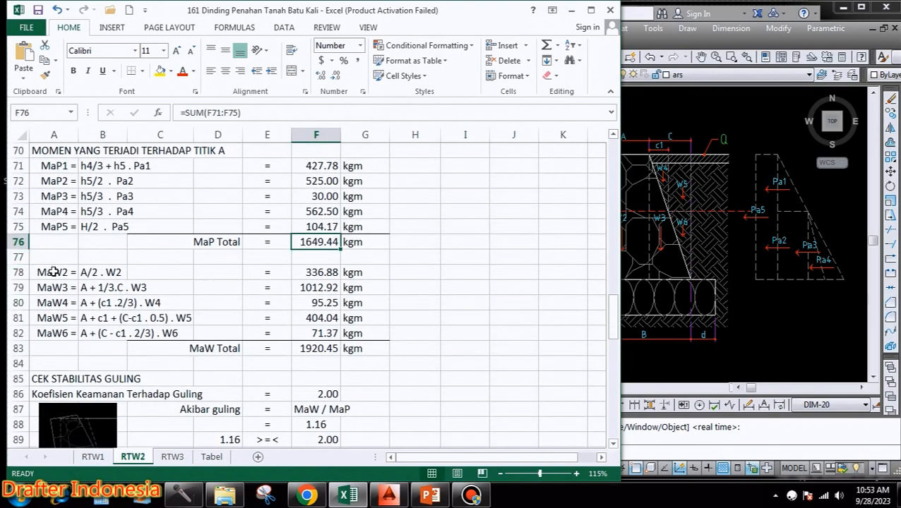
{"action": "left_click", "coordinate": [685, 346]}
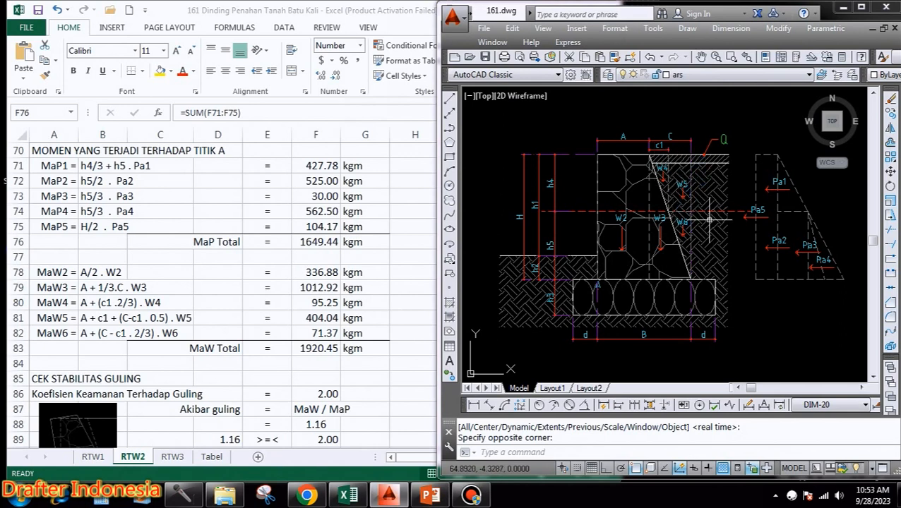
{"action": "left_click", "coordinate": [195, 314]}
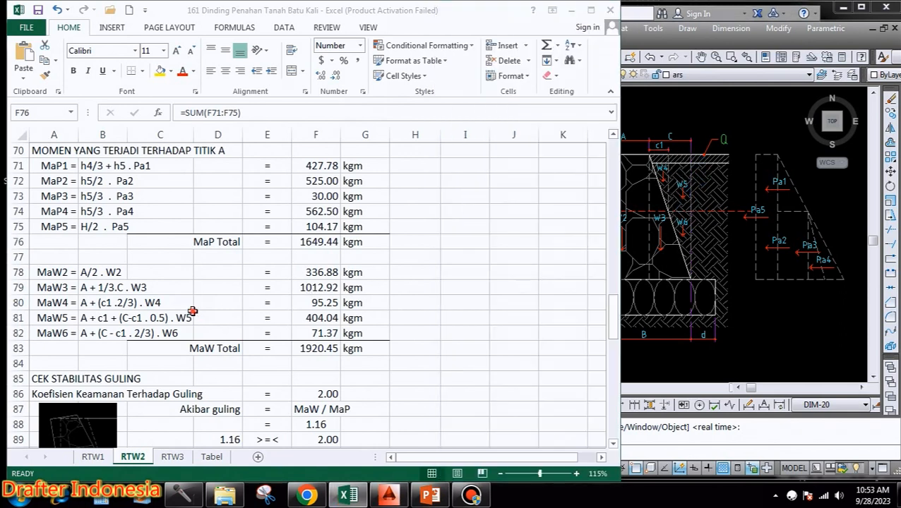
{"action": "left_click", "coordinate": [97, 272]}
{"action": "left_click", "coordinate": [320, 272]}
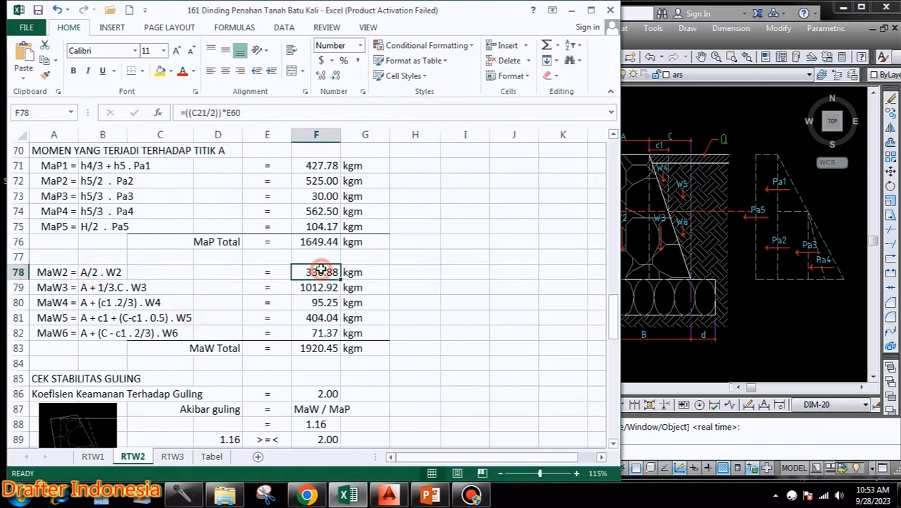
{"action": "left_click", "coordinate": [92, 287]}
{"action": "left_click", "coordinate": [324, 287]}
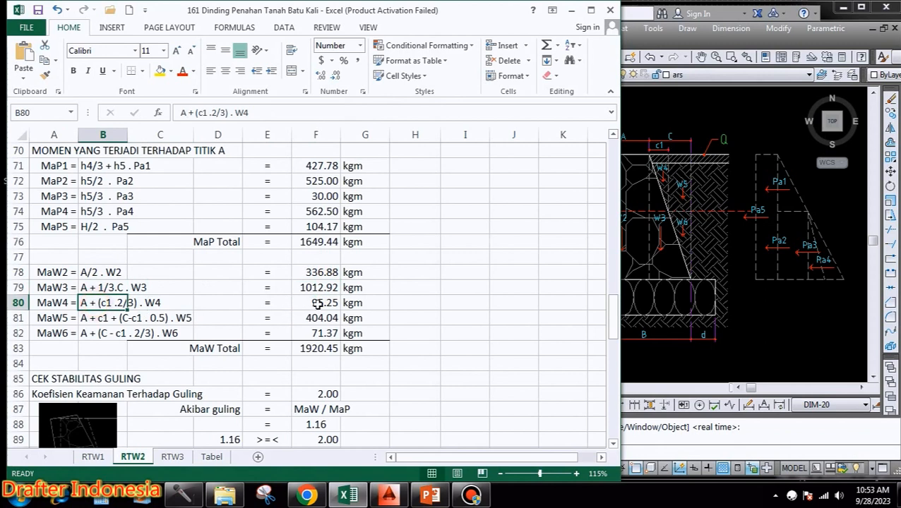
Examine the weight moment formulas MaW4, MaW5 and MaW6 in rows 80 to 82 and the MaW Total sum in F83
{"action": "left_click", "coordinate": [330, 302]}
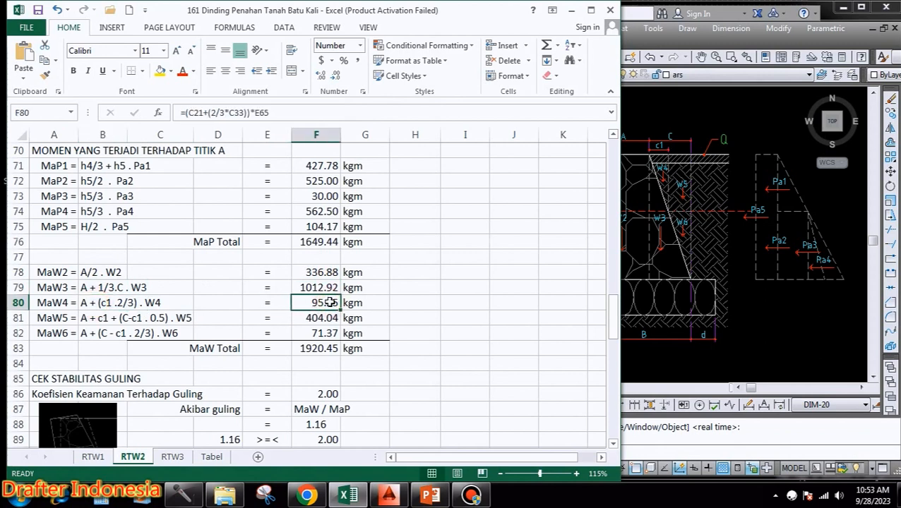
{"action": "left_click", "coordinate": [99, 321]}
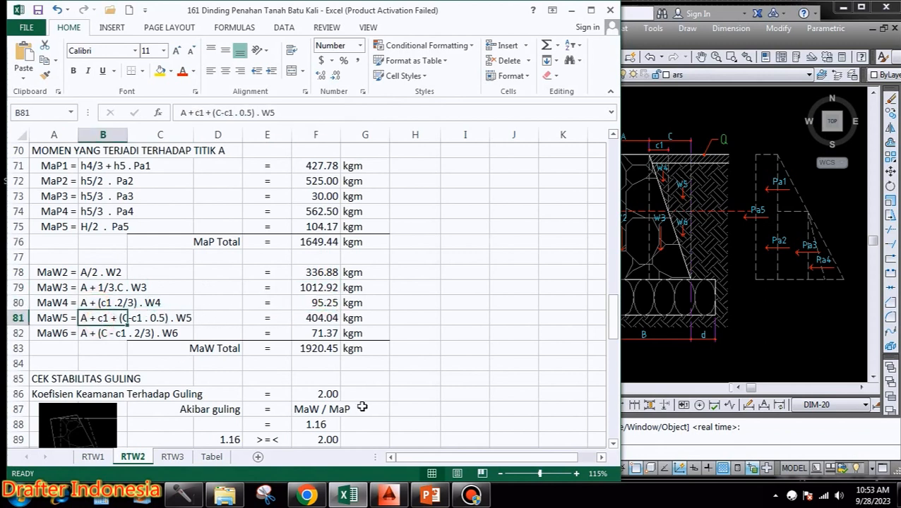
{"action": "left_click", "coordinate": [318, 320]}
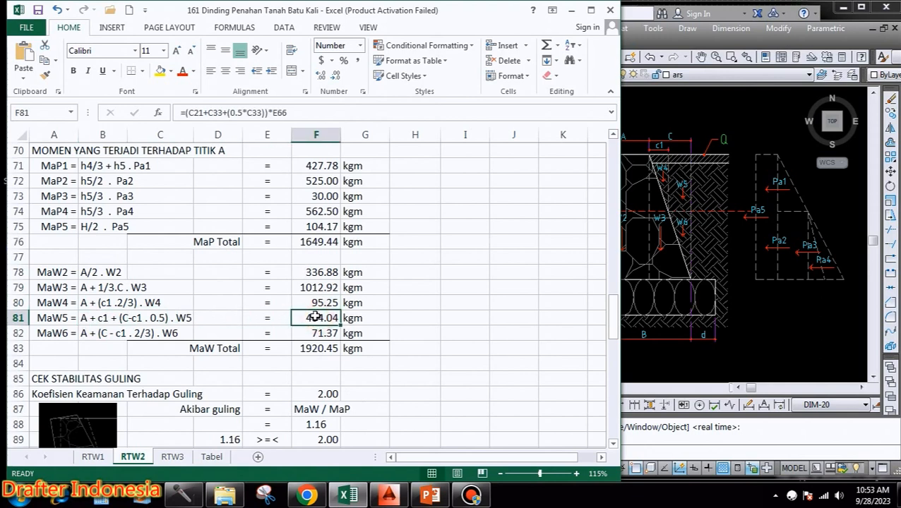
{"action": "left_click", "coordinate": [96, 333]}
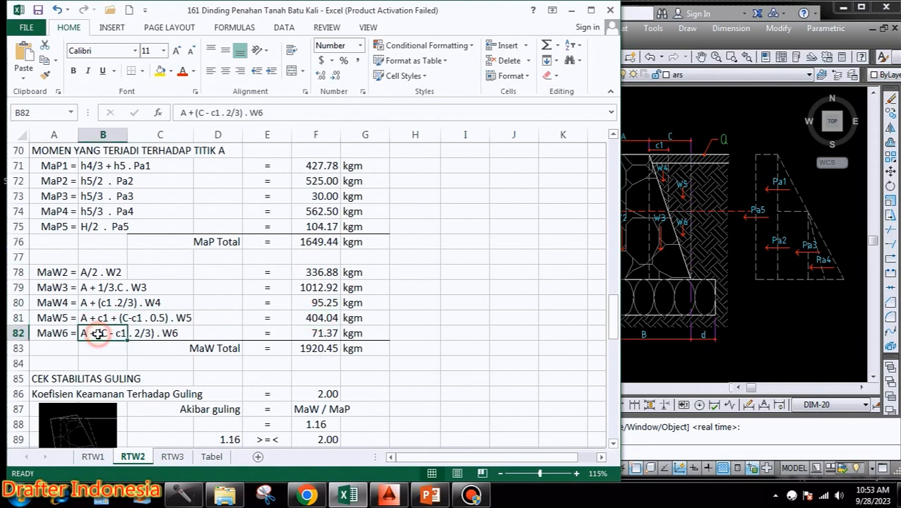
{"action": "left_click", "coordinate": [322, 332]}
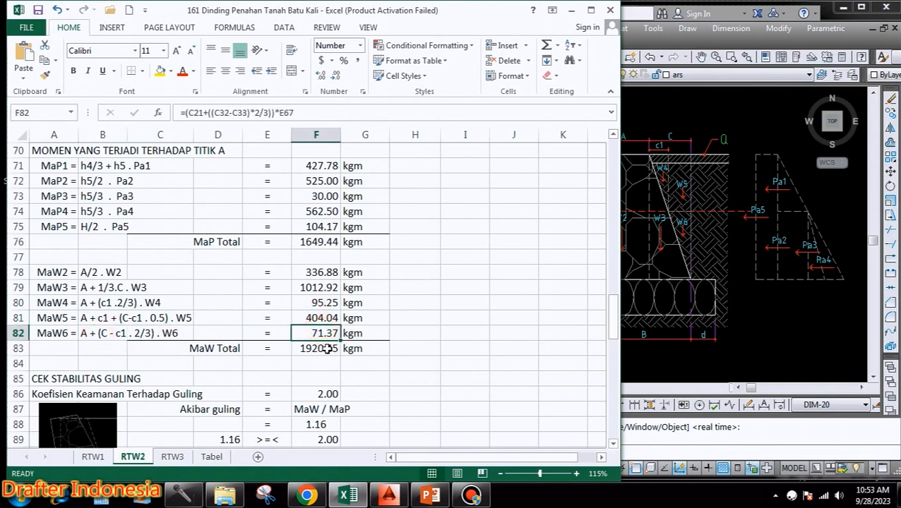
{"action": "left_click", "coordinate": [326, 348]}
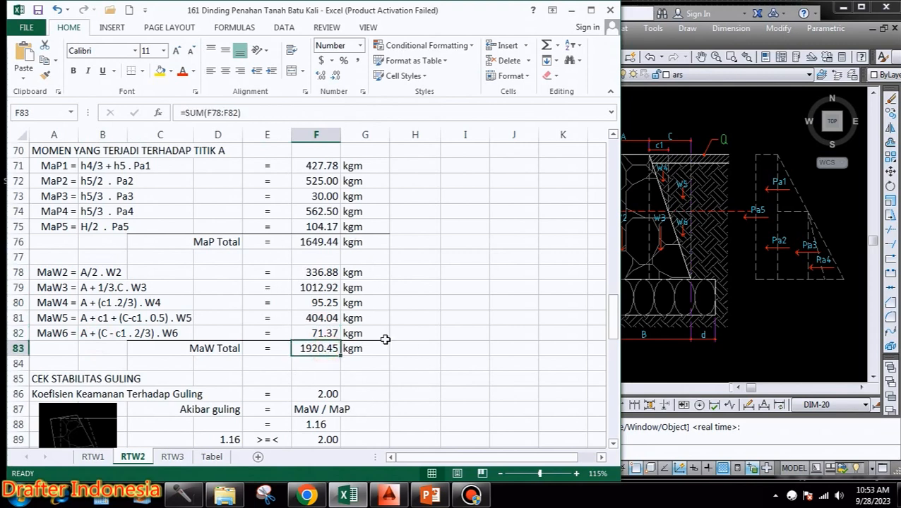
{"action": "double_click", "coordinate": [321, 349]}
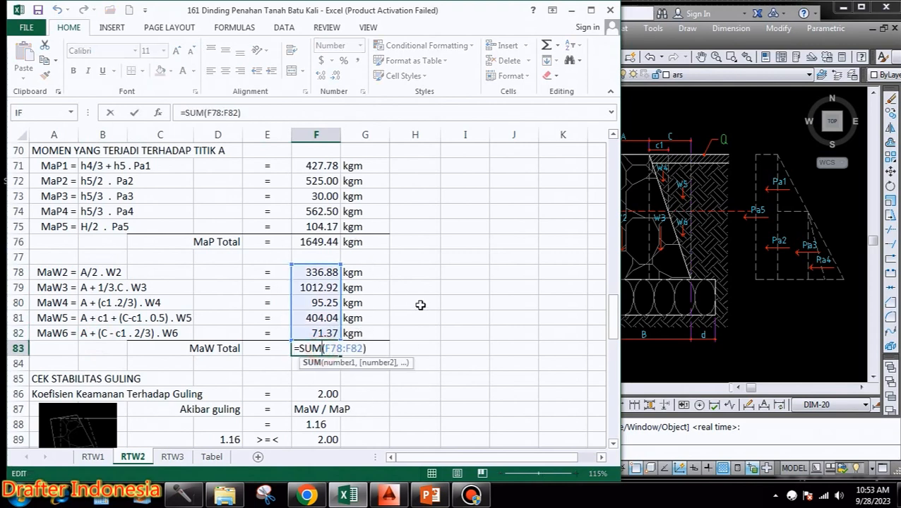
{"action": "key", "text": "Escape"}
Make the overturning safety coefficient in F86 of the CEK STABILITAS GULING section red
{"action": "scroll", "coordinate": [431, 325], "scroll_direction": "down", "scroll_amount": 1}
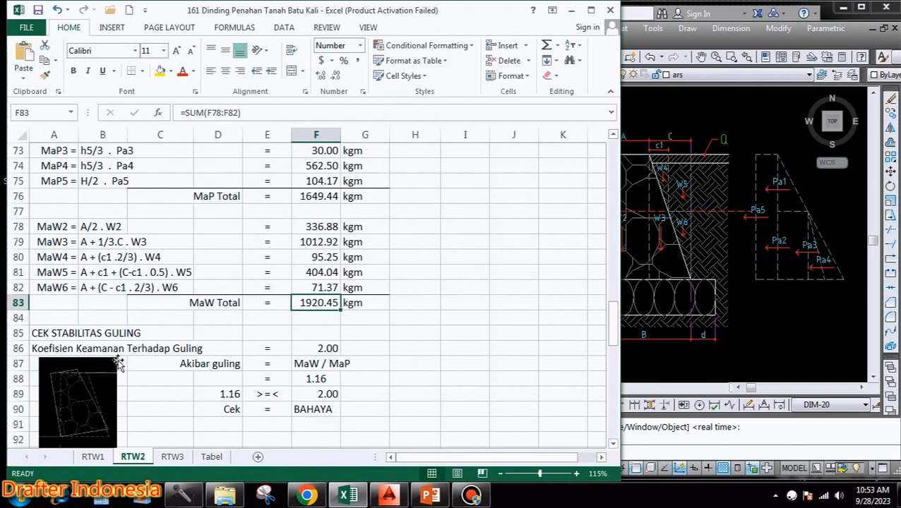
{"action": "scroll", "coordinate": [235, 306], "scroll_direction": "down", "scroll_amount": 1}
{"action": "scroll", "coordinate": [235, 305], "scroll_direction": "down", "scroll_amount": 1}
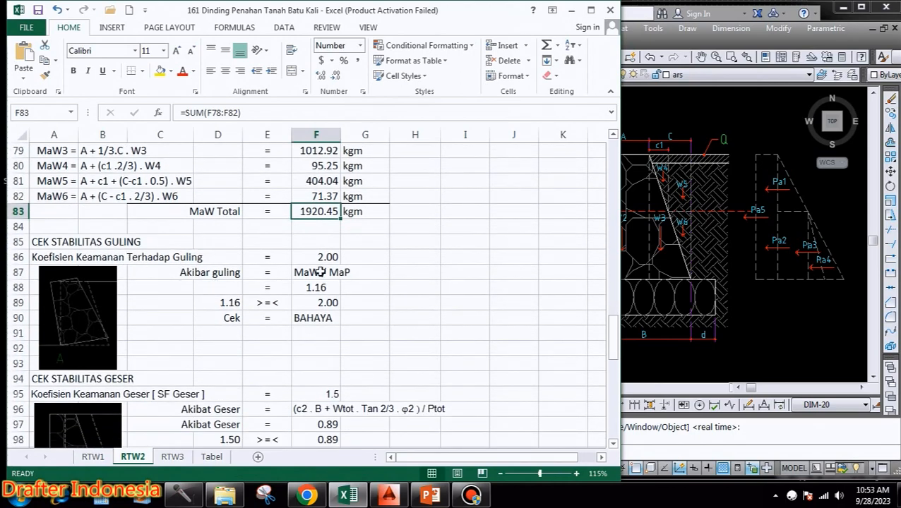
{"action": "left_click_drag", "start_coordinate": [323, 255], "coordinate": [318, 242]}
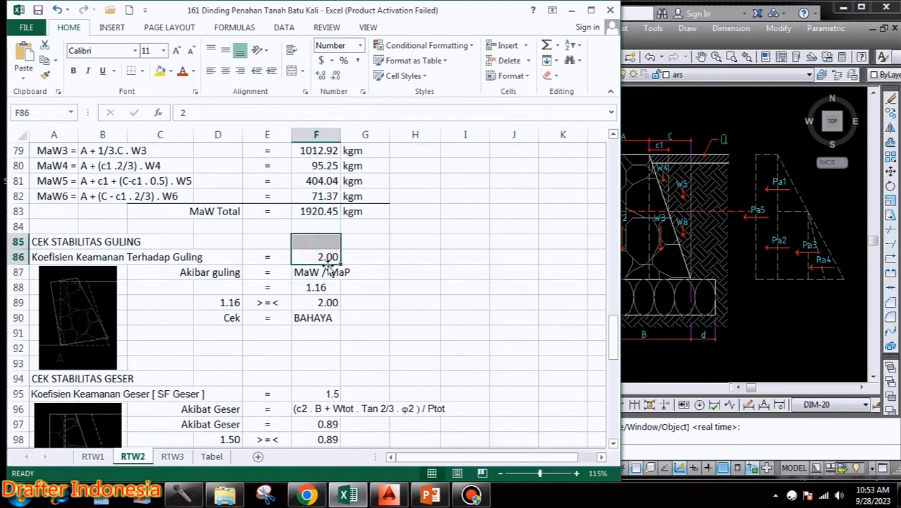
{"action": "left_click", "coordinate": [328, 260]}
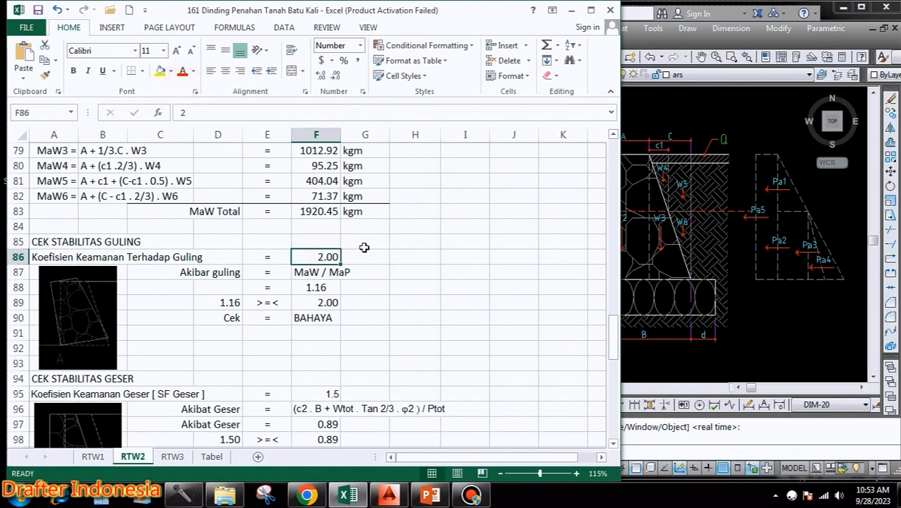
{"action": "left_click", "coordinate": [182, 71]}
Examine the overturning check formulas in F88, D89 and F89 and the AMAN/BAHAYA condition in F90
{"action": "key", "text": "Down"}
{"action": "key", "text": "Down"}
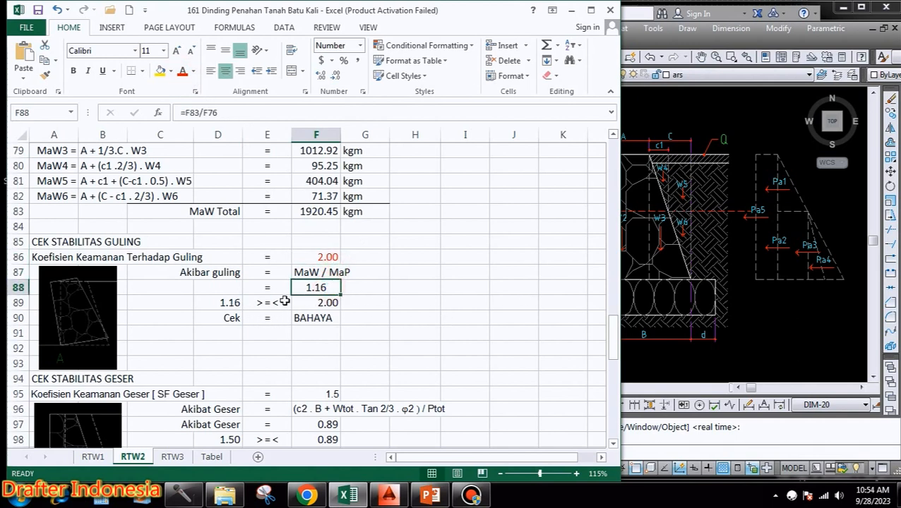
{"action": "left_click", "coordinate": [226, 302]}
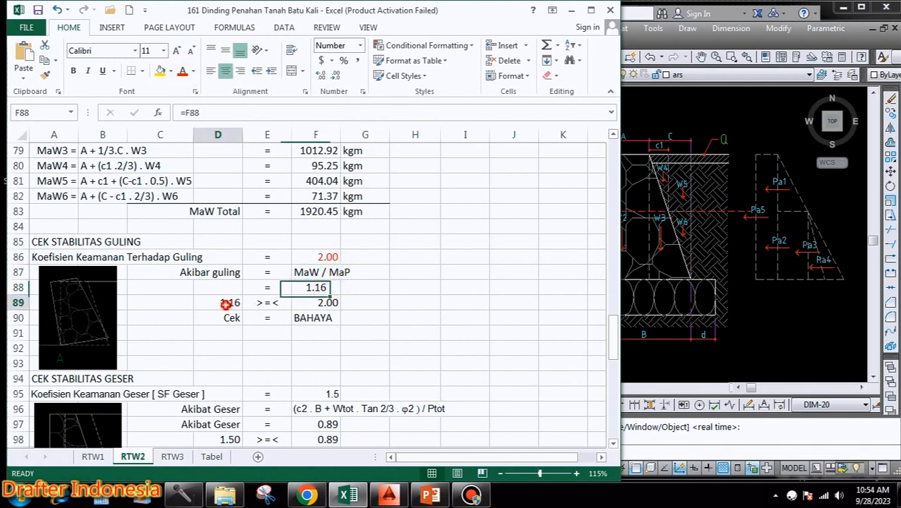
{"action": "left_click", "coordinate": [323, 302]}
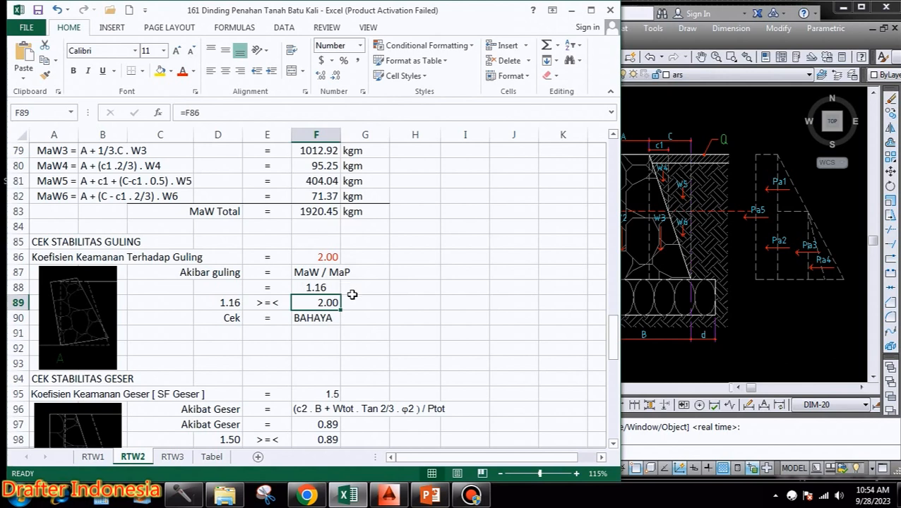
{"action": "left_click", "coordinate": [324, 317]}
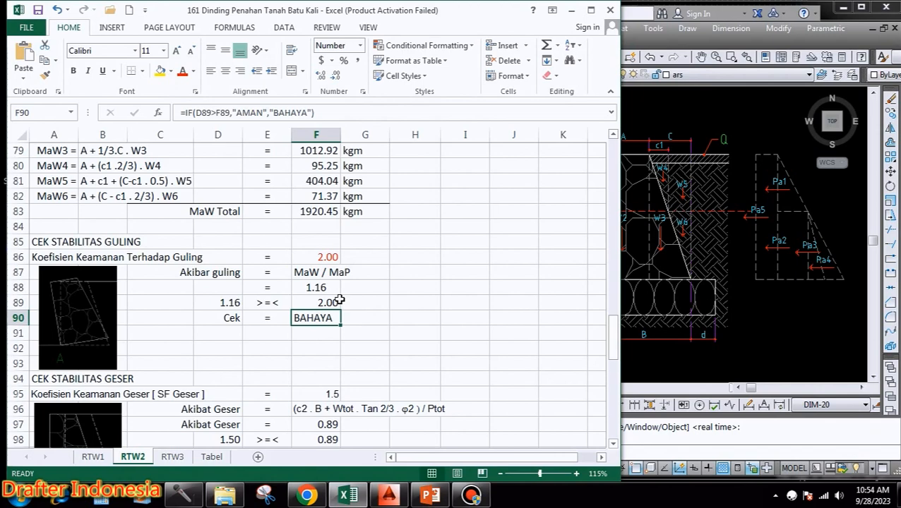
Make the sliding safety coefficient SF Geser in F95 red
{"action": "scroll", "coordinate": [348, 285], "scroll_direction": "down", "scroll_amount": 2}
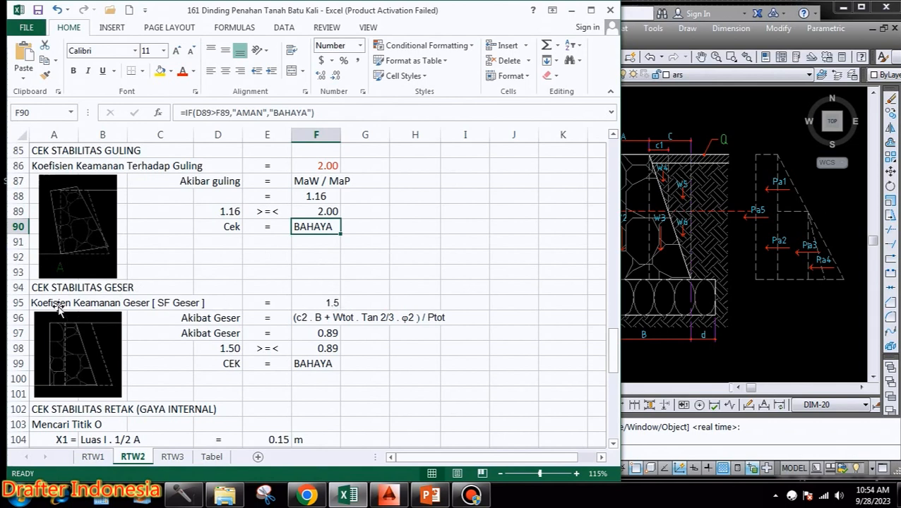
{"action": "left_click", "coordinate": [330, 301]}
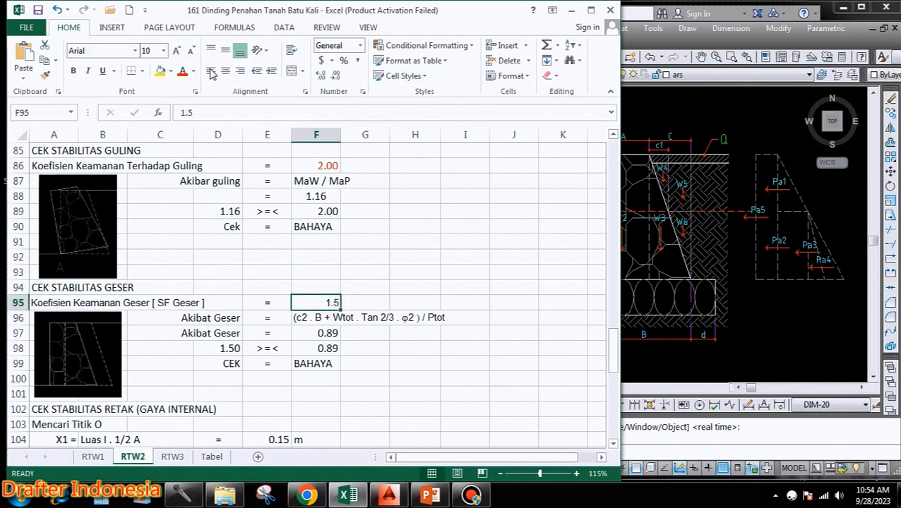
{"action": "left_click", "coordinate": [182, 70]}
Examine the sliding check formulas in rows 96 to 98 and the AMAN/BAHAYA condition in F99
{"action": "left_click", "coordinate": [332, 318]}
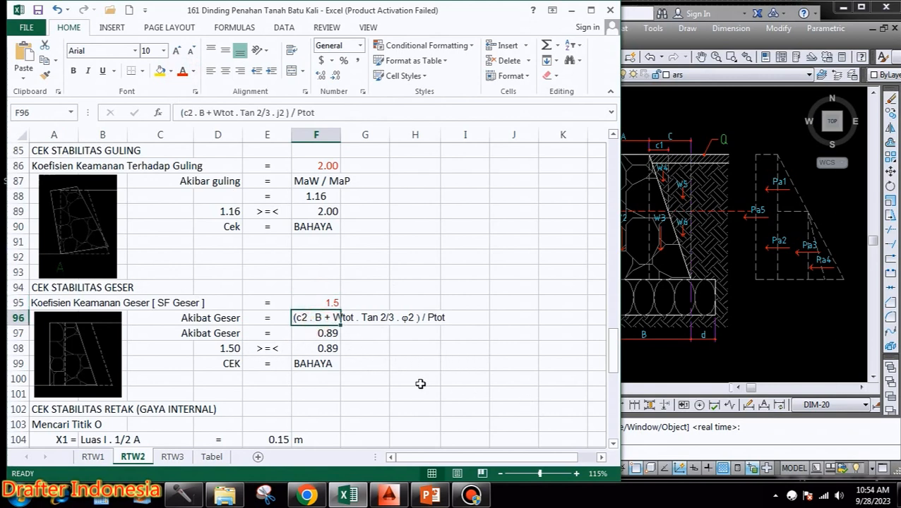
{"action": "left_click", "coordinate": [330, 332]}
{"action": "left_click", "coordinate": [325, 349]}
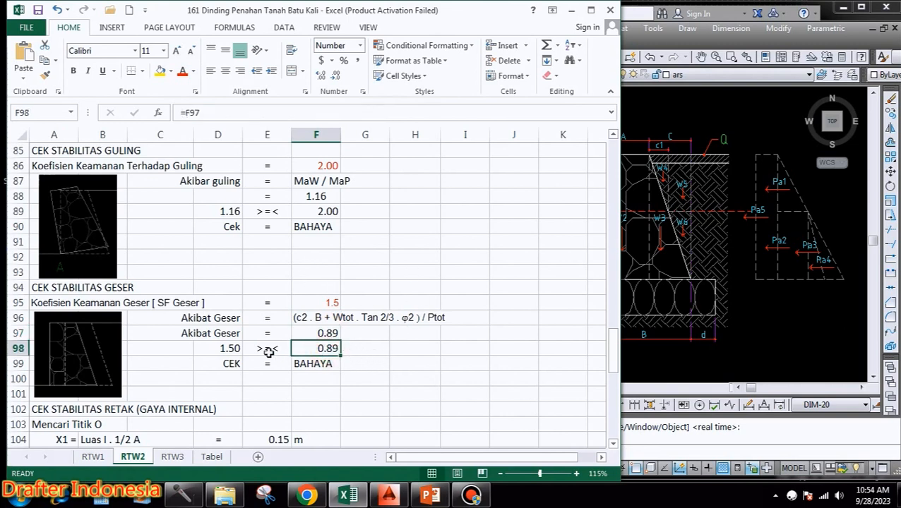
{"action": "left_click", "coordinate": [233, 348]}
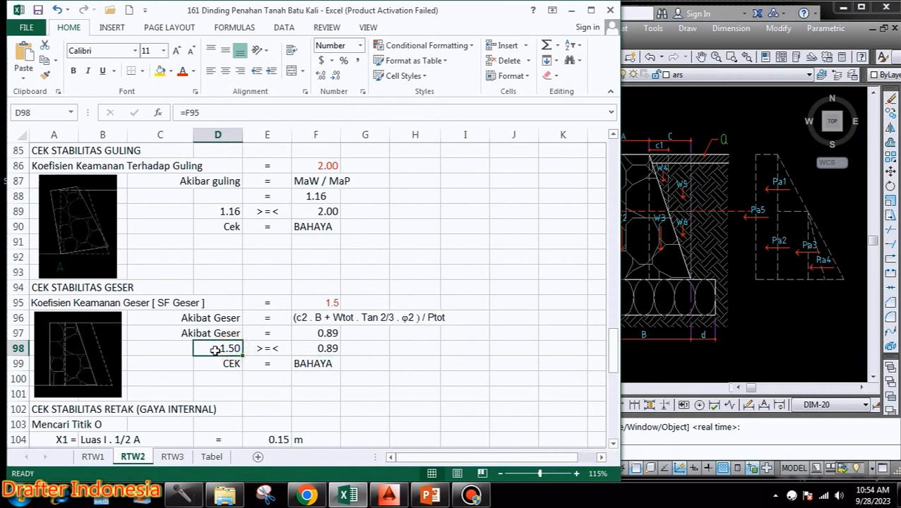
{"action": "left_click", "coordinate": [318, 363]}
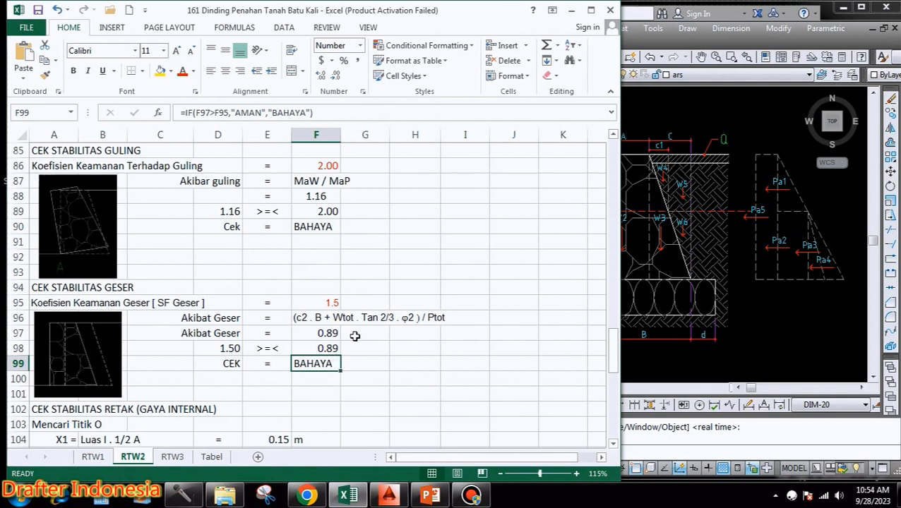
Examine the X1 and X2 formulas for finding point O in rows 104 and 105 against the wall section in AutoCAD
{"action": "scroll", "coordinate": [352, 340], "scroll_direction": "down", "scroll_amount": 2}
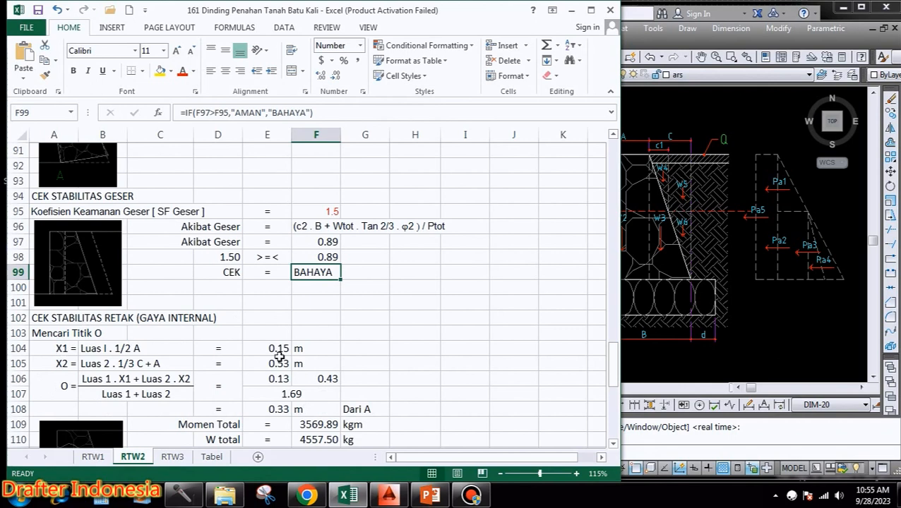
{"action": "left_click", "coordinate": [117, 347]}
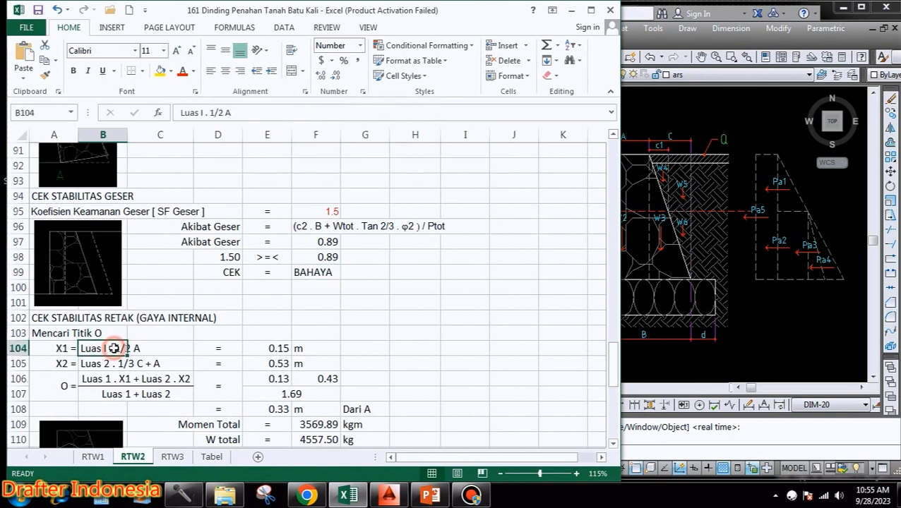
{"action": "left_click", "coordinate": [285, 346]}
{"action": "left_click", "coordinate": [97, 361]}
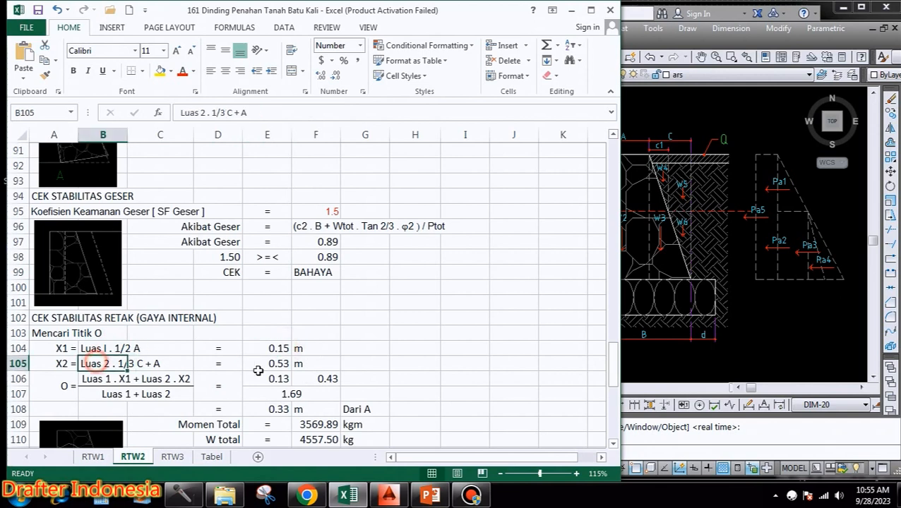
{"action": "left_click", "coordinate": [282, 362]}
{"action": "left_click", "coordinate": [657, 278]}
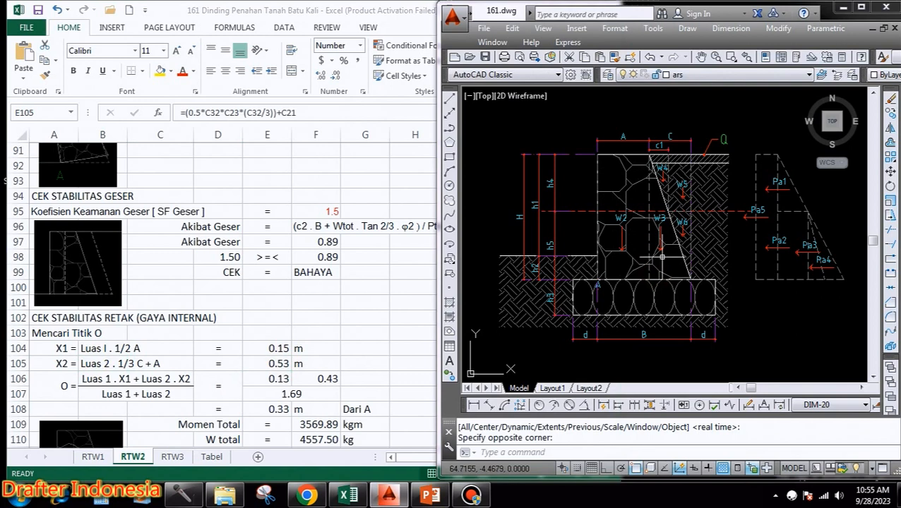
Examine the numerator and denominator of the point O formula in rows 106 and 107 and its result in E108
{"action": "left_click", "coordinate": [127, 380]}
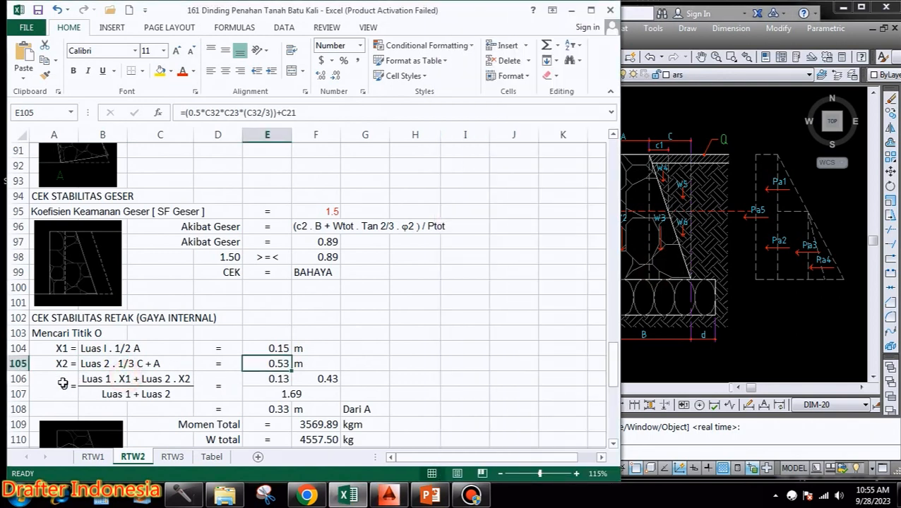
{"action": "left_click", "coordinate": [141, 379]}
{"action": "left_click", "coordinate": [132, 393]}
{"action": "left_click", "coordinate": [278, 378]}
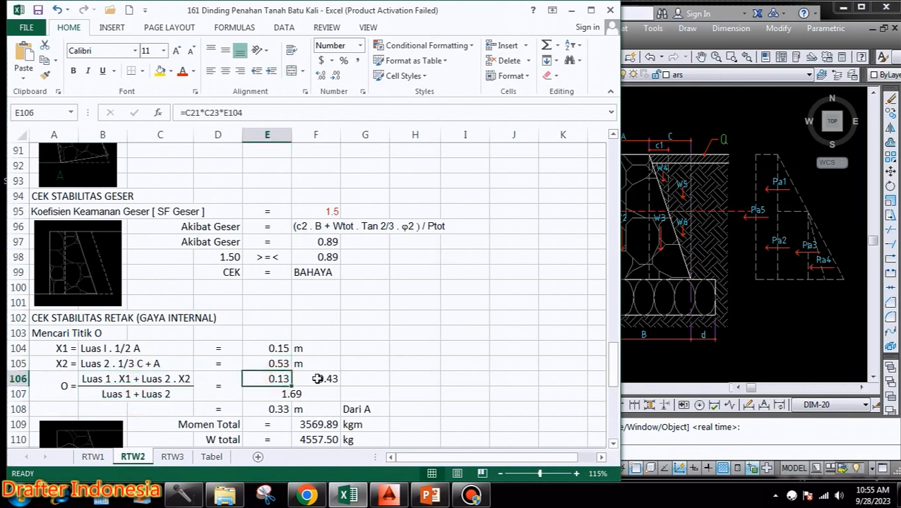
{"action": "left_click", "coordinate": [318, 379]}
{"action": "left_click", "coordinate": [290, 393]}
{"action": "left_click", "coordinate": [275, 410]}
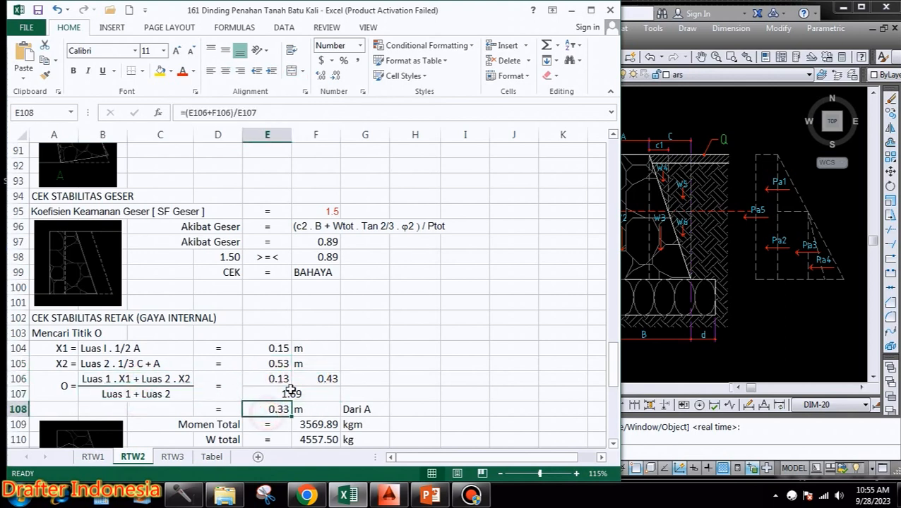
Compare the distance of point O from A in row 108 with points A and O on the cracked-wall sketch in AutoCAD
{"action": "left_click", "coordinate": [318, 409]}
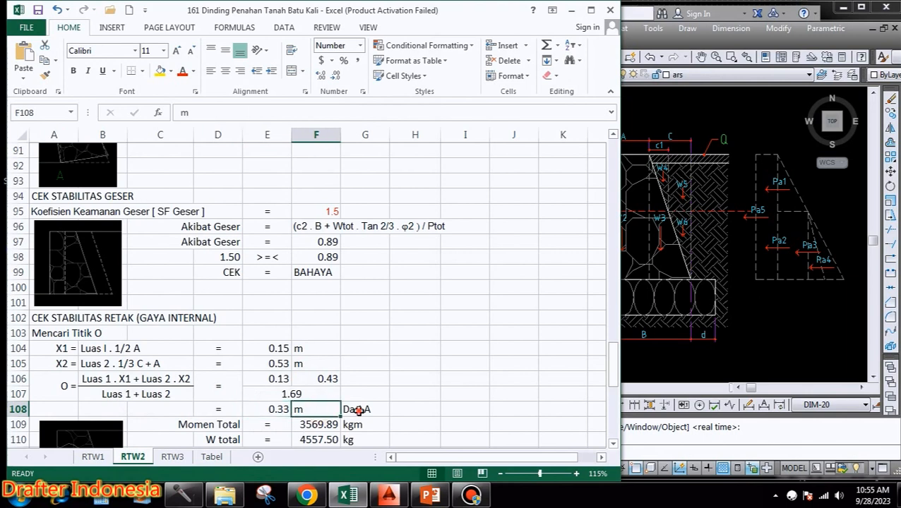
{"action": "left_click", "coordinate": [353, 410]}
{"action": "left_click", "coordinate": [674, 376]}
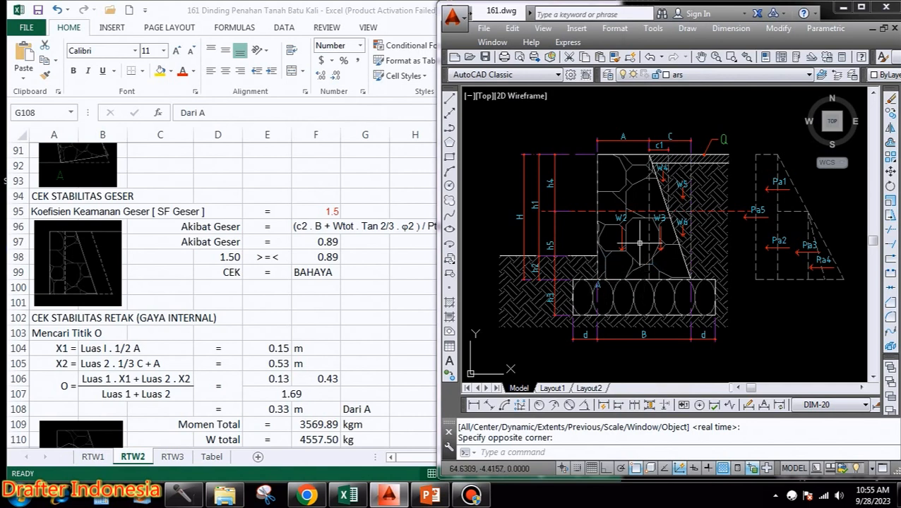
{"action": "scroll", "coordinate": [635, 254], "scroll_direction": "down", "scroll_amount": 3}
{"action": "left_click_drag", "start_coordinate": [612, 230], "coordinate": [519, 243]}
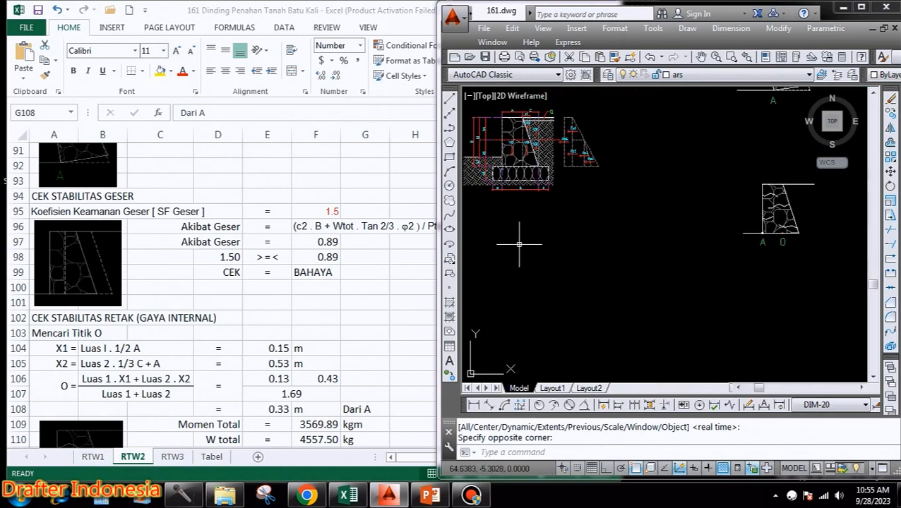
{"action": "scroll", "coordinate": [795, 250], "scroll_direction": "up", "scroll_amount": 5}
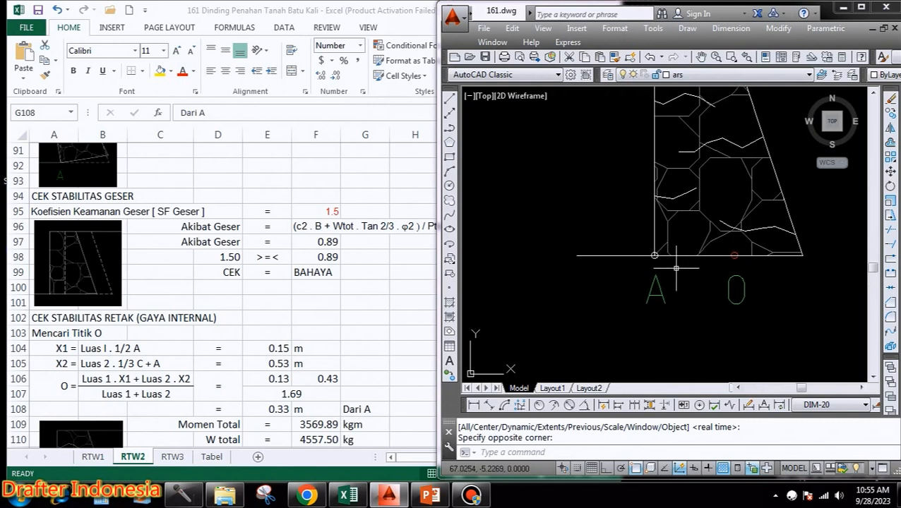
{"action": "scroll", "coordinate": [722, 259], "scroll_direction": "down", "scroll_amount": 3}
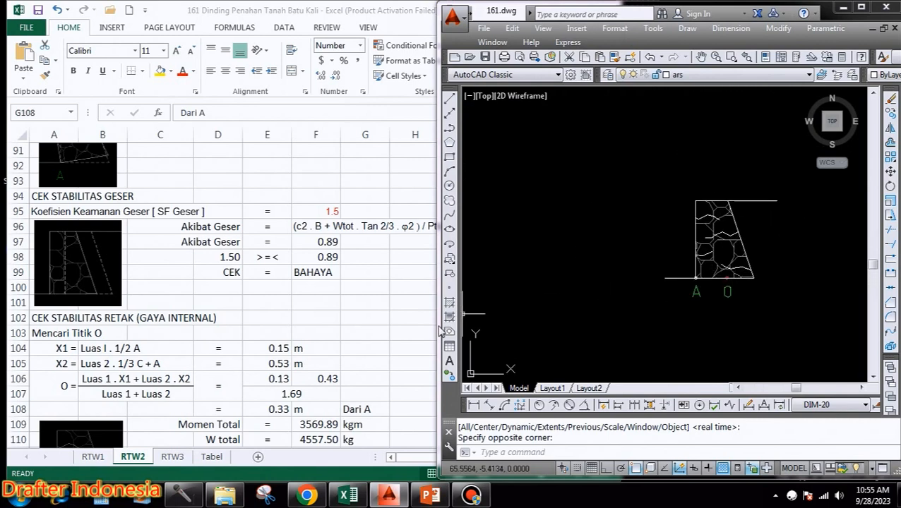
Examine the formulas for Momen Total in F109 and W total in F110 of the cracking stability check
{"action": "left_click", "coordinate": [344, 333]}
{"action": "scroll", "coordinate": [334, 286], "scroll_direction": "down", "scroll_amount": 2}
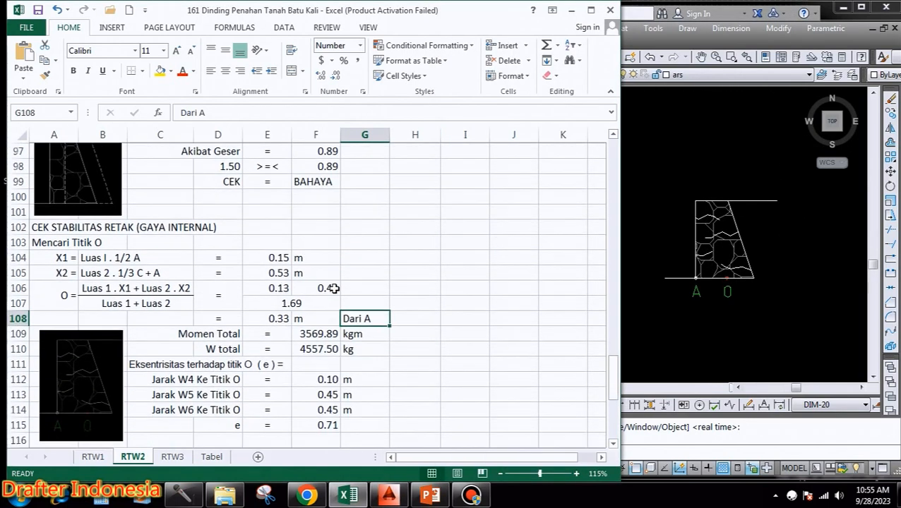
{"action": "left_click", "coordinate": [321, 333]}
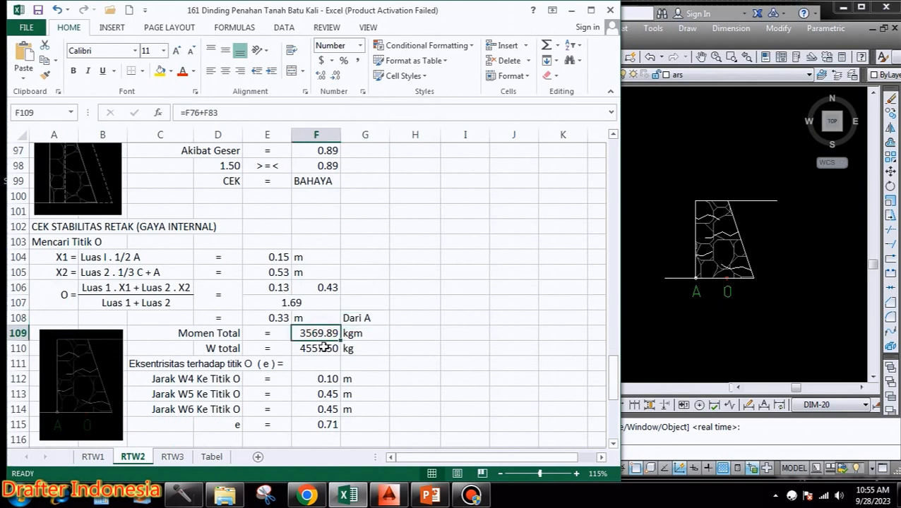
{"action": "left_click", "coordinate": [324, 348]}
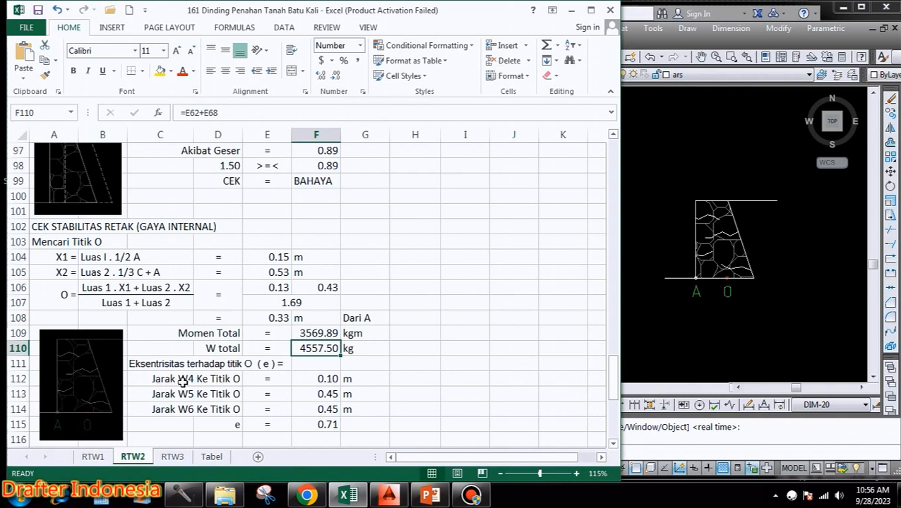
Examine the formulas for the distances of W4, W5 and W6 to point O and the eccentricity e in F112 to F115
{"action": "left_click", "coordinate": [330, 379]}
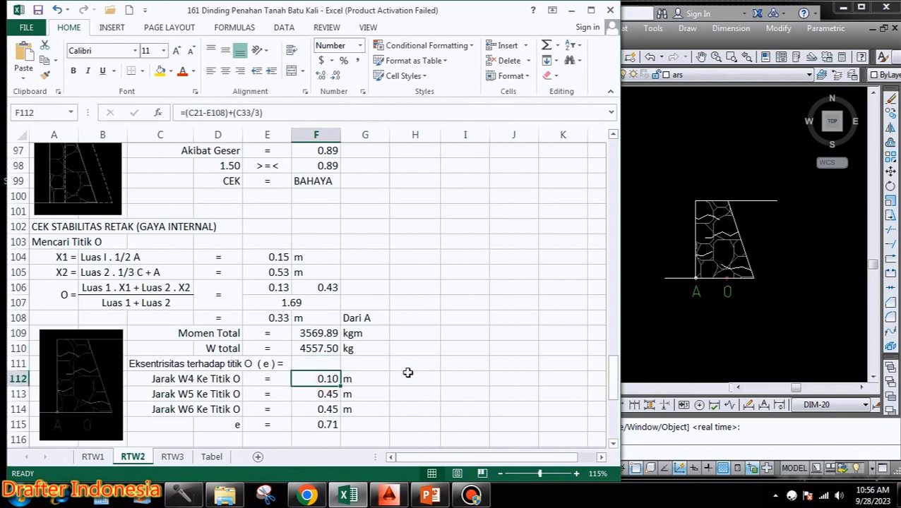
{"action": "left_click", "coordinate": [328, 393]}
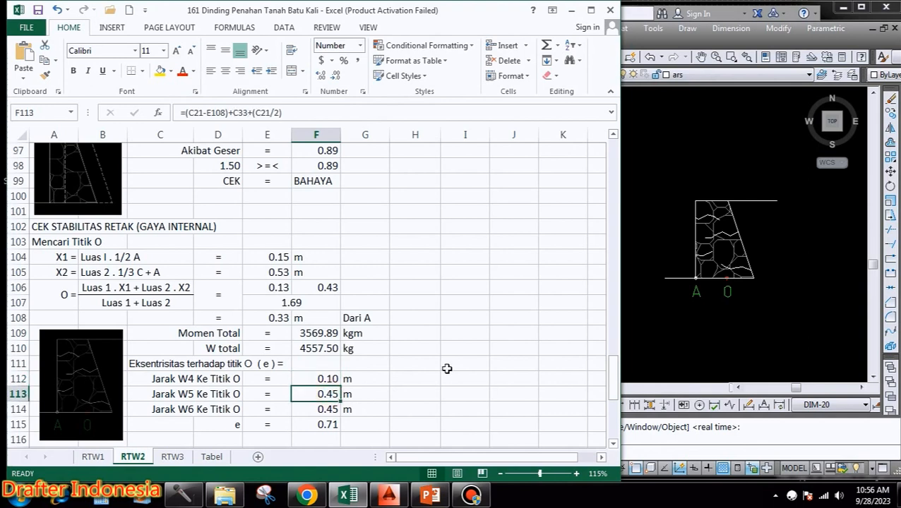
{"action": "left_click", "coordinate": [328, 409]}
{"action": "scroll", "coordinate": [402, 344], "scroll_direction": "down", "scroll_amount": 2}
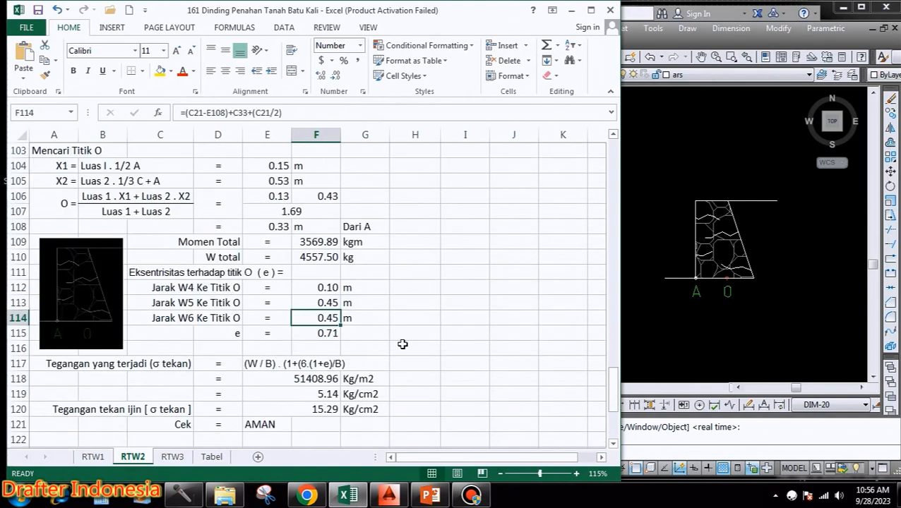
{"action": "left_click", "coordinate": [322, 332]}
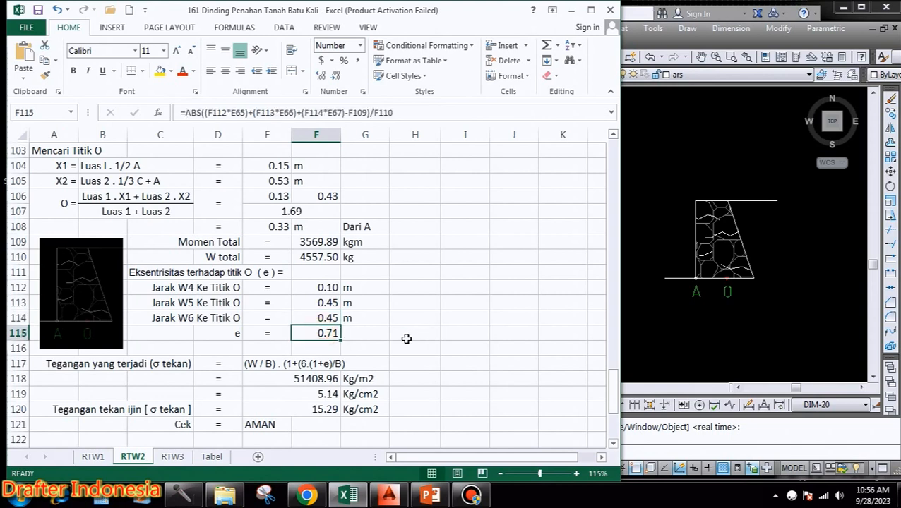
Examine the compressive stress formulas, the permissible stress and the AMAN/BAHAYA condition in rows 117 to 121
{"action": "left_click", "coordinate": [262, 363]}
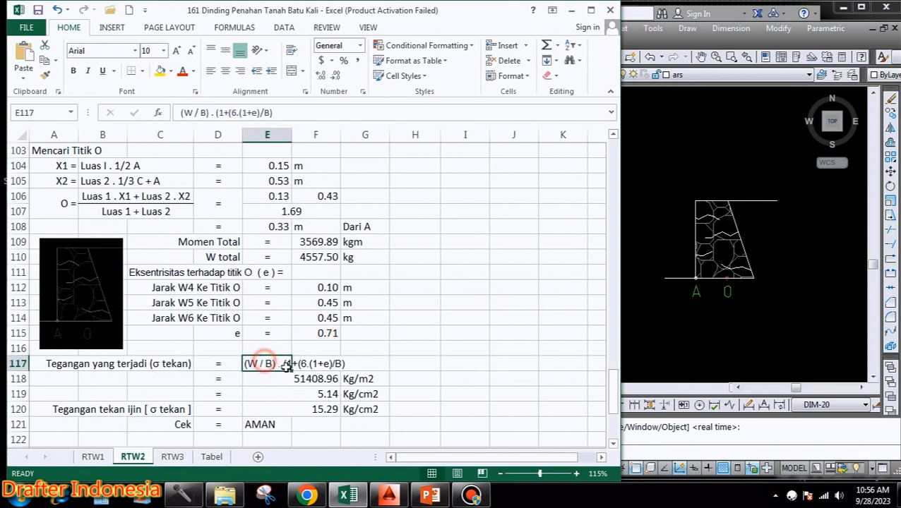
{"action": "left_click_drag", "start_coordinate": [297, 351], "coordinate": [295, 378]}
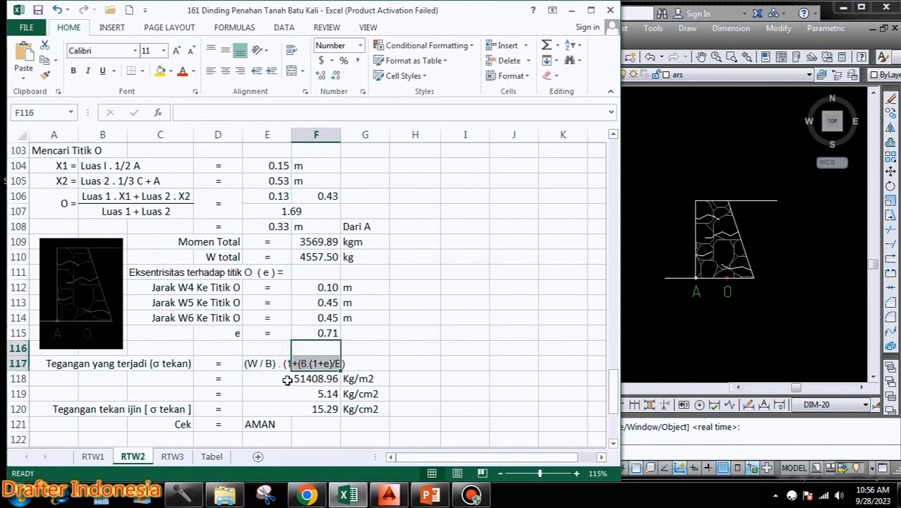
{"action": "left_click", "coordinate": [295, 378]}
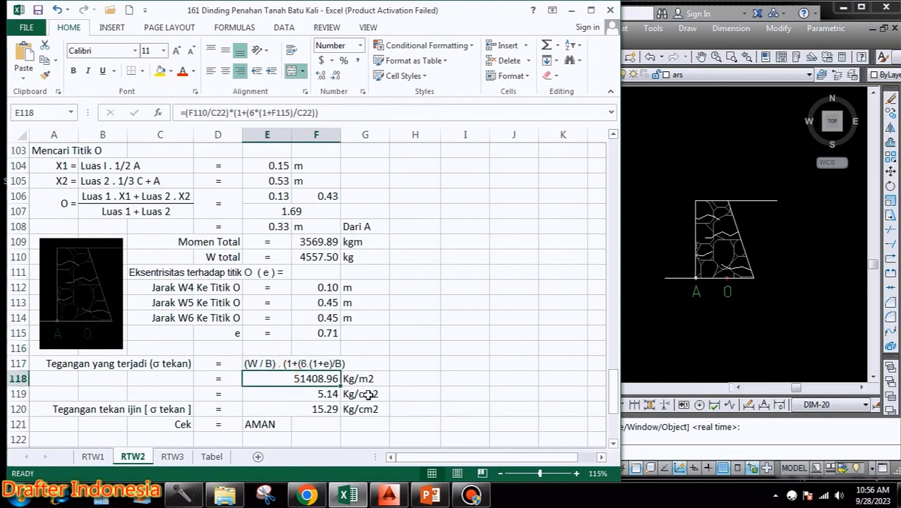
{"action": "left_click", "coordinate": [328, 393]}
{"action": "scroll", "coordinate": [448, 330], "scroll_direction": "down", "scroll_amount": 2}
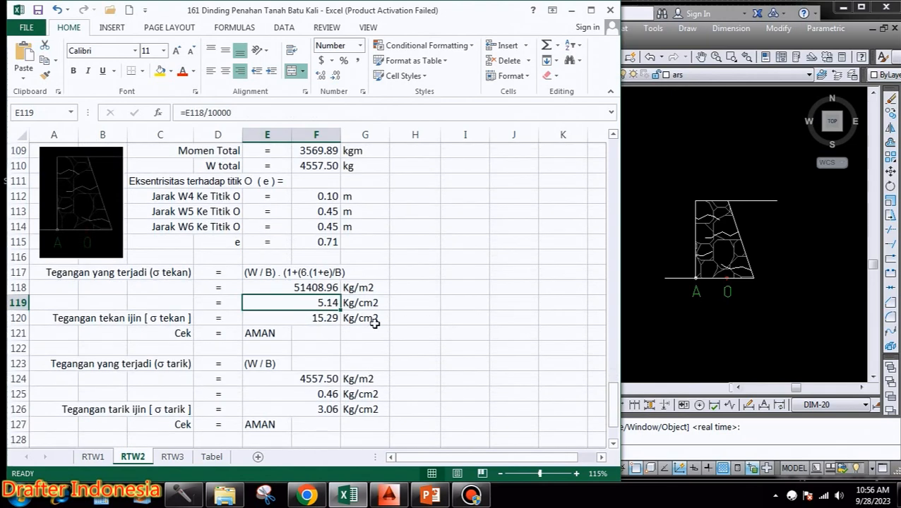
{"action": "left_click", "coordinate": [321, 319]}
{"action": "left_click", "coordinate": [288, 330]}
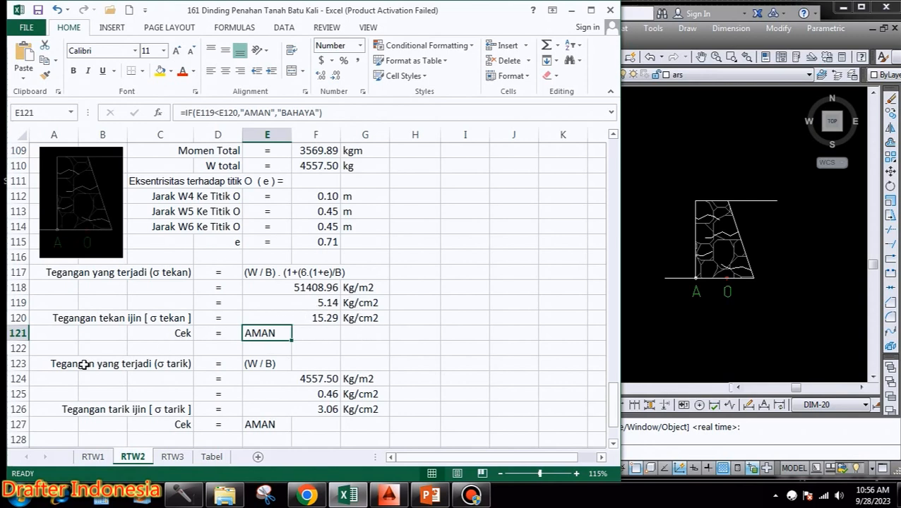
Examine the tensile stress formulas in rows 123 to 125 and the AMAN/BAHAYA condition in E127
{"action": "scroll", "coordinate": [350, 332], "scroll_direction": "down", "scroll_amount": 2}
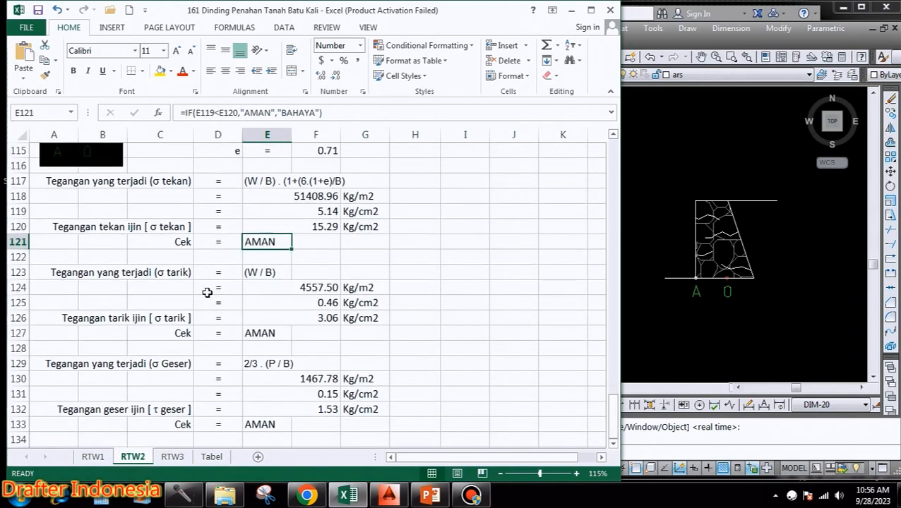
{"action": "left_click", "coordinate": [263, 270]}
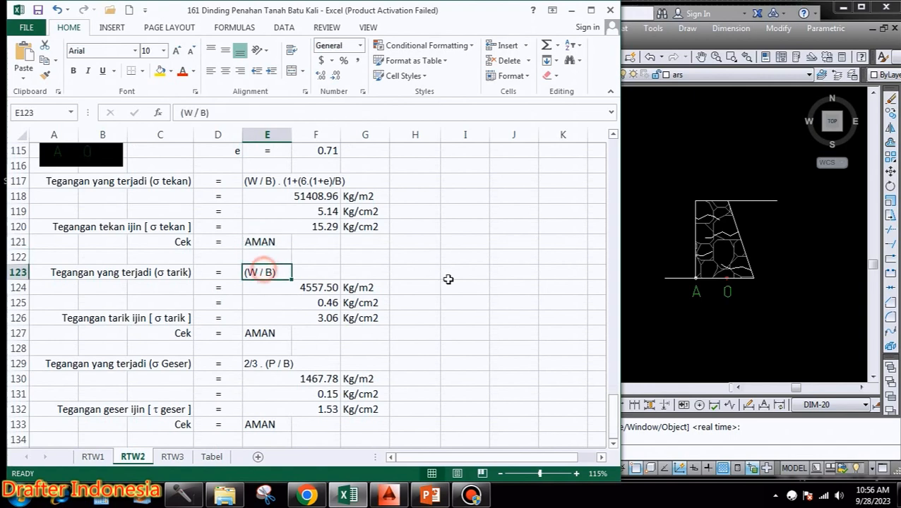
{"action": "left_click", "coordinate": [336, 288]}
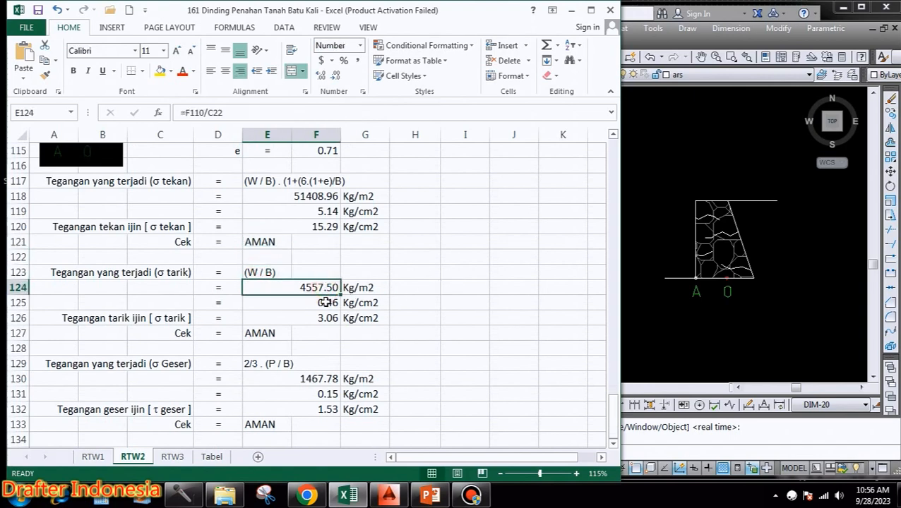
{"action": "left_click", "coordinate": [325, 302]}
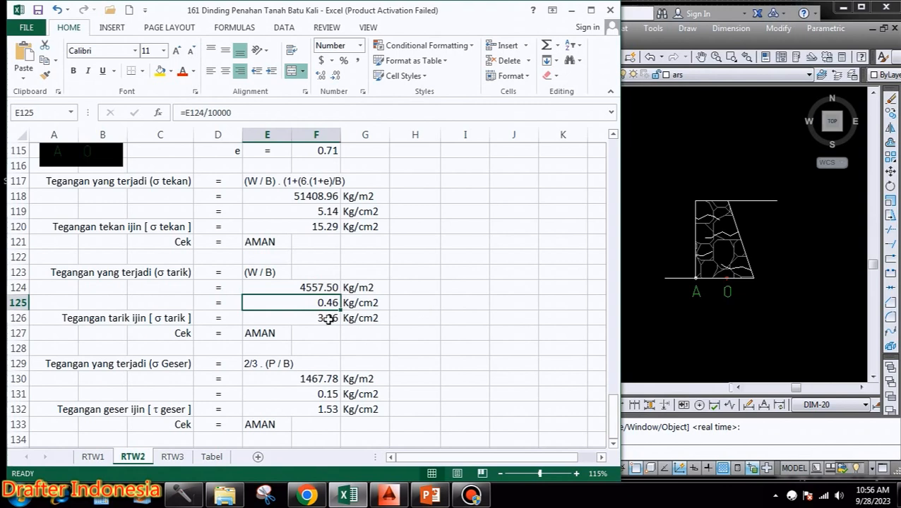
{"action": "left_click", "coordinate": [260, 333]}
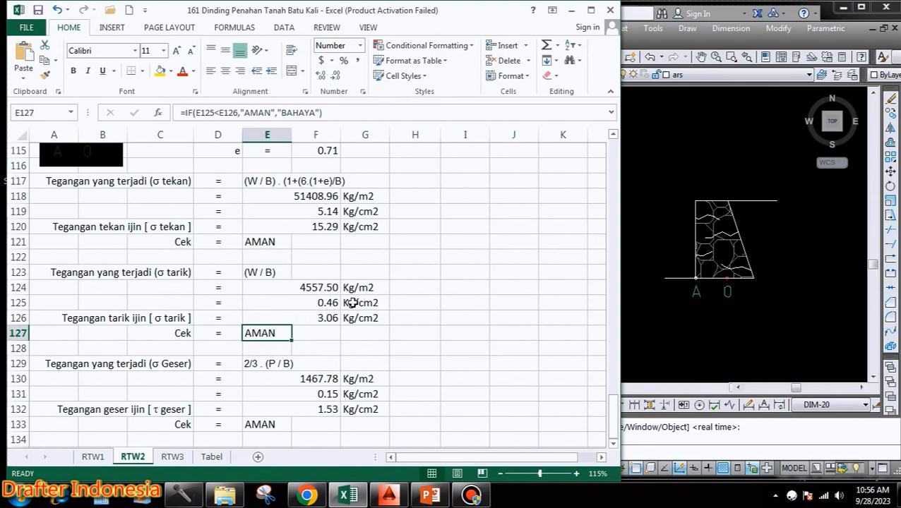
Examine the shear stress formulas, the permissible shear reference and the AMAN/BAHAYA condition in rows 129 to 133
{"action": "scroll", "coordinate": [387, 306], "scroll_direction": "down", "scroll_amount": 1}
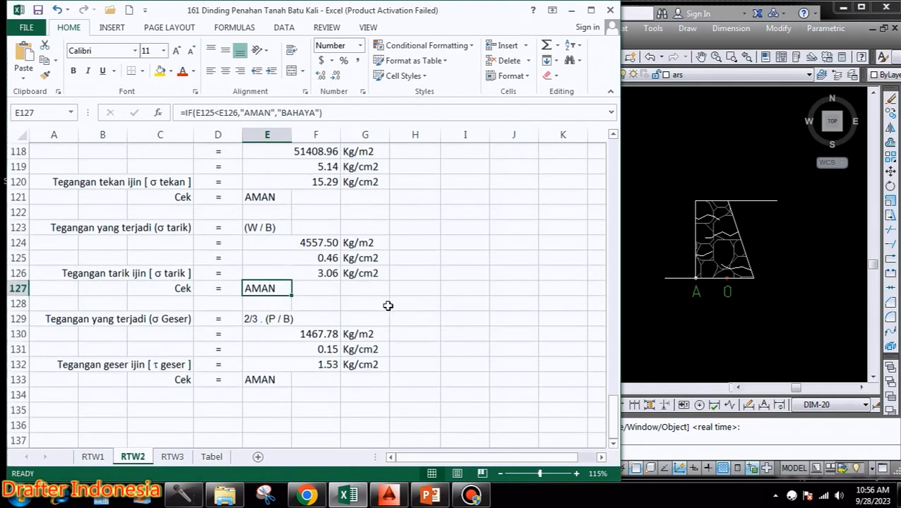
{"action": "left_click", "coordinate": [259, 317]}
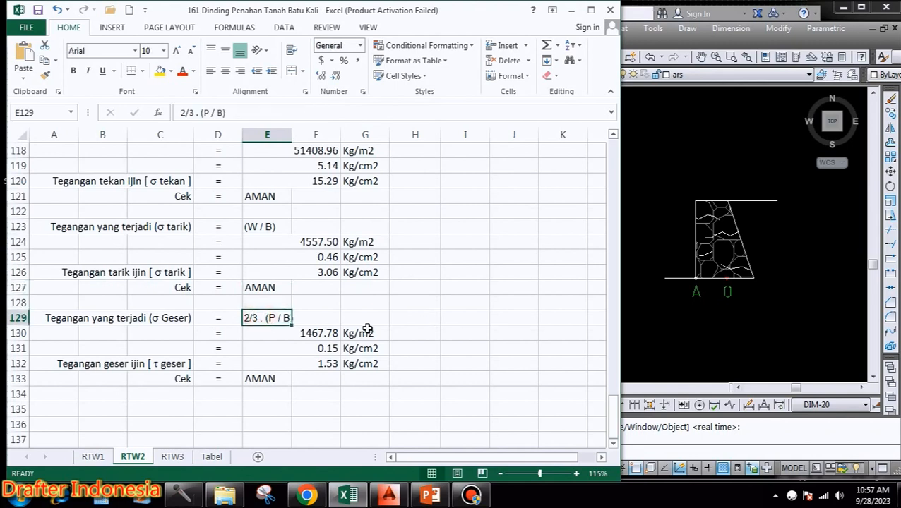
{"action": "left_click", "coordinate": [326, 335]}
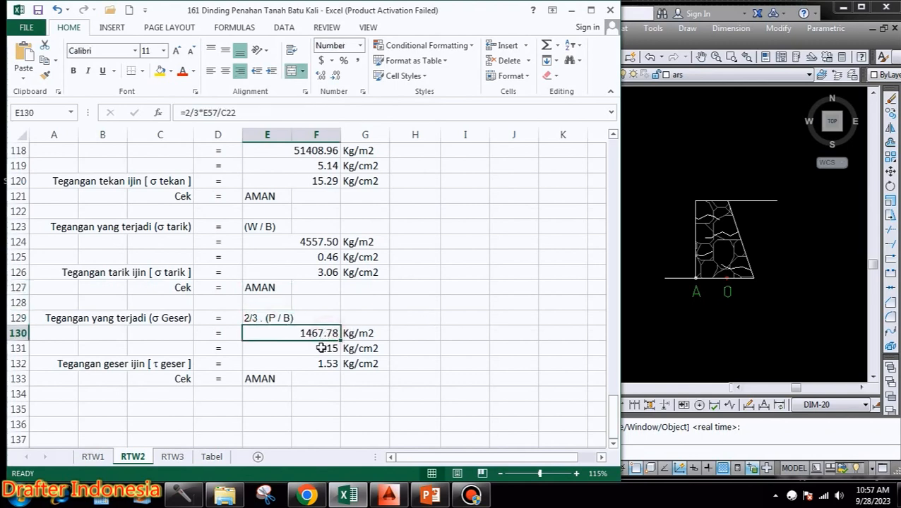
{"action": "left_click", "coordinate": [322, 348]}
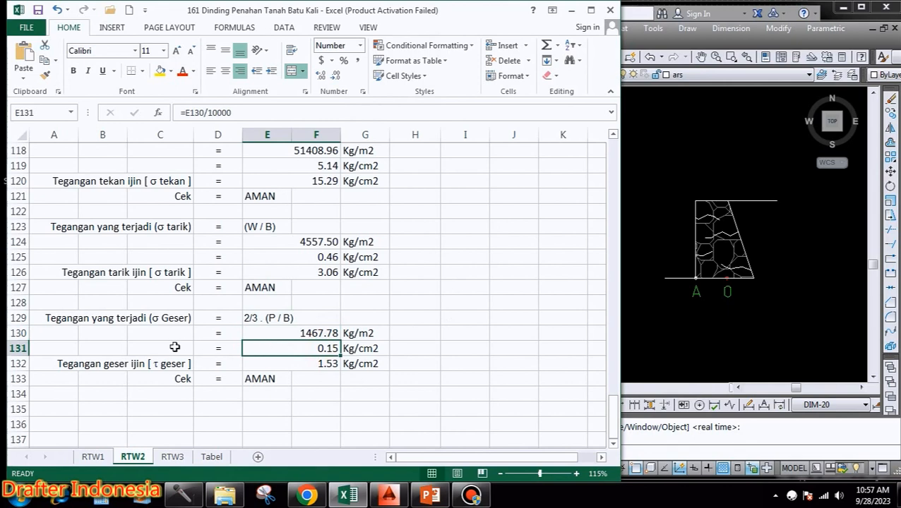
{"action": "left_click", "coordinate": [320, 365]}
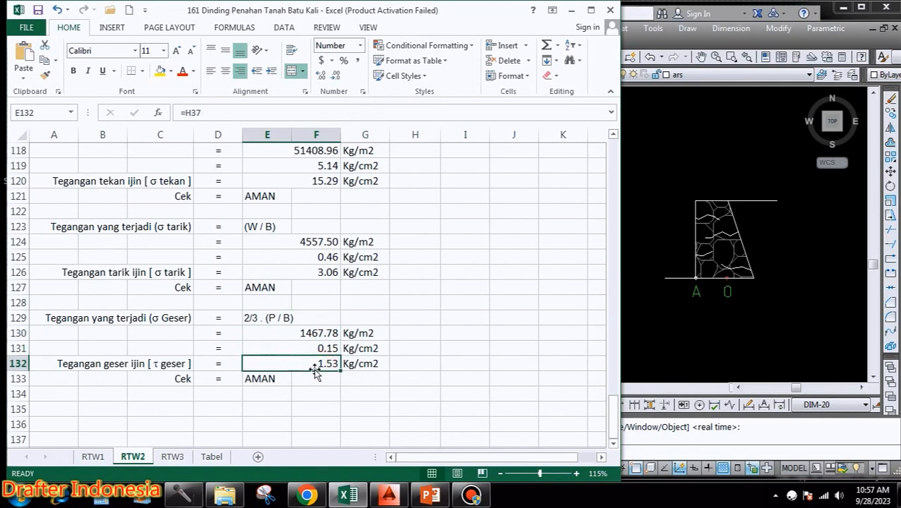
{"action": "left_click", "coordinate": [268, 379]}
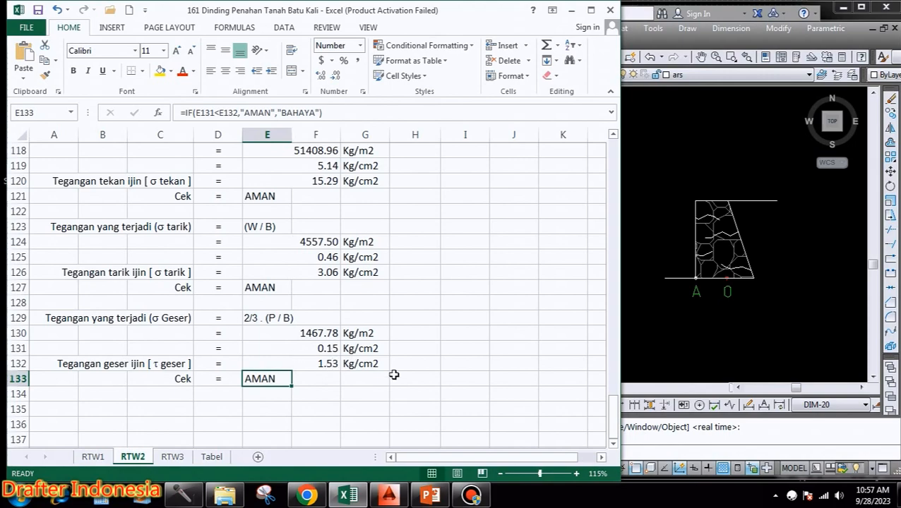
Look back over the calculation up to the wall diagram and the stability check summary in rows 21 to 25
{"action": "scroll", "coordinate": [356, 378], "scroll_direction": "up", "scroll_amount": 3}
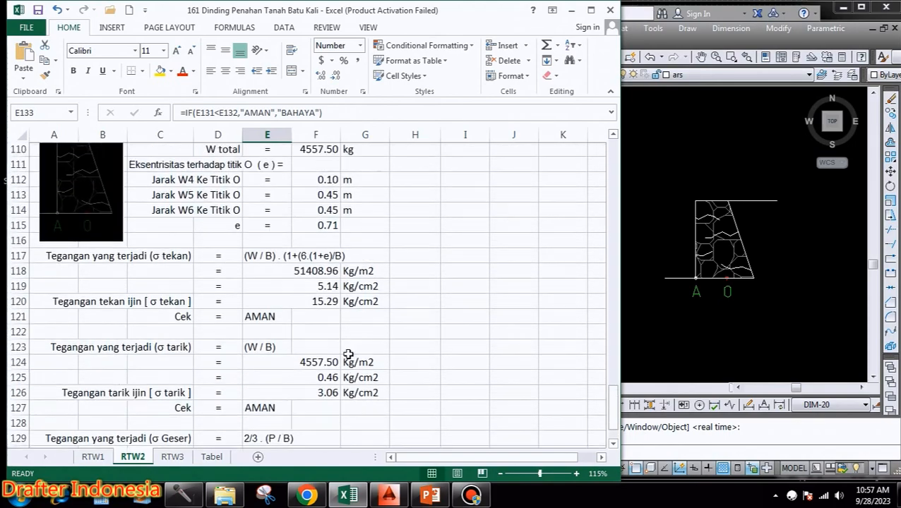
{"action": "scroll", "coordinate": [348, 354], "scroll_direction": "up", "scroll_amount": 7}
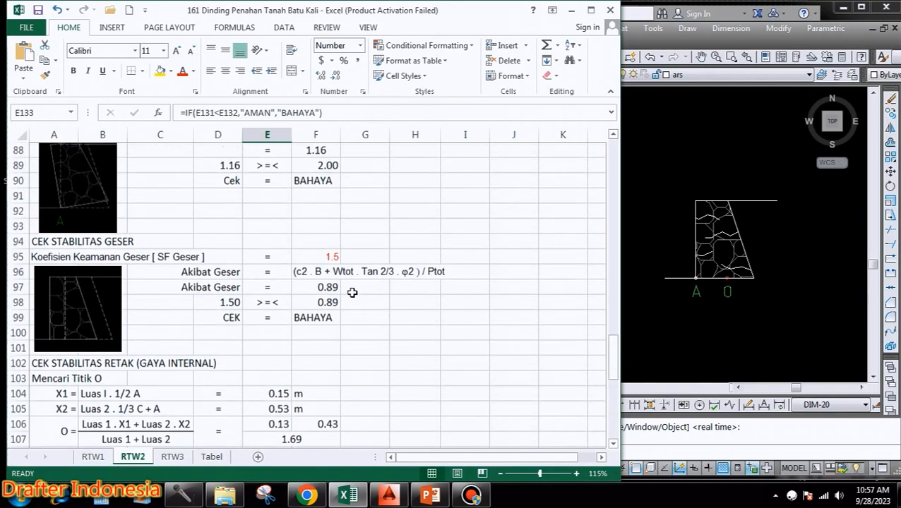
{"action": "scroll", "coordinate": [358, 349], "scroll_direction": "up", "scroll_amount": 3}
{"action": "scroll", "coordinate": [359, 347], "scroll_direction": "up", "scroll_amount": 1}
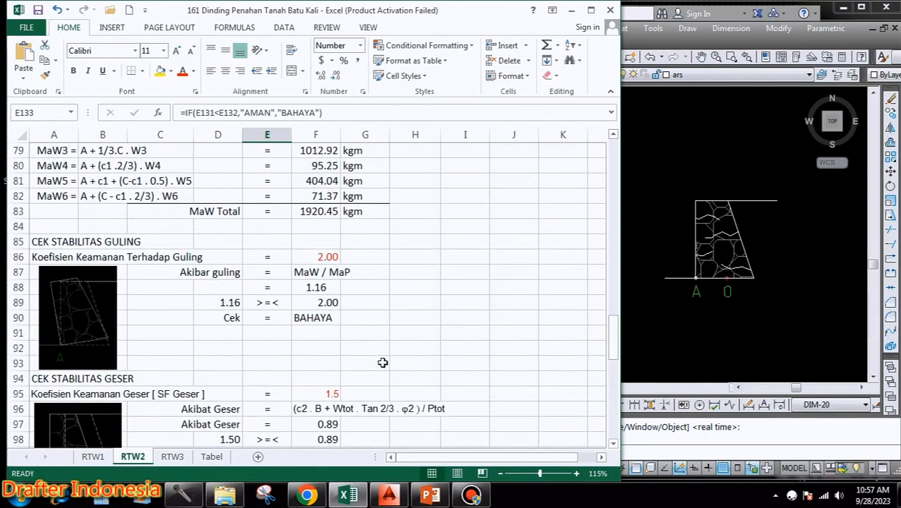
{"action": "scroll", "coordinate": [382, 363], "scroll_direction": "up", "scroll_amount": 12}
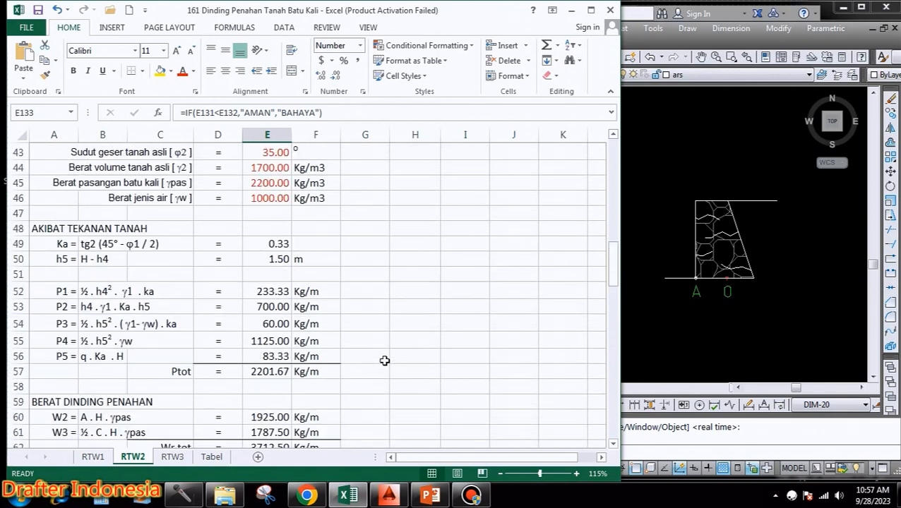
{"action": "scroll", "coordinate": [384, 361], "scroll_direction": "up", "scroll_amount": 14}
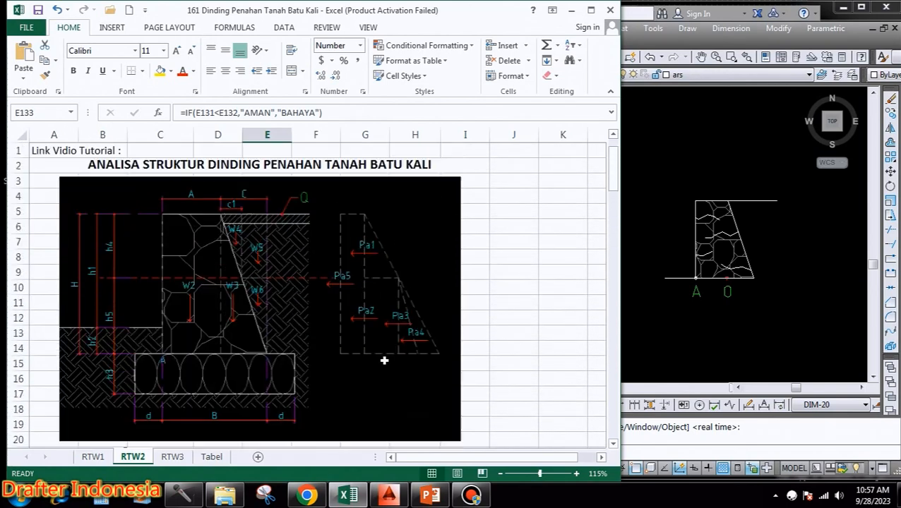
{"action": "scroll", "coordinate": [384, 360], "scroll_direction": "down", "scroll_amount": 1}
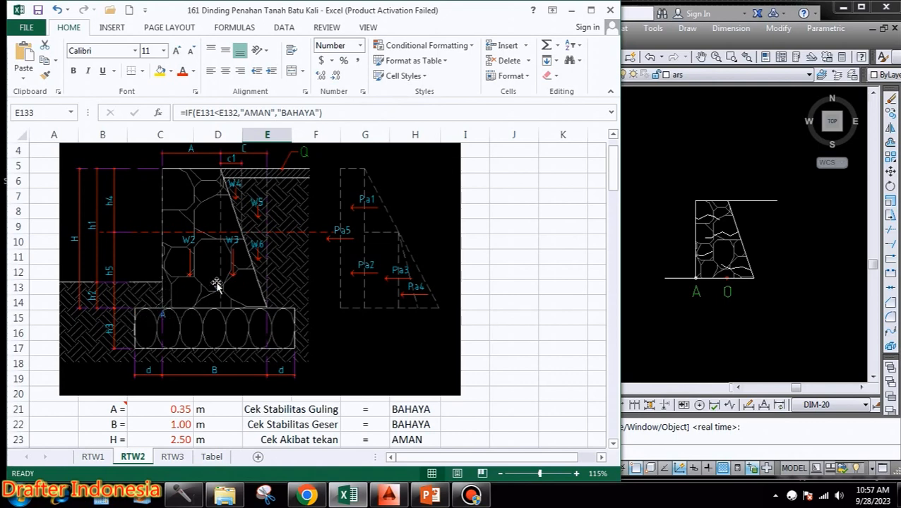
{"action": "scroll", "coordinate": [282, 249], "scroll_direction": "down", "scroll_amount": 2}
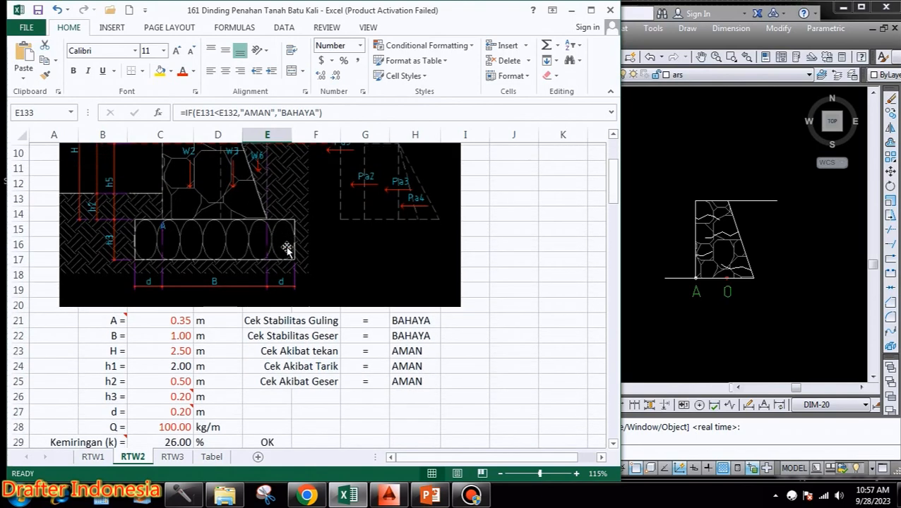
Try wall heights H of 3, 4 and 5 m in C23 to test the stability check summary
{"action": "scroll", "coordinate": [285, 249], "scroll_direction": "down", "scroll_amount": 1}
{"action": "left_click", "coordinate": [179, 303]}
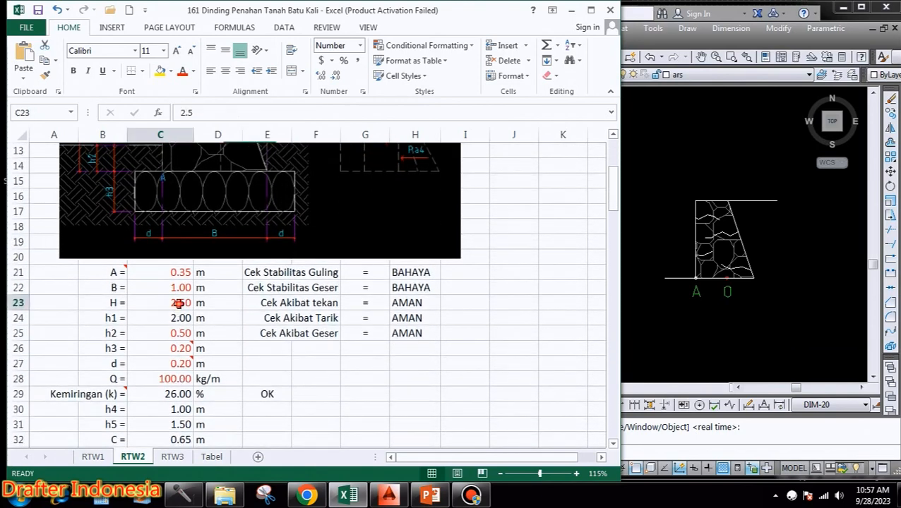
{"action": "type", "text": "3"}
{"action": "key", "text": "Return"}
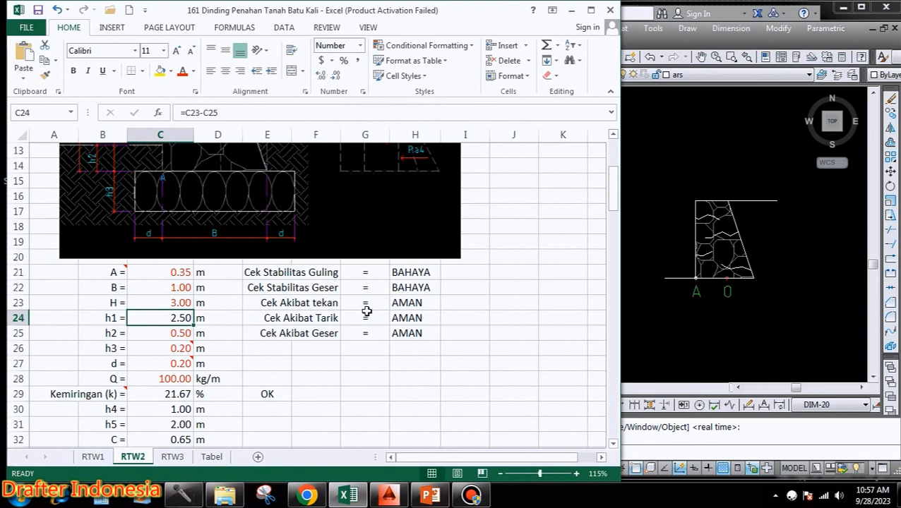
{"action": "key", "text": "Up"}
{"action": "type", "text": "4"}
{"action": "key", "text": "Return"}
{"action": "key", "text": "Up"}
{"action": "type", "text": "5"}
{"action": "key", "text": "Return"}
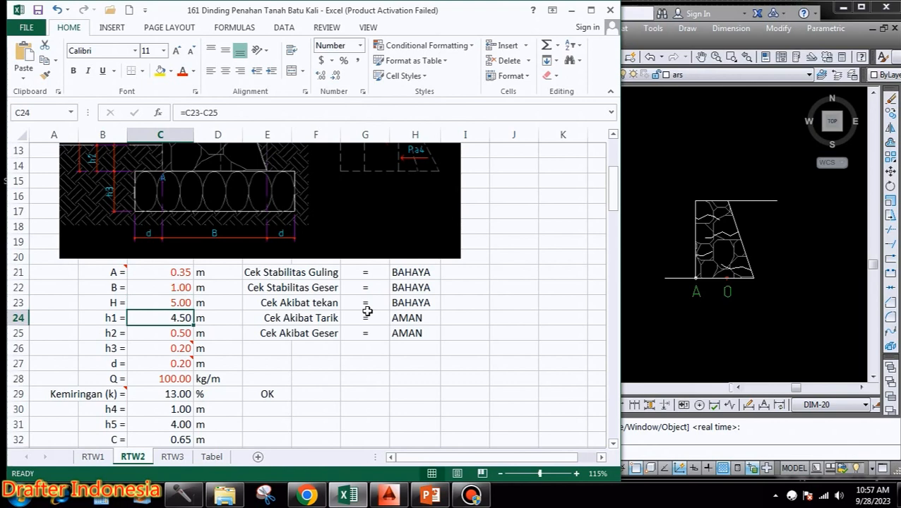
Set the wall height H in C23 back to 2.5 m
{"action": "key", "text": "Up"}
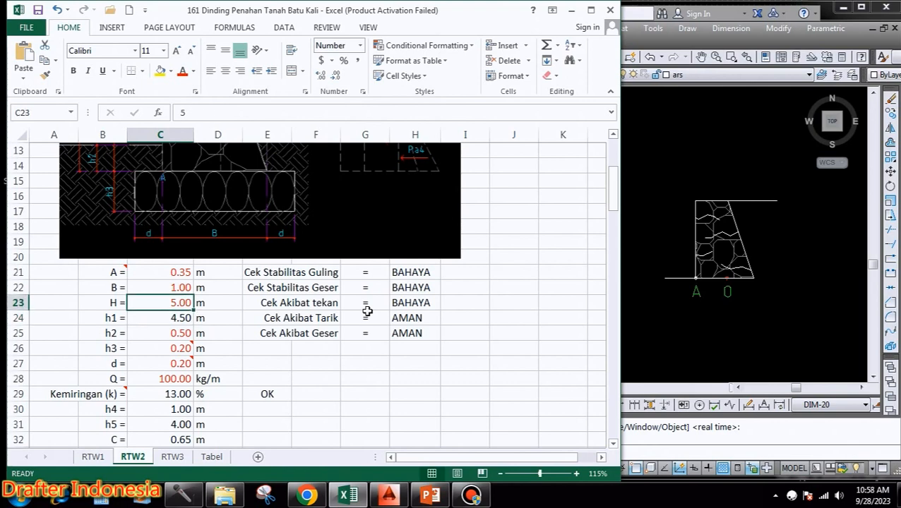
{"action": "type", "text": "2.5"}
{"action": "key", "text": "Return"}
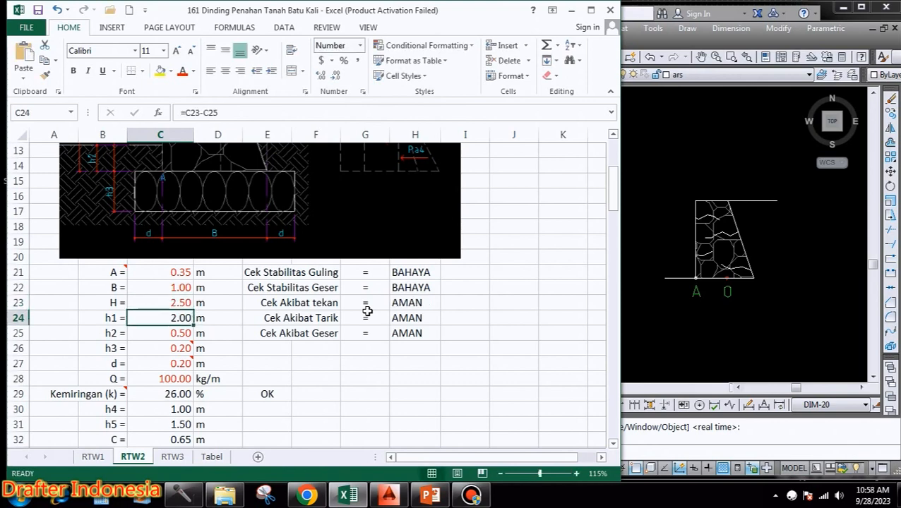
Try A values of 0.4 and 0.5 m in C21 and set B in C22 to 1.5 m to test the stability summary
{"action": "left_click", "coordinate": [188, 272]}
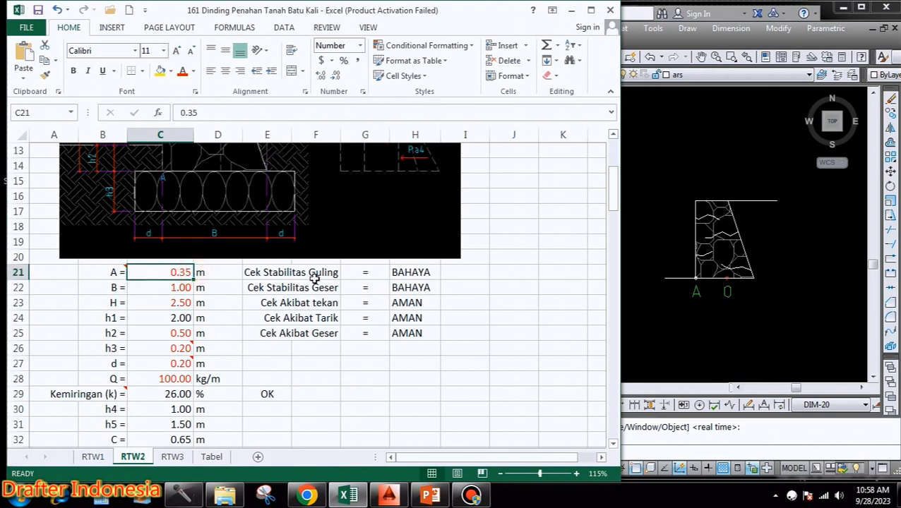
{"action": "type", "text": "0.4"}
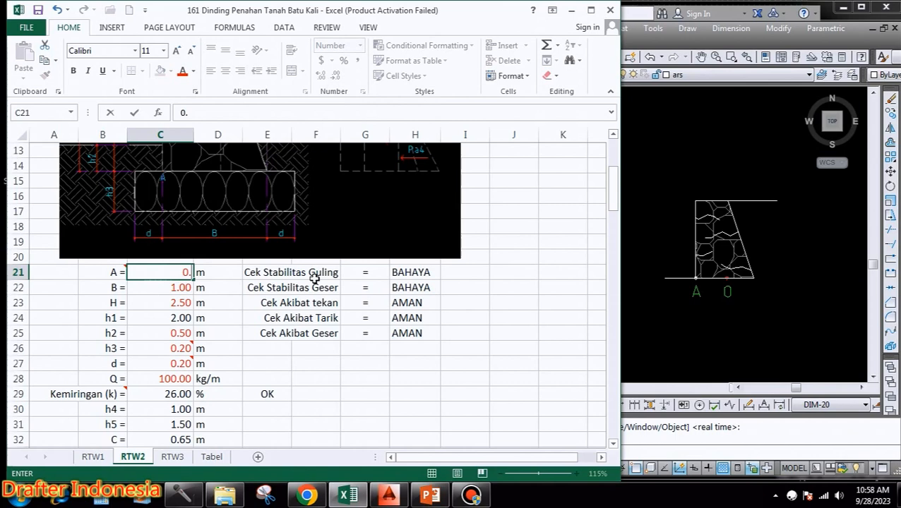
{"action": "key", "text": "Return"}
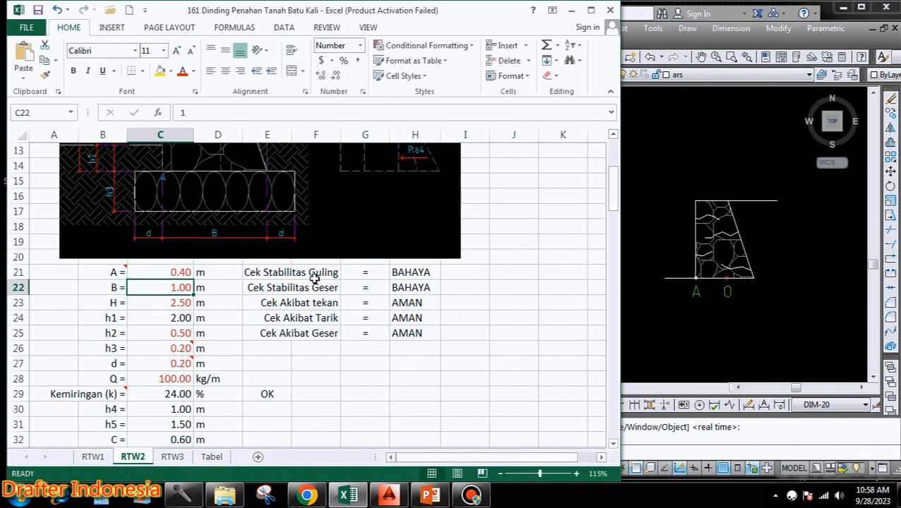
{"action": "key", "text": "Up"}
{"action": "type", "text": "0.5"}
{"action": "key", "text": "Return"}
{"action": "type", "text": "1.5"}
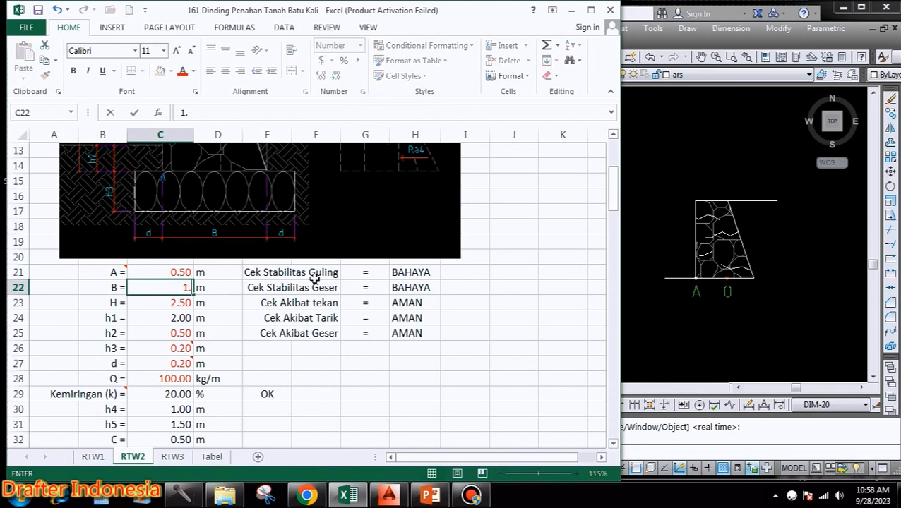
{"action": "key", "text": "Return"}
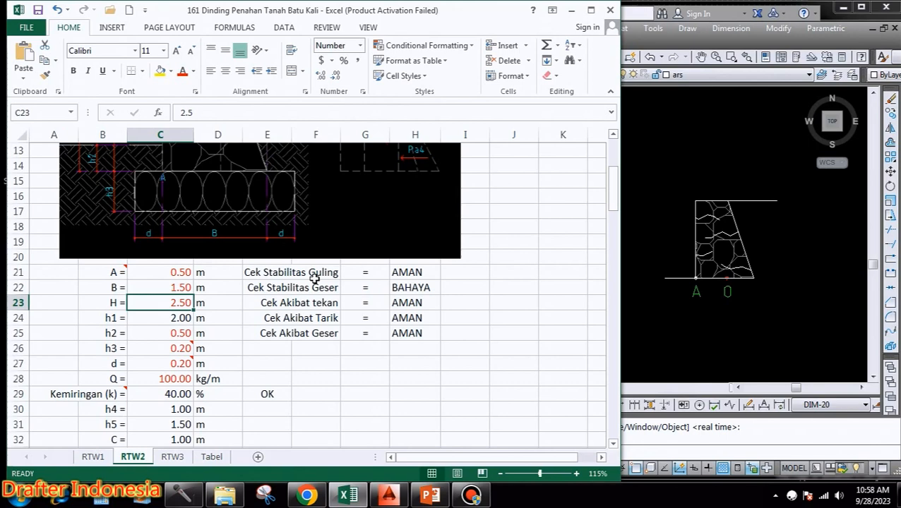
Test a base width B of 2 m in C22 and return it to 1.5 m
{"action": "key", "text": "Up"}
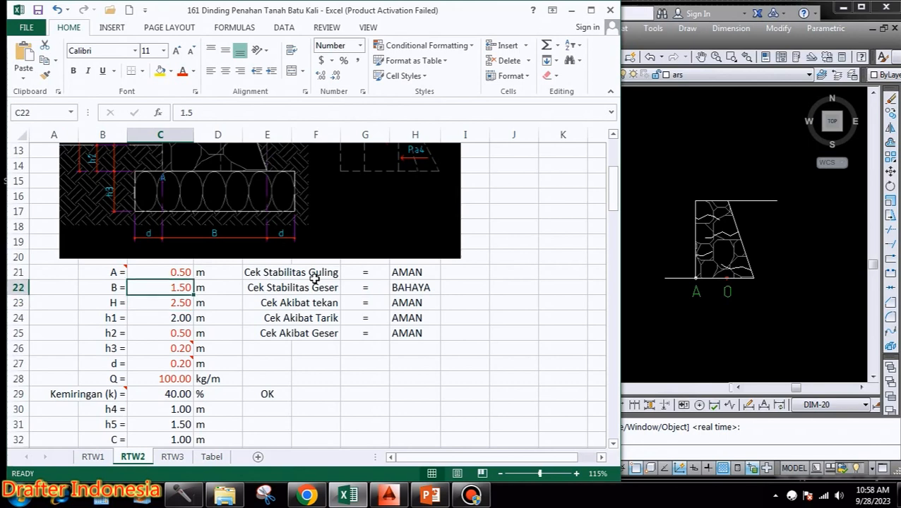
{"action": "type", "text": "2"}
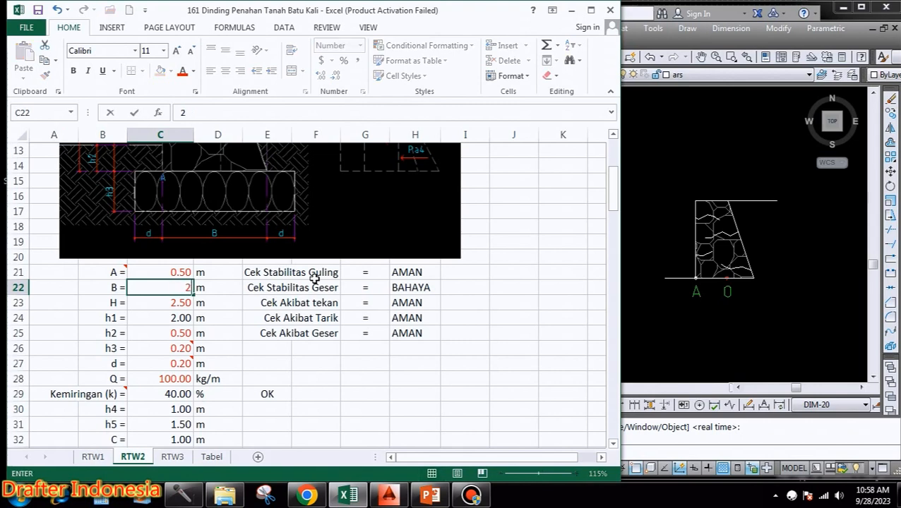
{"action": "key", "text": "Return"}
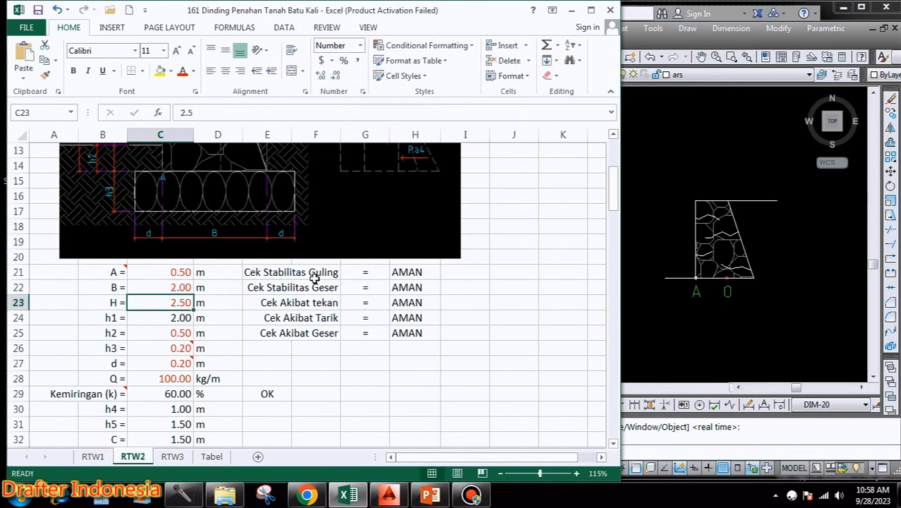
{"action": "key", "text": "Up"}
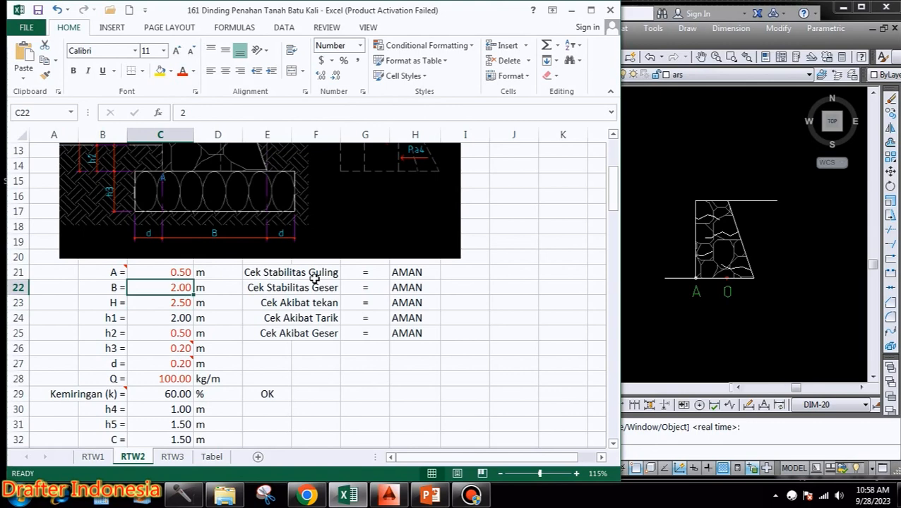
{"action": "type", "text": "1."}
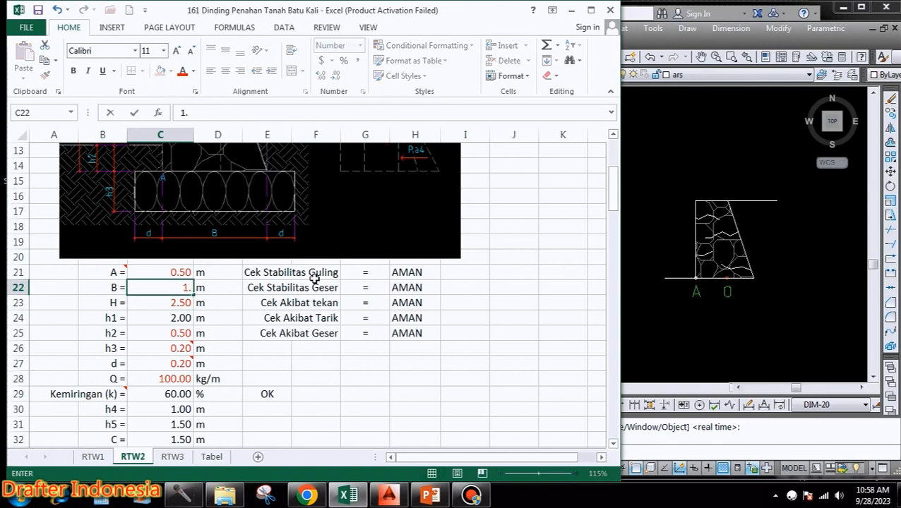
{"action": "type", "text": "5"}
{"action": "key", "text": "Return"}
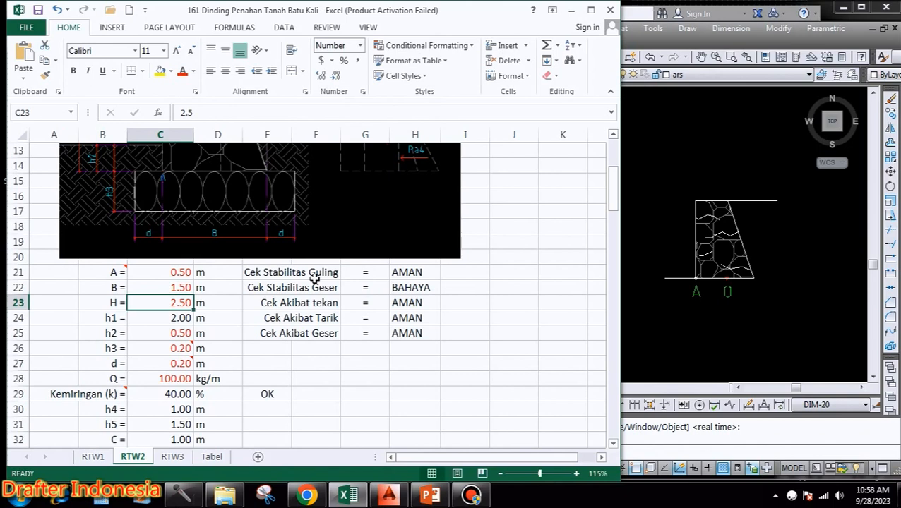
Try a top width A of 1 m in C21, and reduce it to 0.3 m
{"action": "key", "text": "Up"}
{"action": "key", "text": "Up"}
{"action": "type", "text": "1"}
{"action": "key", "text": "Return"}
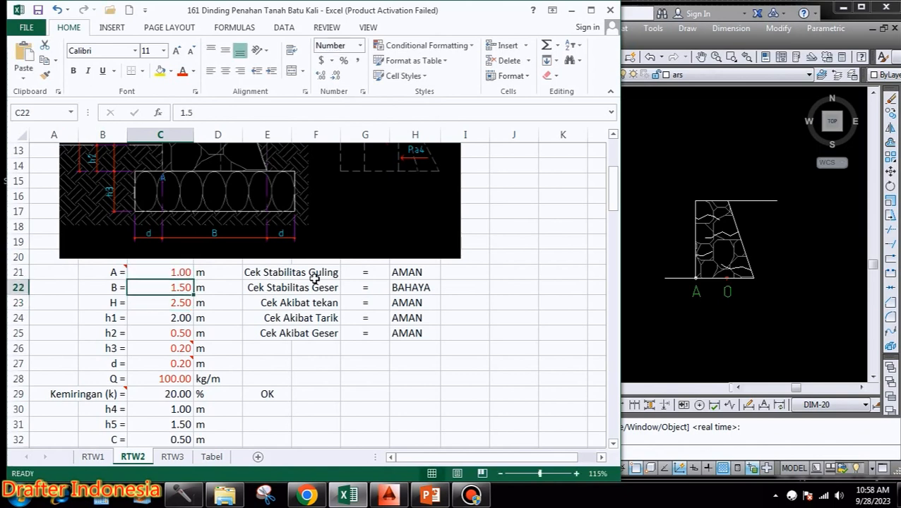
{"action": "key", "text": "Up"}
{"action": "type", "text": "0.3"}
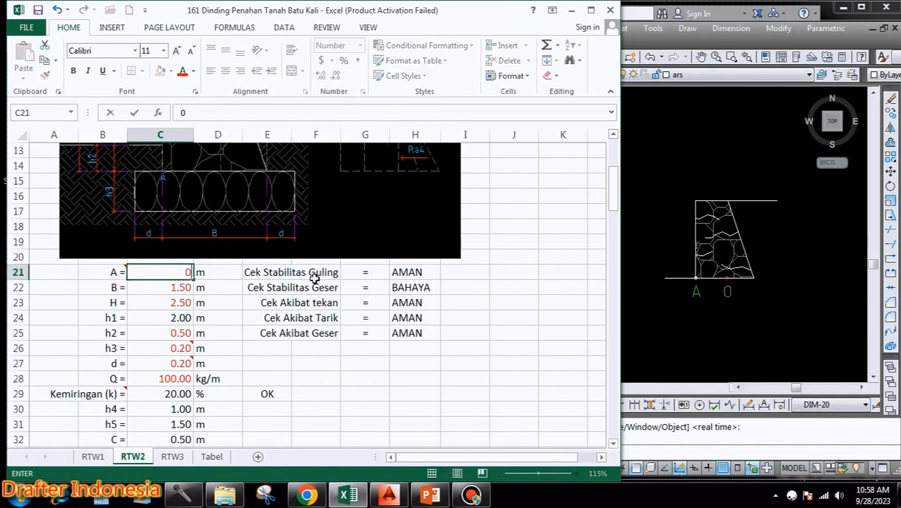
{"action": "key", "text": "Return"}
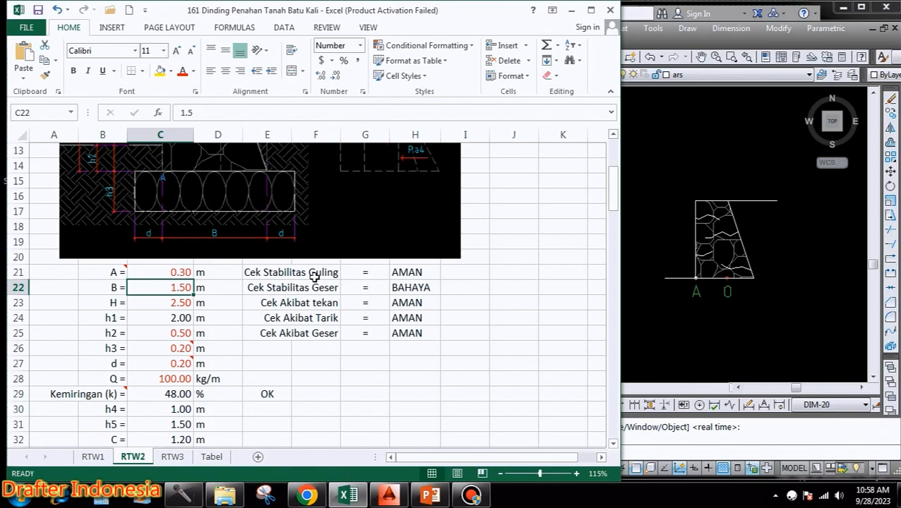
Test base widths B of 2 and 1.75 m in C22, and settle on 1.8 m
{"action": "type", "text": "2"}
{"action": "key", "text": "Return"}
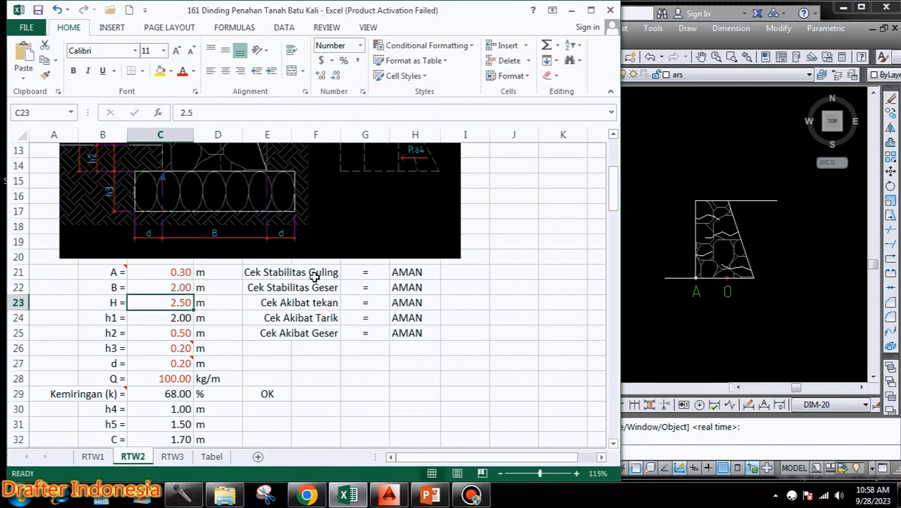
{"action": "key", "text": "Up"}
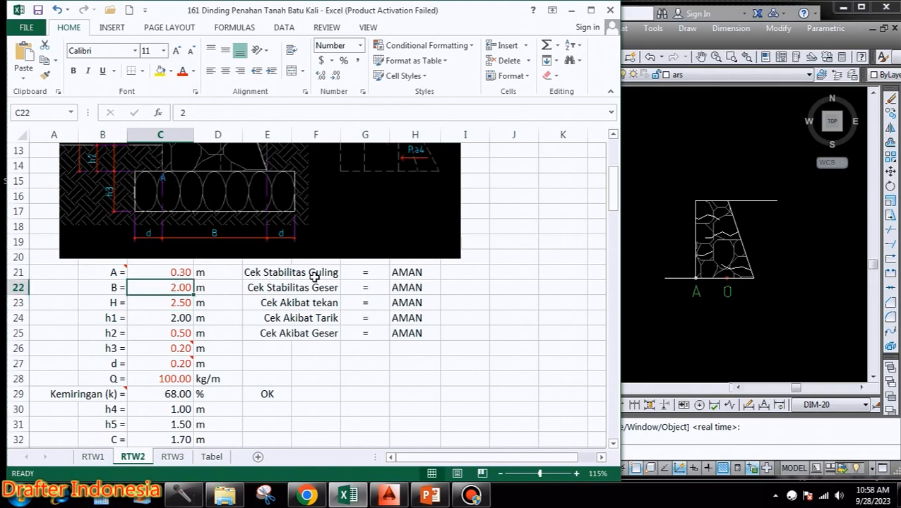
{"action": "type", "text": "1.75"}
{"action": "key", "text": "Return"}
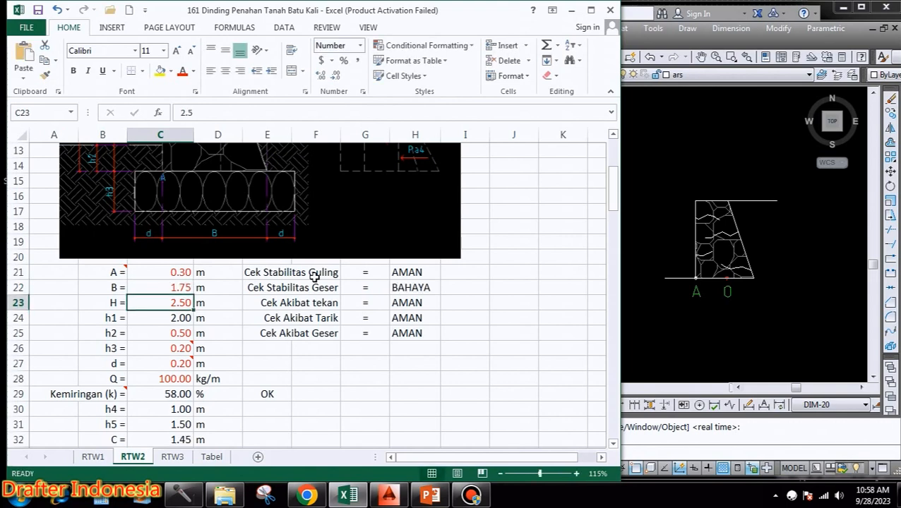
{"action": "key", "text": "Up"}
{"action": "type", "text": "1.8"}
{"action": "key", "text": "Return"}
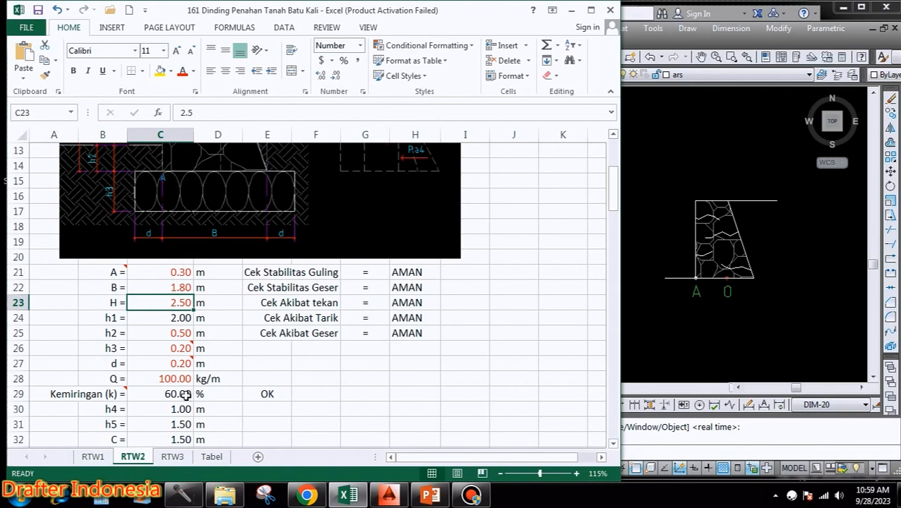
Read the comment on the slope Kemiringan (k) in B29 and try A values of 1, 1.25 and again 1 m in C21
{"action": "mouse_move", "coordinate": [114, 394]}
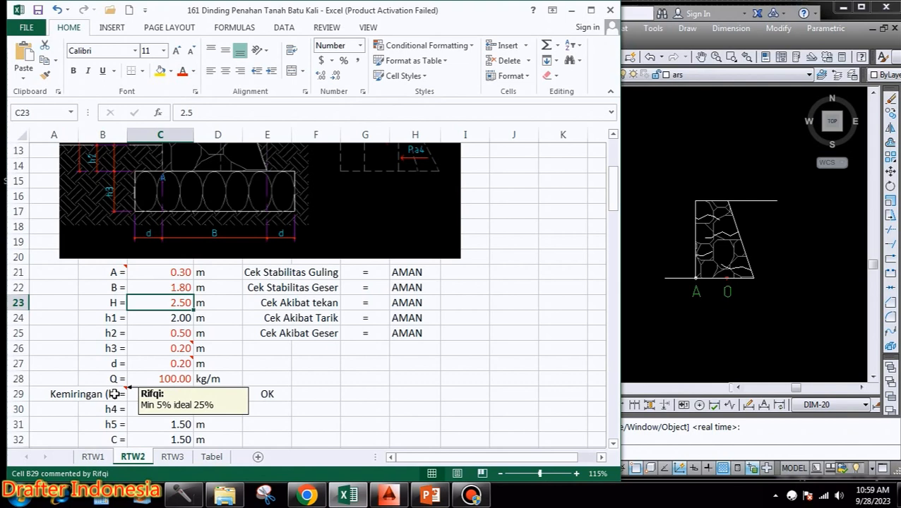
{"action": "left_click", "coordinate": [324, 413]}
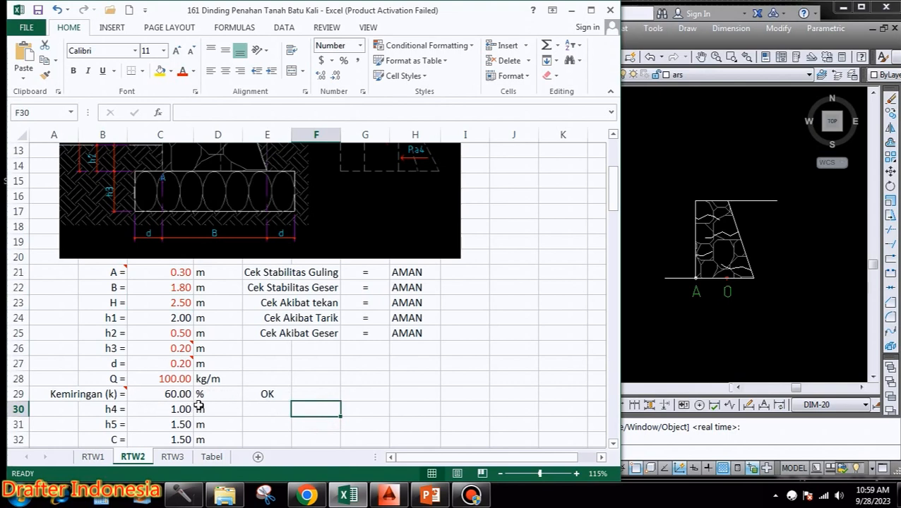
{"action": "left_click", "coordinate": [179, 272]}
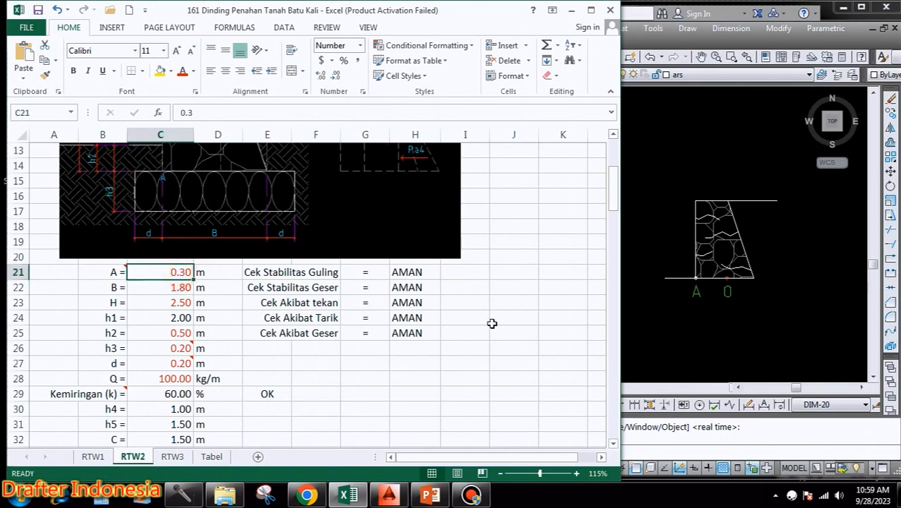
{"action": "type", "text": "1"}
{"action": "key", "text": "Return"}
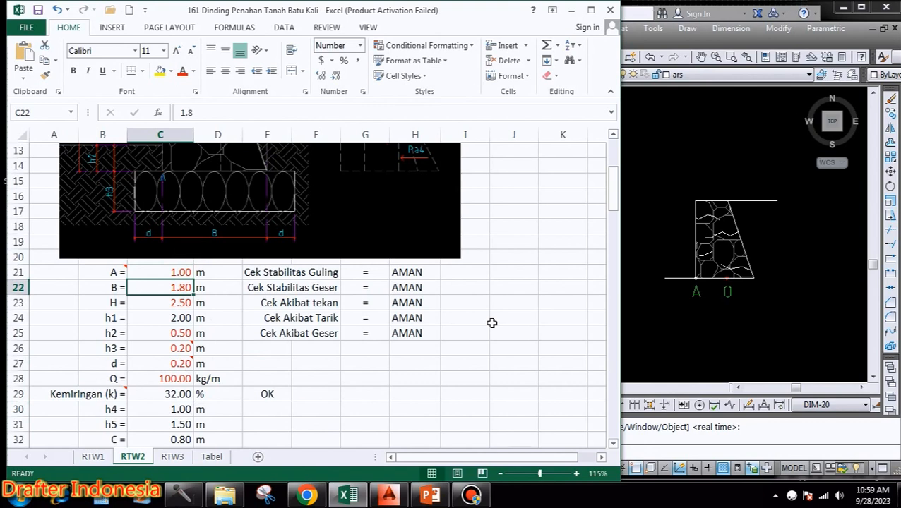
{"action": "key", "text": "Up"}
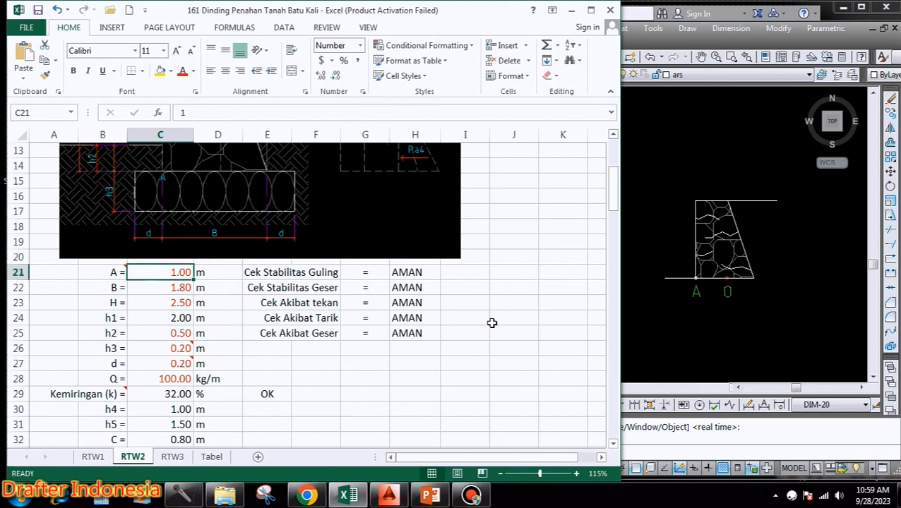
{"action": "type", "text": "1.25"}
{"action": "key", "text": "Return"}
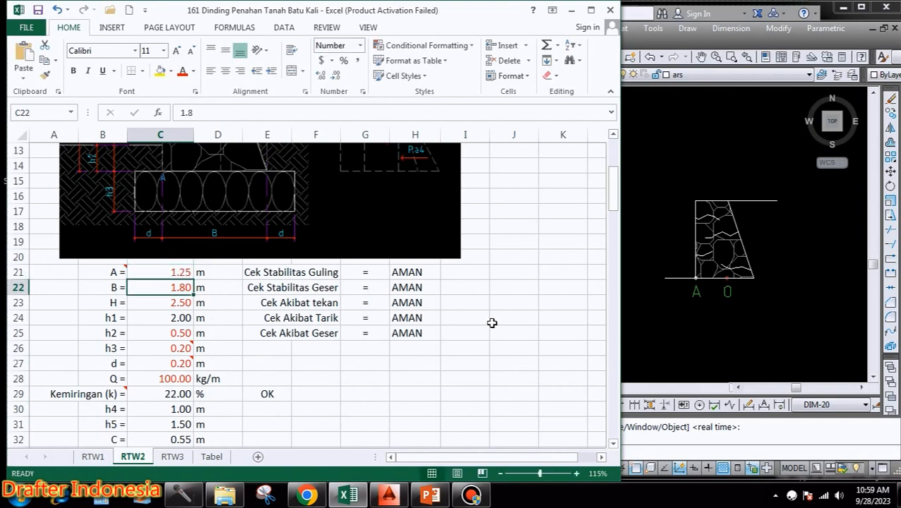
{"action": "type", "text": "1"}
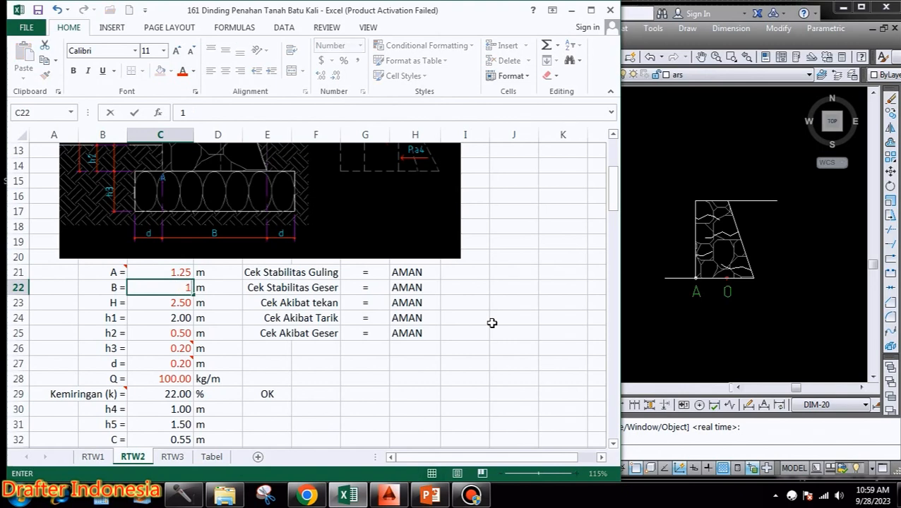
{"action": "key", "text": "Escape"}
{"action": "key", "text": "Up"}
{"action": "type", "text": "1"}
{"action": "key", "text": "Return"}
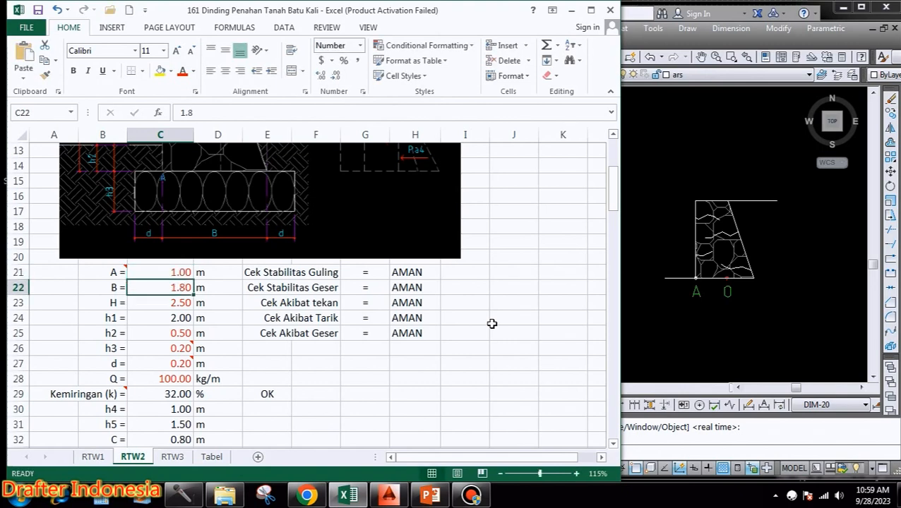
Try A values of 1.1 and 1.15 m in C21 to adjust the slope Kemiringan (k)
{"action": "key", "text": "Up"}
{"action": "type", "text": "1.1"}
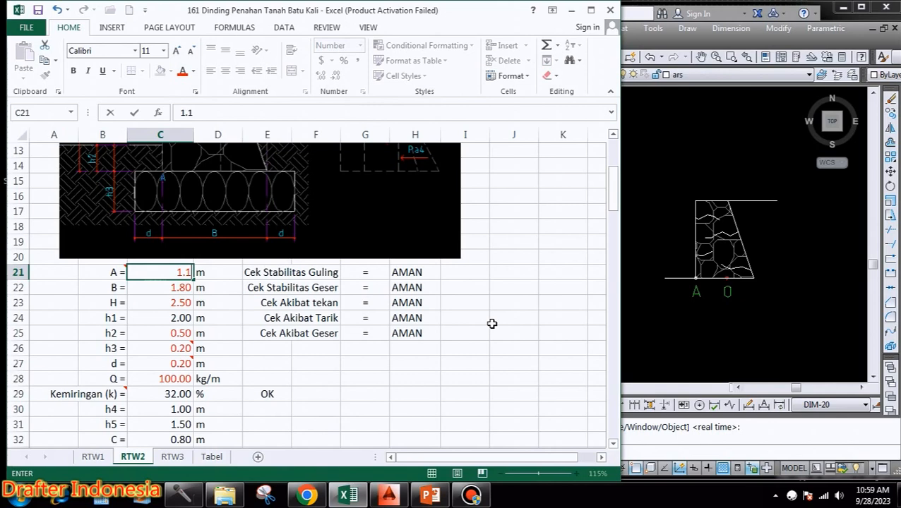
{"action": "key", "text": "Return"}
{"action": "key", "text": "Up"}
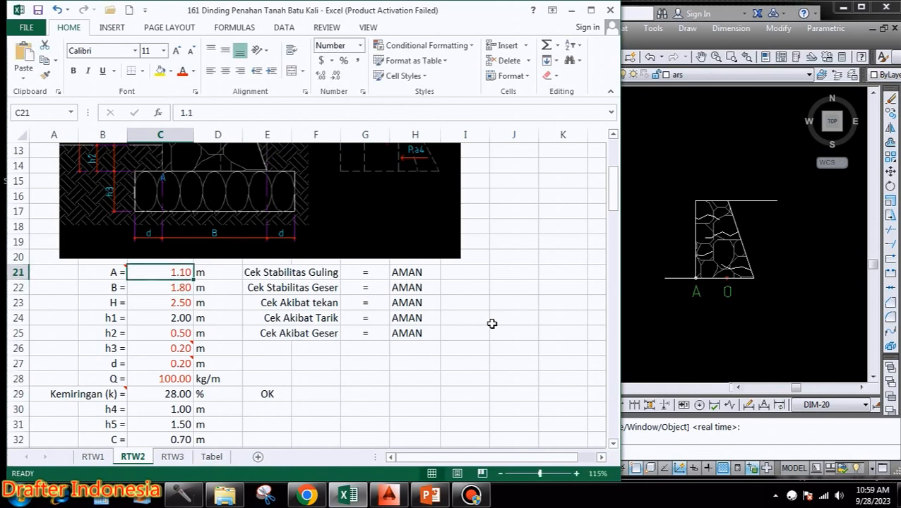
{"action": "type", "text": "1.15"}
{"action": "key", "text": "Return"}
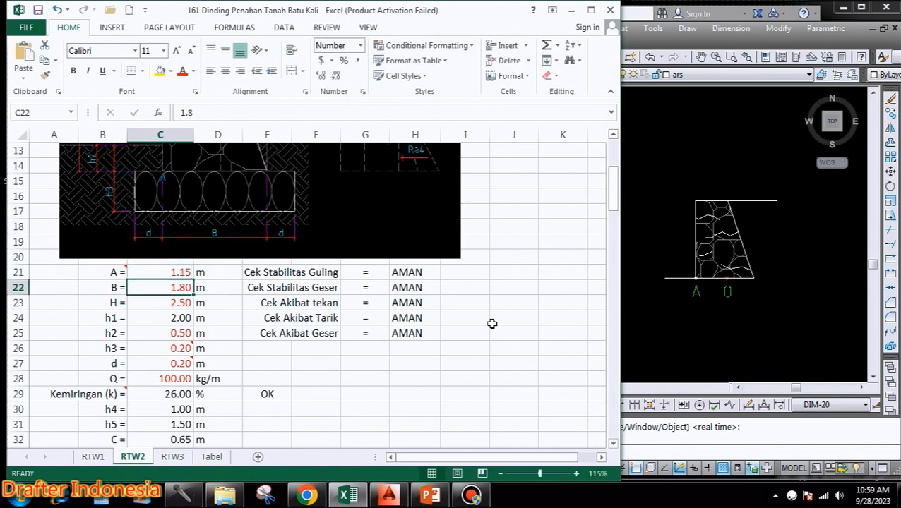
Set the top width A in C21 back to 0.3 m
{"action": "key", "text": "Up"}
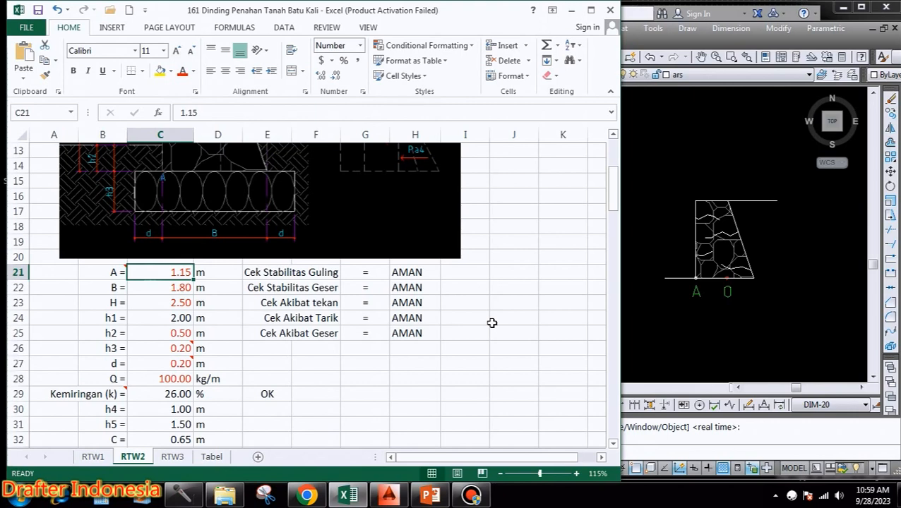
{"action": "type", "text": "0.3"}
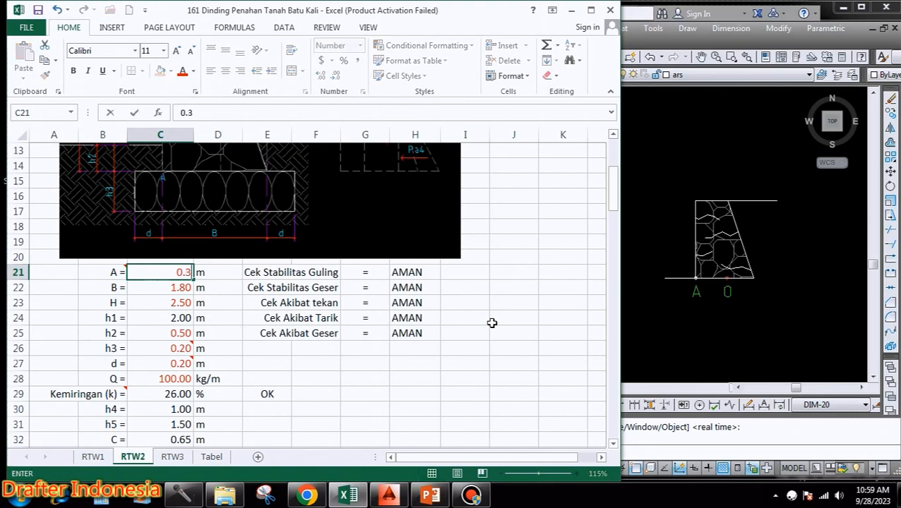
{"action": "key", "text": "Return"}
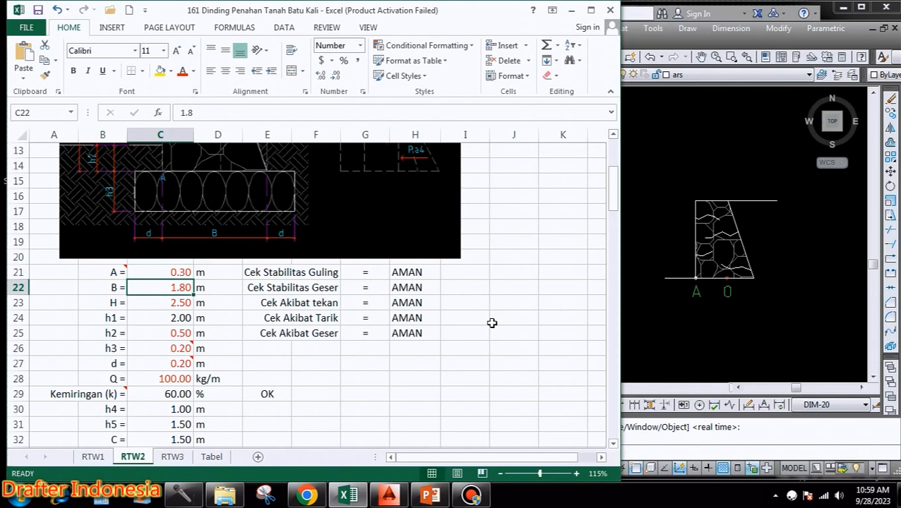
Compare the wall diagram with the dimensions and the stability check summary starting at row 21
{"action": "scroll", "coordinate": [451, 286], "scroll_direction": "up", "scroll_amount": 4}
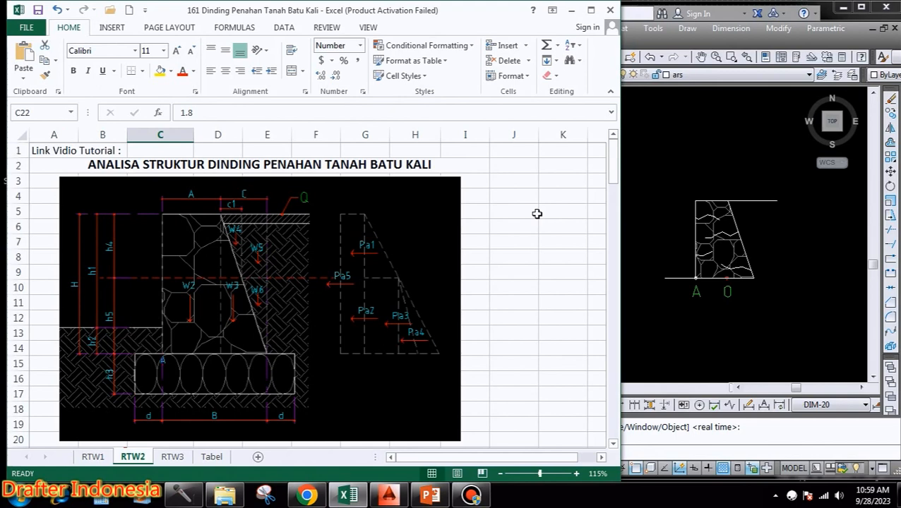
{"action": "scroll", "coordinate": [477, 221], "scroll_direction": "down", "scroll_amount": 5}
{"action": "scroll", "coordinate": [475, 231], "scroll_direction": "down", "scroll_amount": 1}
{"action": "scroll", "coordinate": [453, 305], "scroll_direction": "up", "scroll_amount": 1}
{"action": "scroll", "coordinate": [520, 279], "scroll_direction": "up", "scroll_amount": 5}
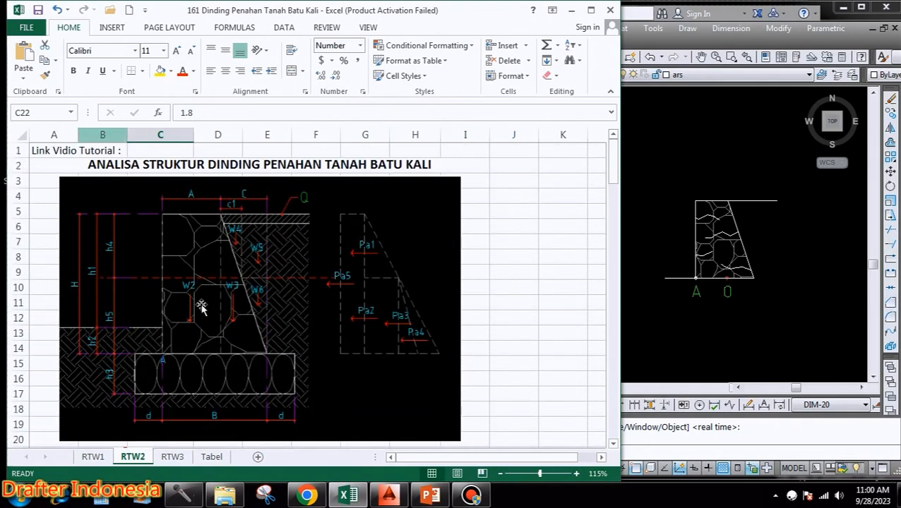
{"action": "scroll", "coordinate": [516, 296], "scroll_direction": "down", "scroll_amount": 5}
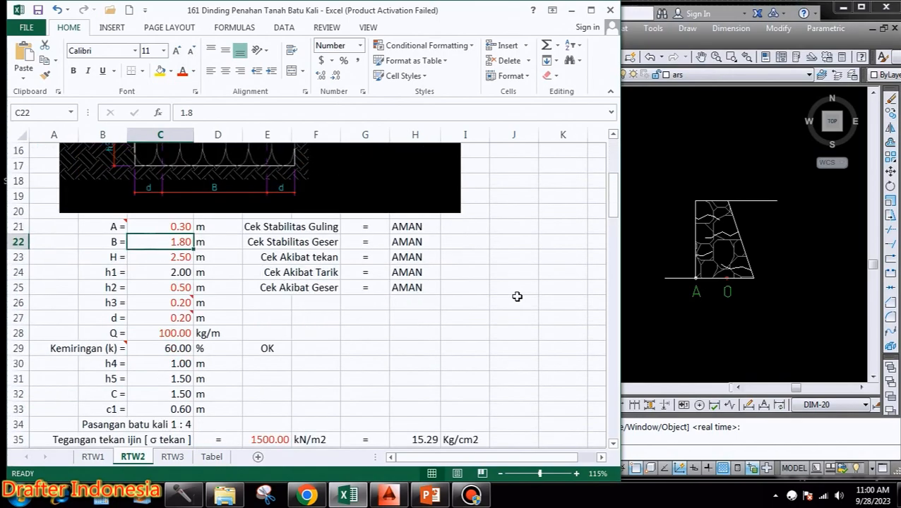